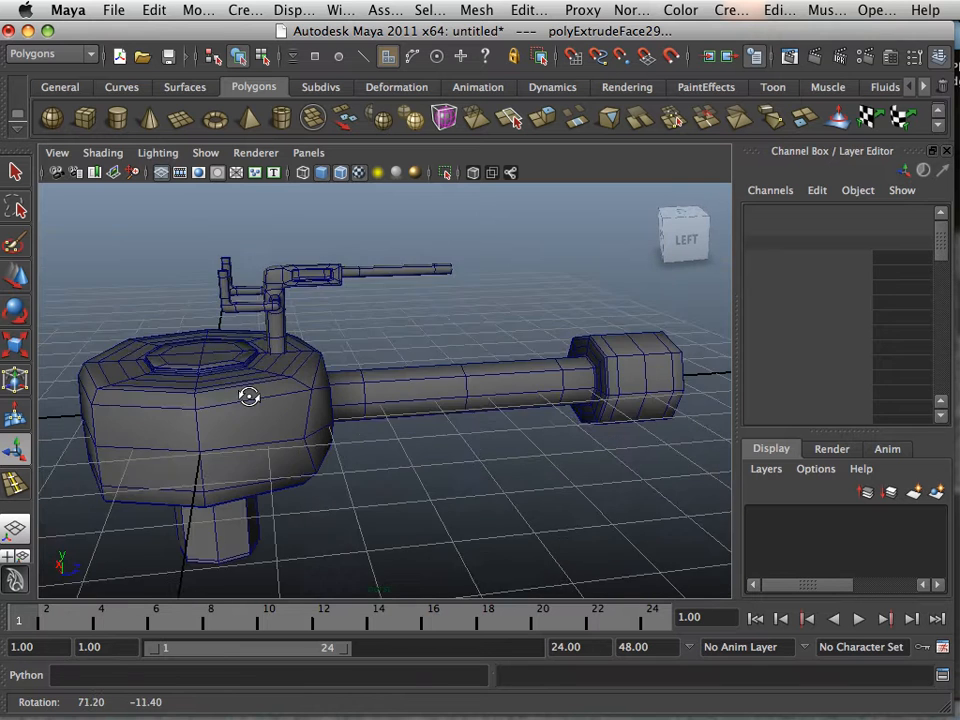
Step: Lower the machine gun vertically until its post sits on top of the turret
{"action": "left_click", "coordinate": [279, 280]}
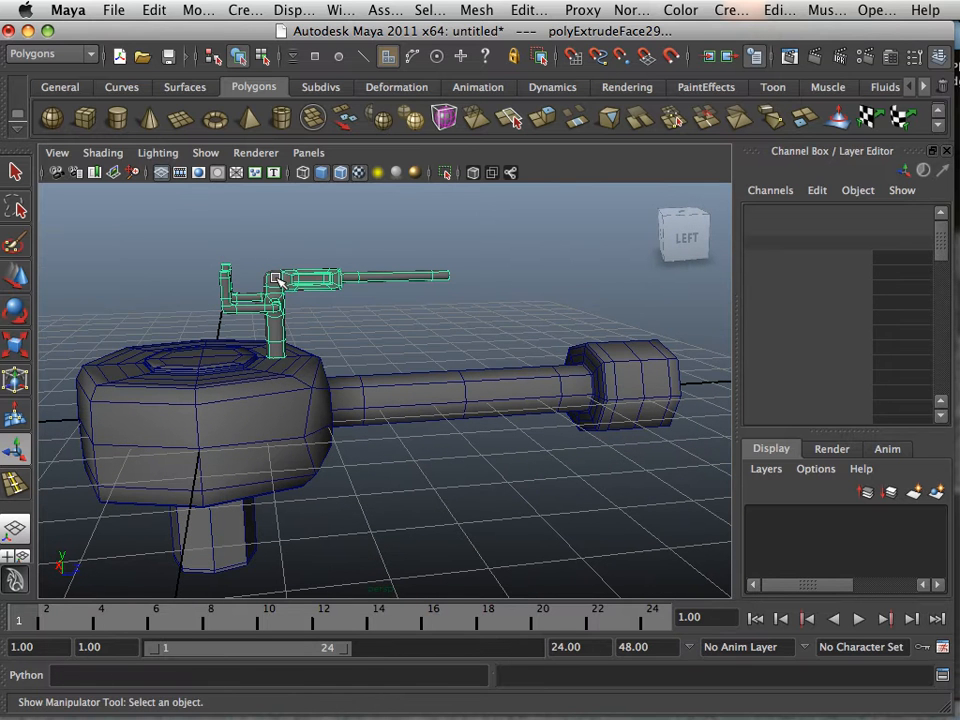
{"action": "left_click", "coordinate": [6, 272]}
{"action": "scroll", "coordinate": [270, 336], "scroll_direction": "down", "scroll_amount": 4}
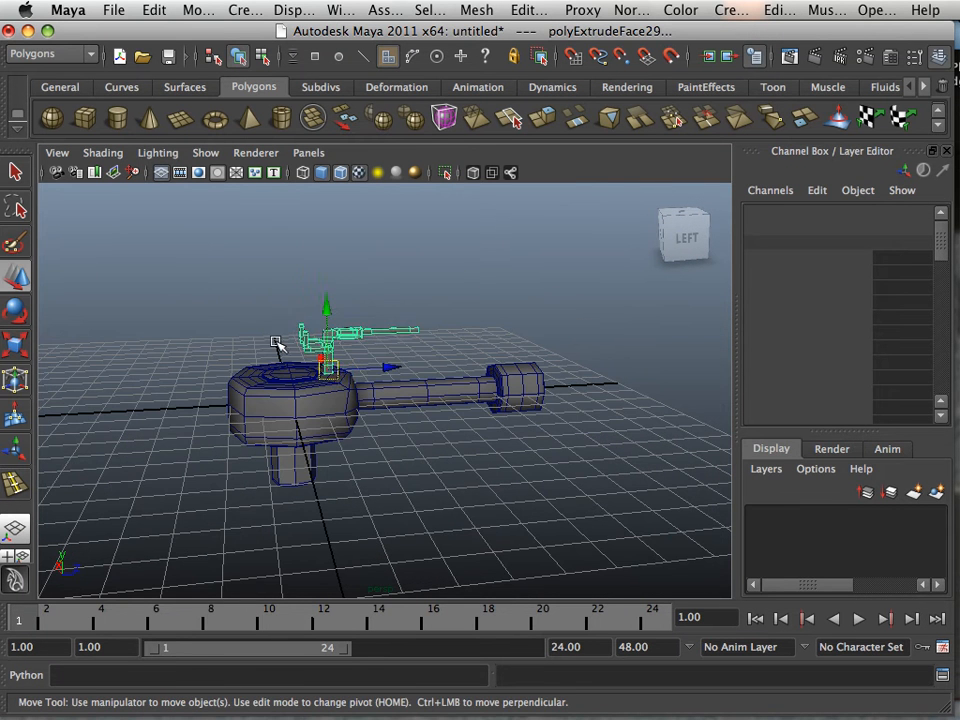
{"action": "left_click_drag", "start_coordinate": [331, 304], "coordinate": [328, 314]}
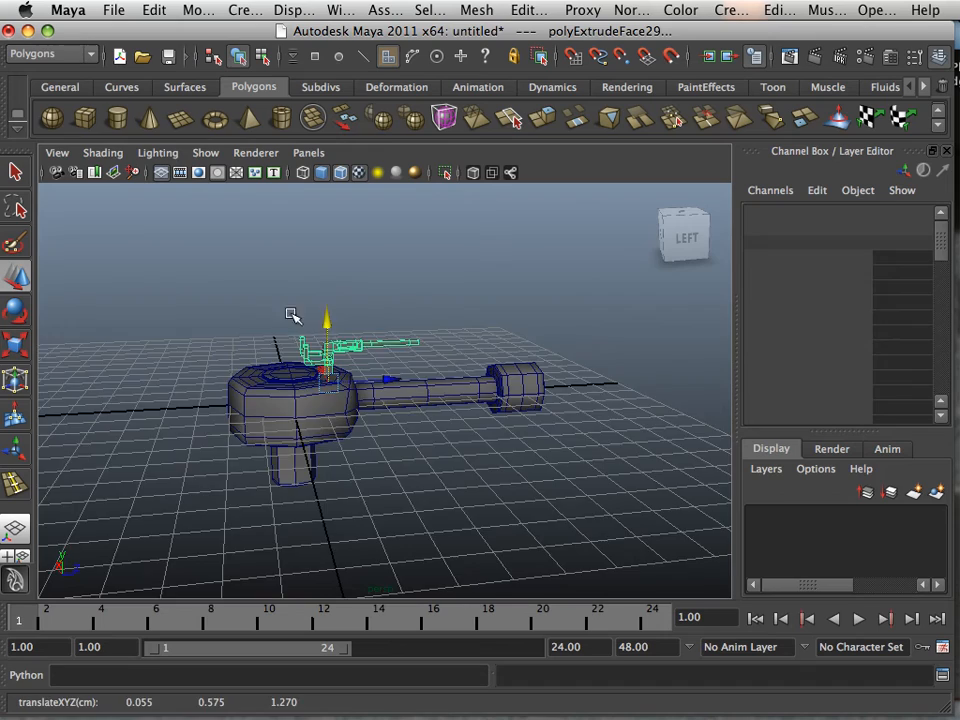
{"action": "right_click_drag", "start_coordinate": [292, 314], "coordinate": [582, 430], "text": "alt"}
{"action": "middle_click_drag", "start_coordinate": [258, 334], "coordinate": [392, 398], "text": "alt"}
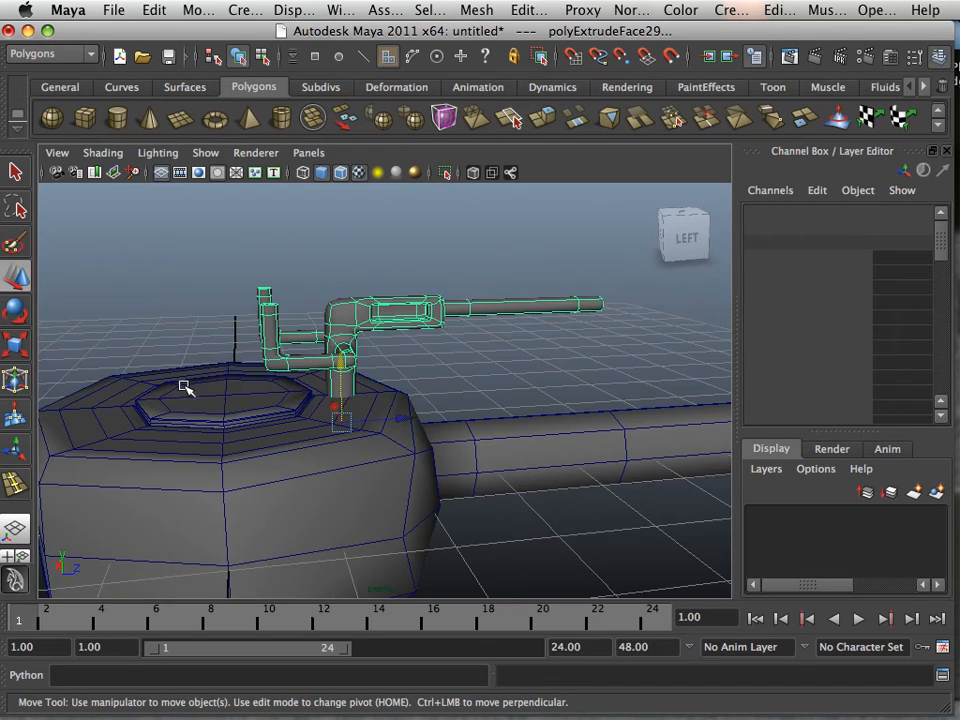
Step: Examine the turret's hatch cover and the mounted machine gun from several sides
{"action": "left_click", "coordinate": [298, 404]}
{"action": "mouse_move", "coordinate": [386, 412]}
{"action": "left_mouse_down", "text": "alt"}
{"action": "mouse_move", "coordinate": [304, 407]}
{"action": "mouse_move", "coordinate": [380, 414]}
{"action": "left_mouse_up", "text": "alt"}
{"action": "right_click_drag", "start_coordinate": [380, 414], "coordinate": [319, 418], "text": "alt"}
{"action": "mouse_move", "coordinate": [319, 418]}
{"action": "left_mouse_down", "text": "alt"}
{"action": "mouse_move", "coordinate": [304, 309]}
{"action": "mouse_move", "coordinate": [474, 360]}
{"action": "left_mouse_up", "text": "alt"}
{"action": "right_click_drag", "start_coordinate": [474, 360], "coordinate": [514, 418], "text": "alt"}
{"action": "left_click_drag", "start_coordinate": [514, 418], "coordinate": [428, 407], "text": "alt"}
{"action": "right_click_drag", "start_coordinate": [429, 408], "coordinate": [398, 390], "text": "alt"}
{"action": "middle_click_drag", "start_coordinate": [398, 390], "coordinate": [388, 375], "text": "alt"}
{"action": "middle_click_drag", "start_coordinate": [485, 392], "coordinate": [375, 405], "text": "alt"}
{"action": "scroll", "coordinate": [178, 255], "scroll_direction": "down", "scroll_amount": 2}
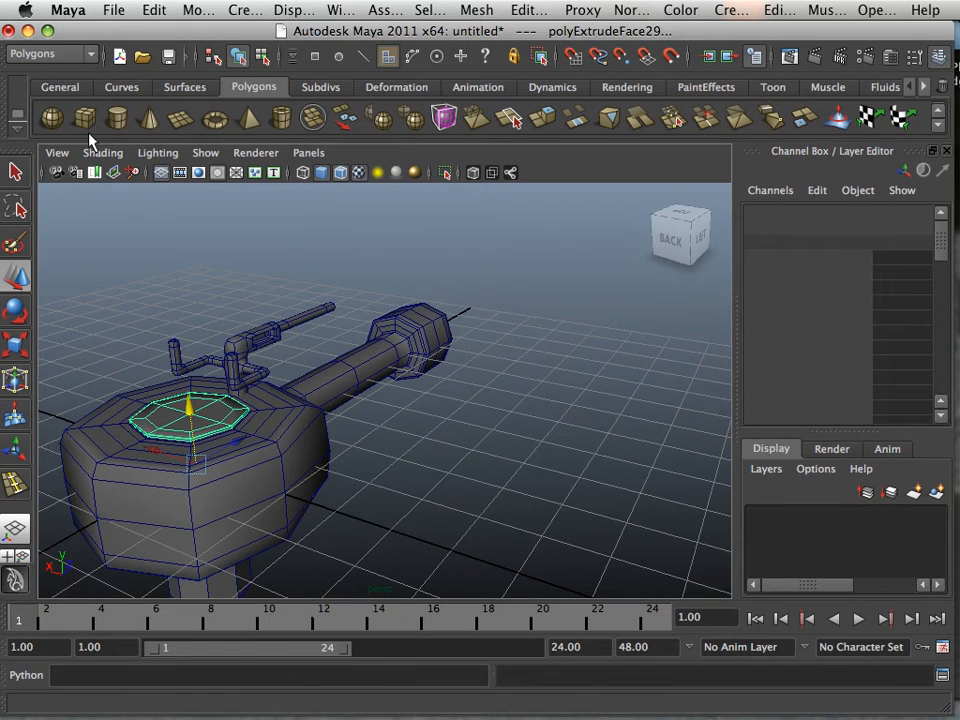
Step: Create a polygon cube and move it along X to about -3.698, beside the turret
{"action": "left_click", "coordinate": [88, 119]}
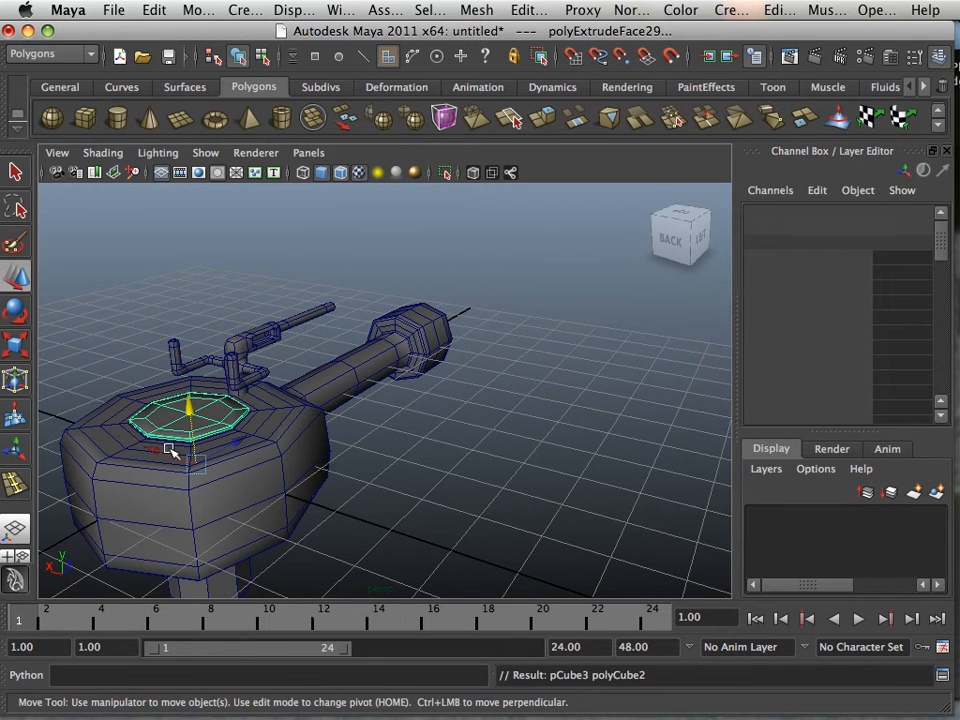
{"action": "right_click_drag", "start_coordinate": [256, 447], "coordinate": [330, 350], "text": "alt"}
{"action": "left_click_drag", "start_coordinate": [242, 354], "coordinate": [370, 424]}
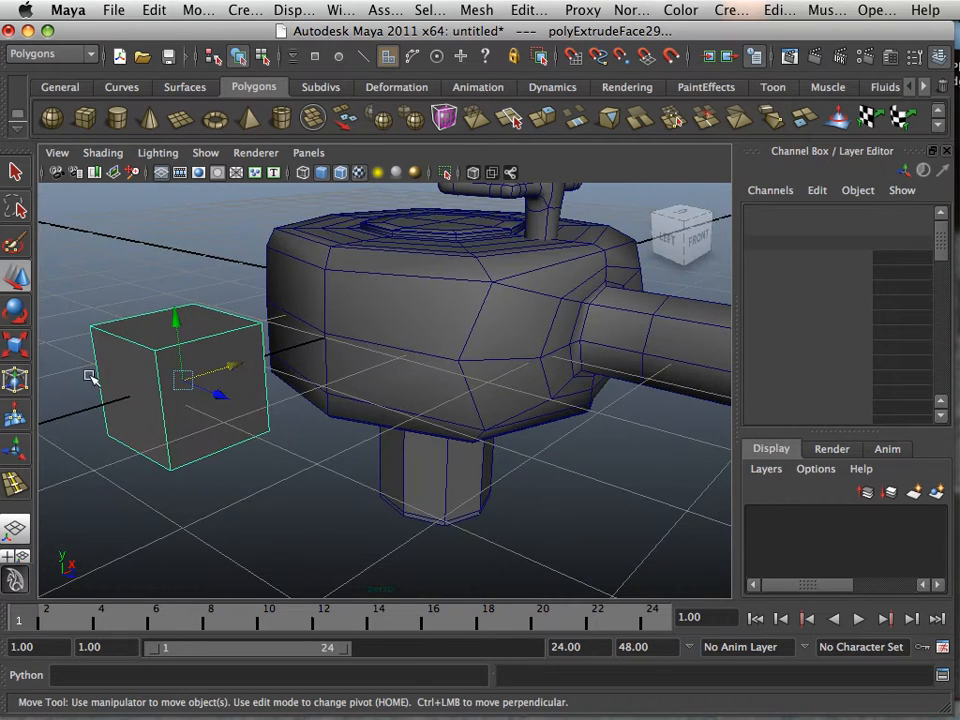
Step: Scale the new cube down uniformly to about 0.389
{"action": "key", "text": "r"}
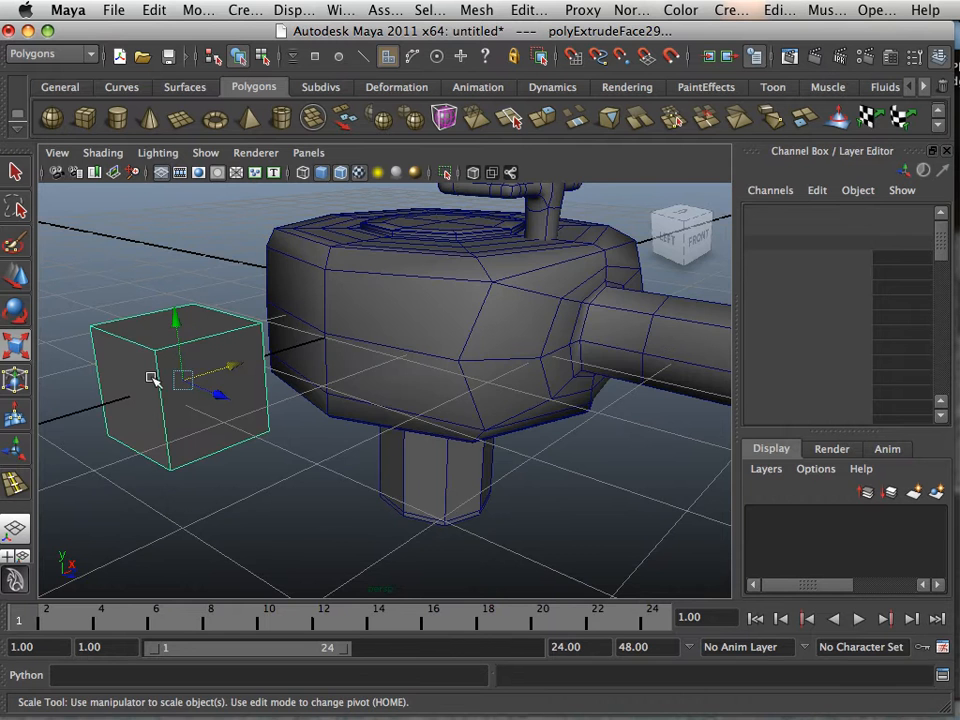
{"action": "middle_click_drag", "start_coordinate": [152, 377], "coordinate": [305, 394], "text": "alt"}
{"action": "right_click_drag", "start_coordinate": [305, 394], "coordinate": [341, 390], "text": "alt"}
{"action": "left_click_drag", "start_coordinate": [349, 384], "coordinate": [257, 386]}
Step: Extrude the small cube's two opposite Z end faces in place, with no offset
{"action": "right_click_drag", "start_coordinate": [257, 386], "coordinate": [331, 400], "text": "alt"}
{"action": "left_click", "coordinate": [311, 394]}
{"action": "left_click_drag", "start_coordinate": [311, 394], "coordinate": [358, 415], "text": "alt"}
{"action": "right_click_drag", "start_coordinate": [358, 415], "coordinate": [323, 446], "text": "alt"}
{"action": "left_click", "coordinate": [694, 403], "text": "shift"}
{"action": "middle_click_drag", "start_coordinate": [694, 403], "coordinate": [106, 485], "text": "alt"}
{"action": "left_click", "coordinate": [540, 130]}
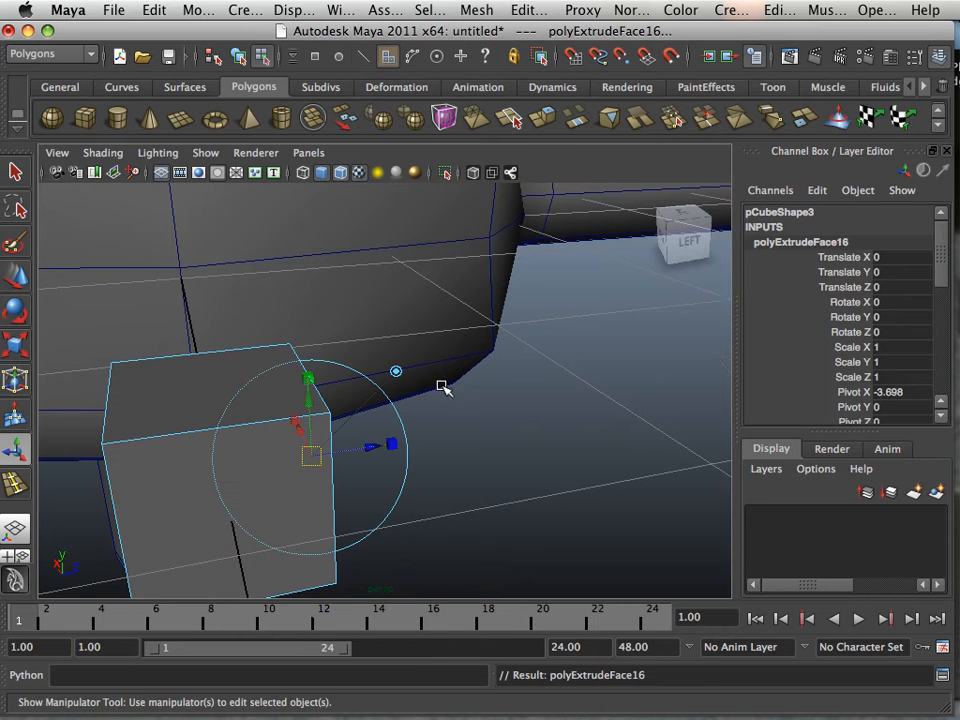
{"action": "left_click_drag", "start_coordinate": [439, 386], "coordinate": [467, 446], "text": "alt"}
{"action": "middle_click_drag", "start_coordinate": [467, 446], "coordinate": [433, 441], "text": "alt"}
{"action": "left_click_drag", "start_coordinate": [433, 441], "coordinate": [704, 393], "text": "alt"}
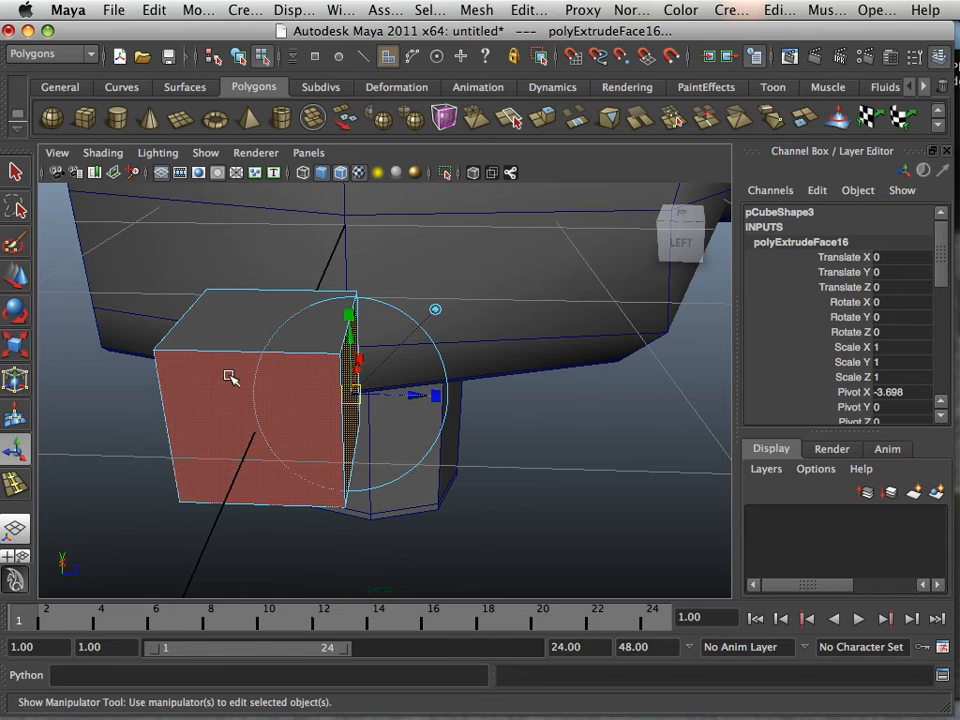
Step: Return the cube to object mode and apply Smooth to round it into a cylinder
{"action": "right_click_drag", "start_coordinate": [228, 376], "coordinate": [306, 321]}
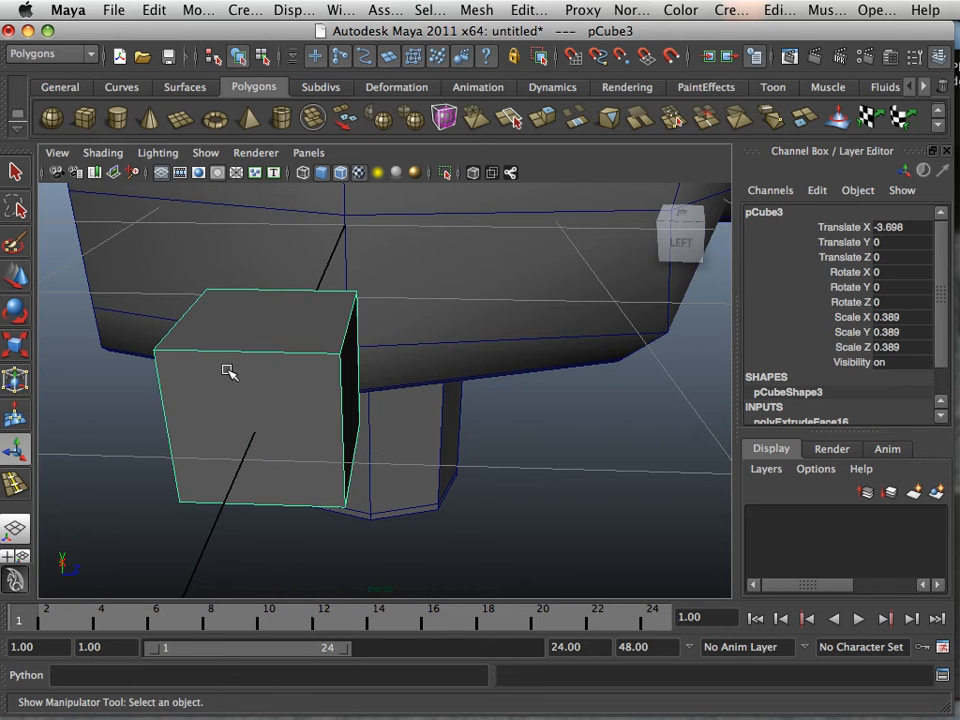
{"action": "left_click", "coordinate": [476, 10]}
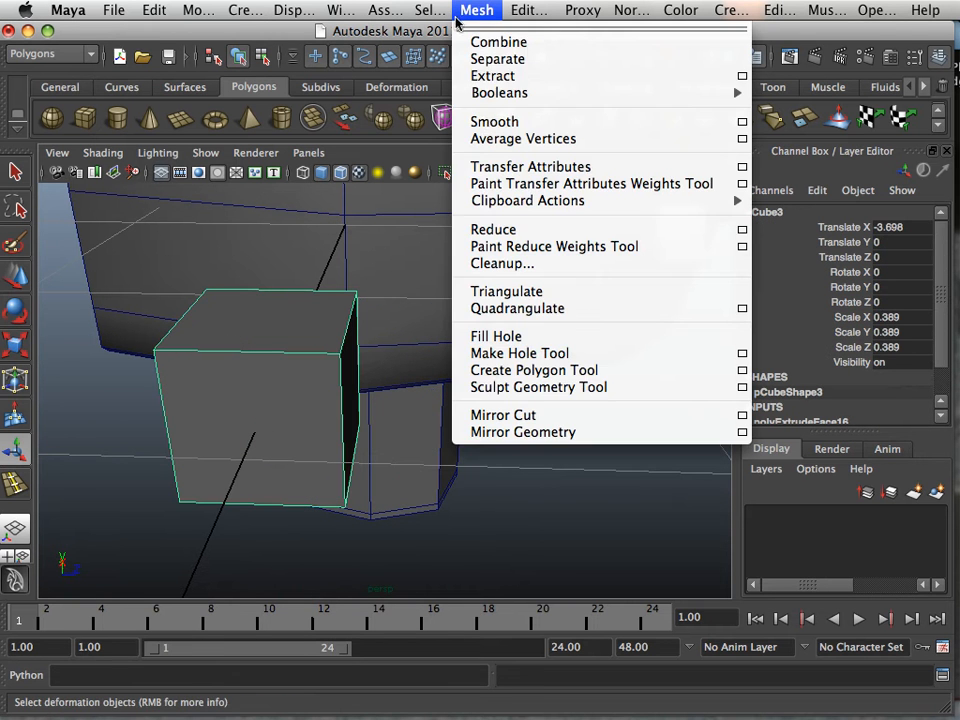
{"action": "left_click", "coordinate": [480, 121]}
Step: Stretch the smoothed cylinder along Z to a scale of about 0.738
{"action": "key", "text": "r"}
{"action": "left_click_drag", "start_coordinate": [385, 385], "coordinate": [372, 386], "text": "alt"}
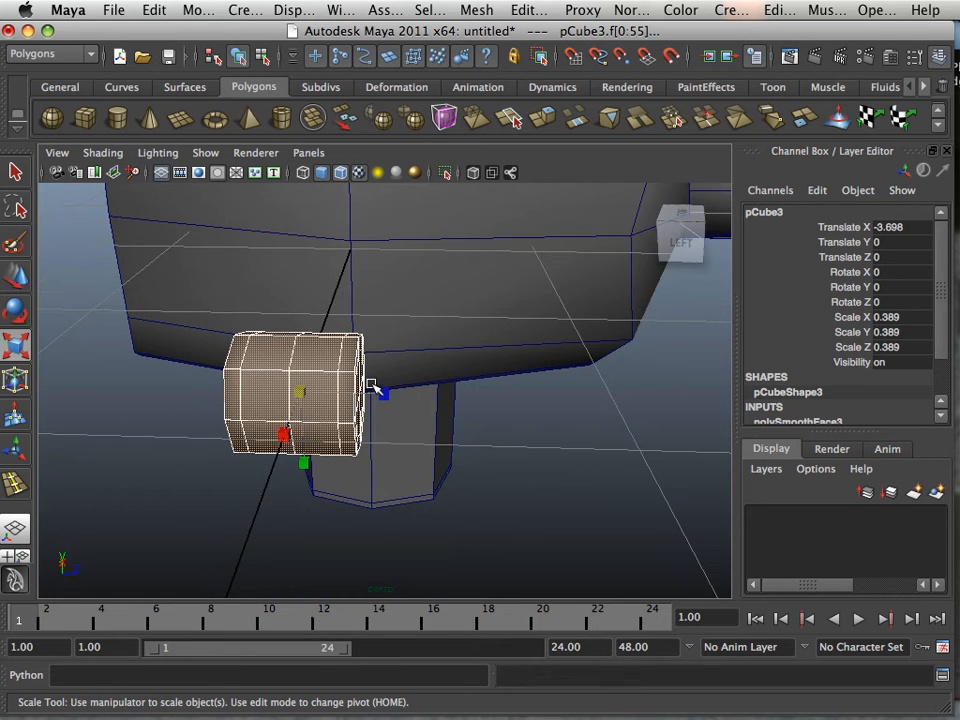
{"action": "left_click", "coordinate": [15, 275]}
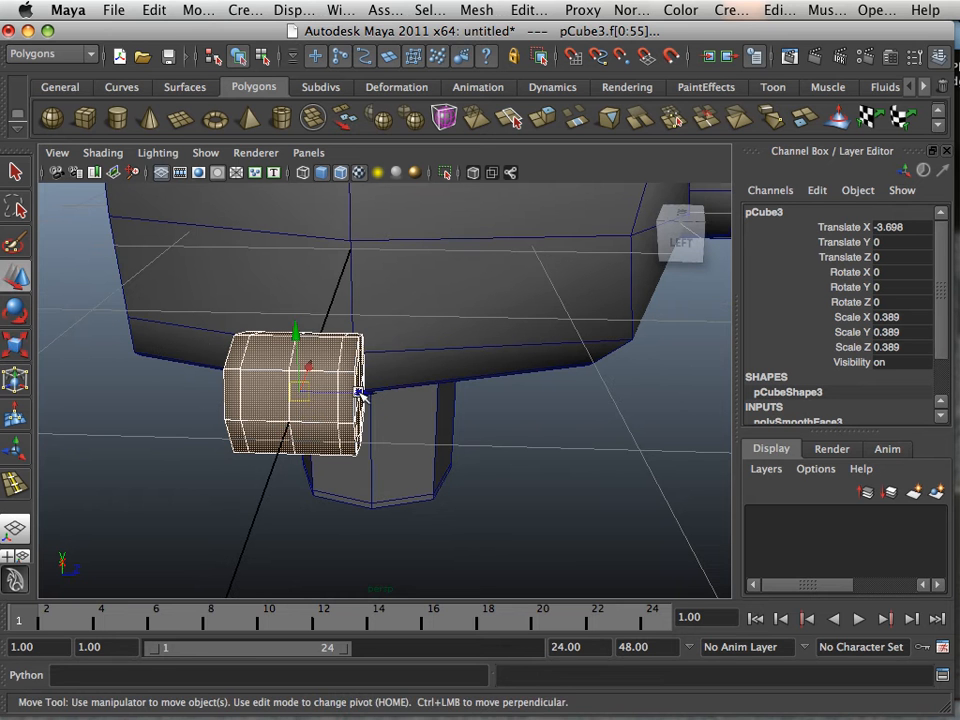
{"action": "key", "text": "r"}
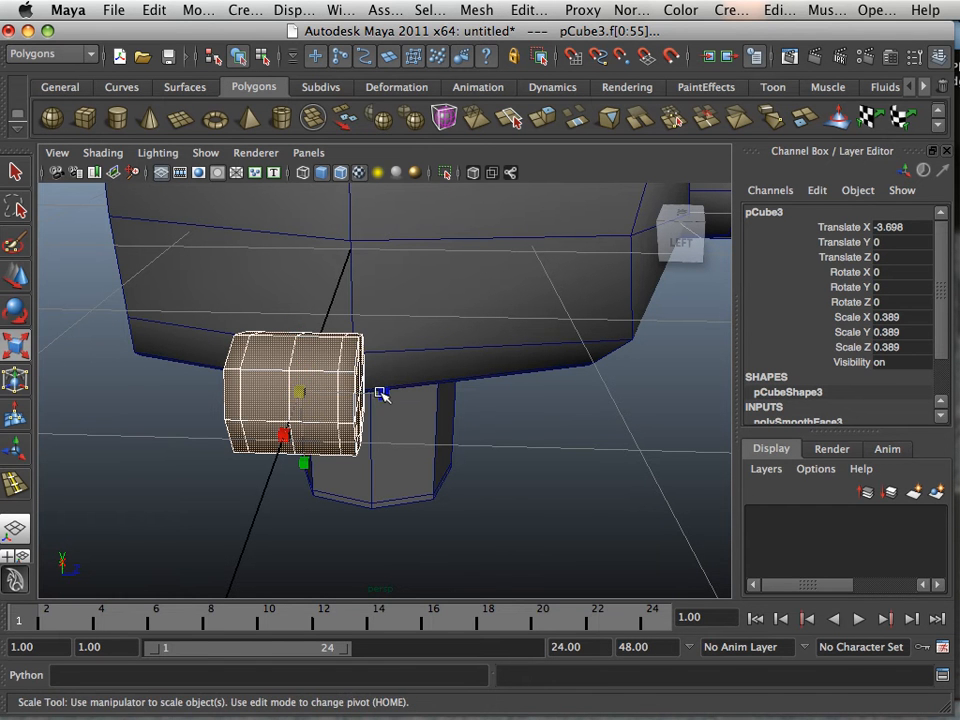
{"action": "left_click_drag", "start_coordinate": [381, 393], "coordinate": [407, 420]}
Step: Extrude the four faces of the cylinder's front end cap forward into a long nose section
{"action": "right_click", "coordinate": [249, 452]}
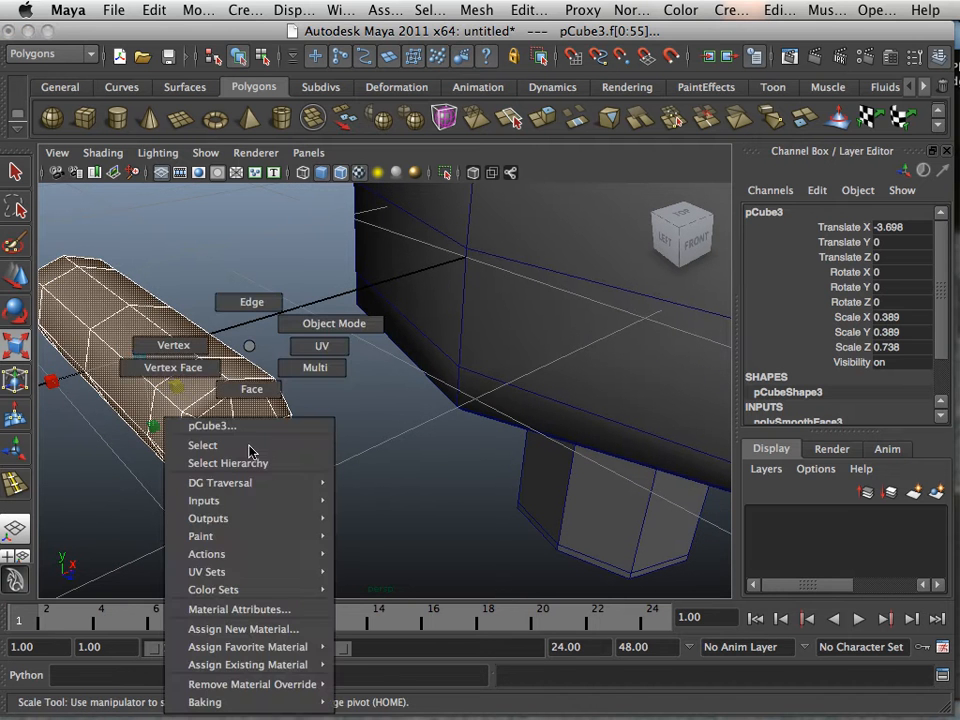
{"action": "left_click", "coordinate": [251, 388]}
{"action": "left_click", "coordinate": [255, 444]}
{"action": "left_click", "coordinate": [226, 453], "text": "shift"}
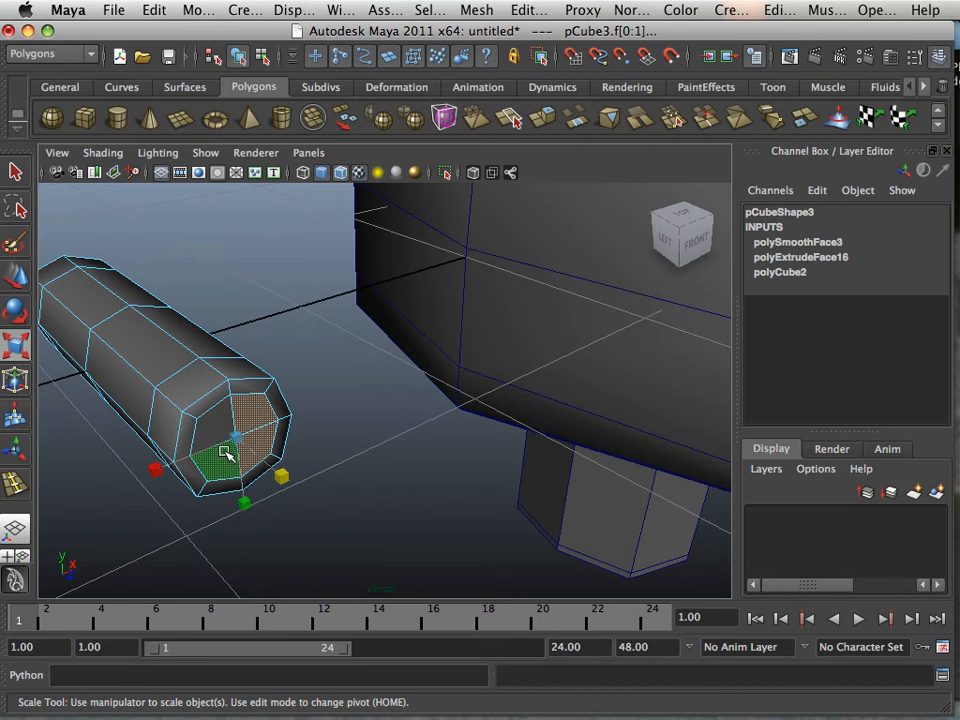
{"action": "left_click", "coordinate": [265, 444], "text": "shift"}
{"action": "left_click_drag", "start_coordinate": [352, 458], "coordinate": [364, 369], "text": "alt"}
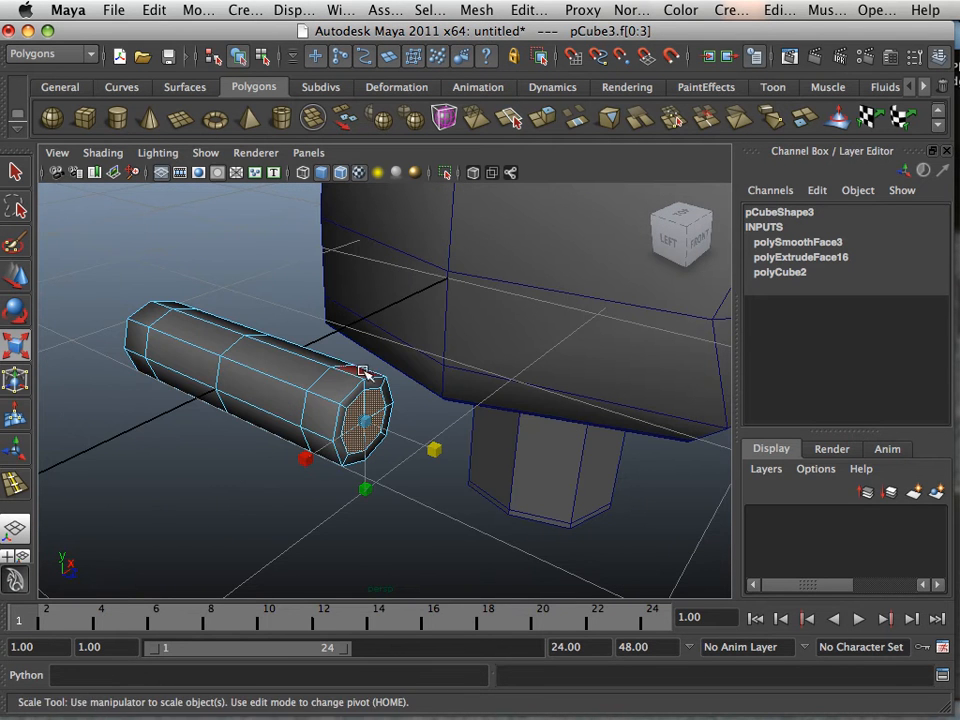
{"action": "left_click", "coordinate": [540, 120]}
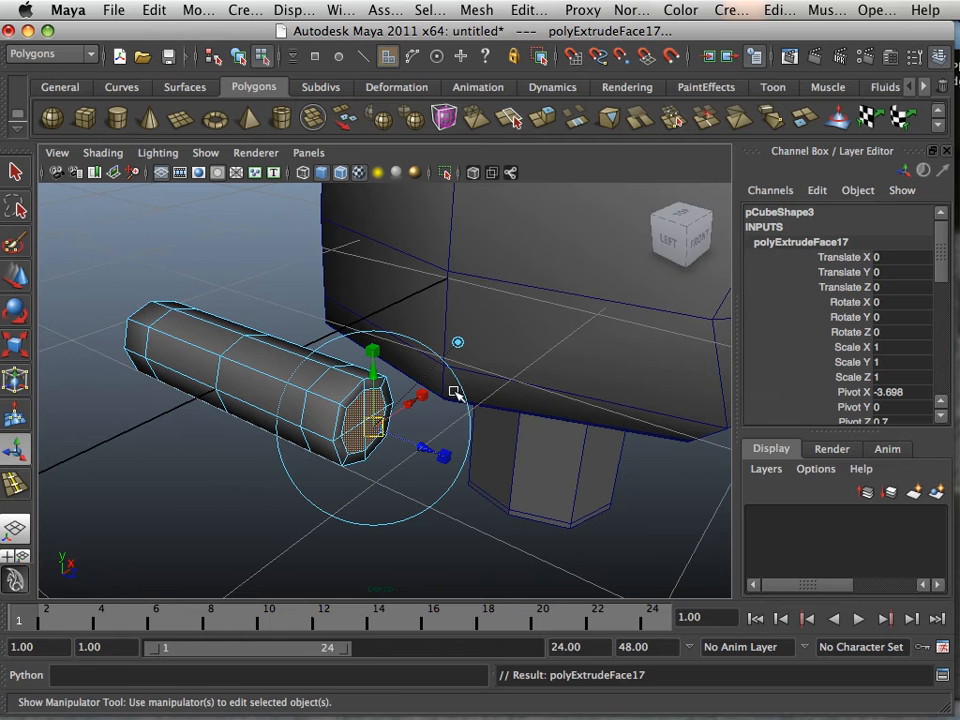
{"action": "left_click_drag", "start_coordinate": [426, 440], "coordinate": [608, 566]}
Step: Scale the nose's end faces down to taper it to a narrow tip, and return to object mode
{"action": "left_click", "coordinate": [21, 343]}
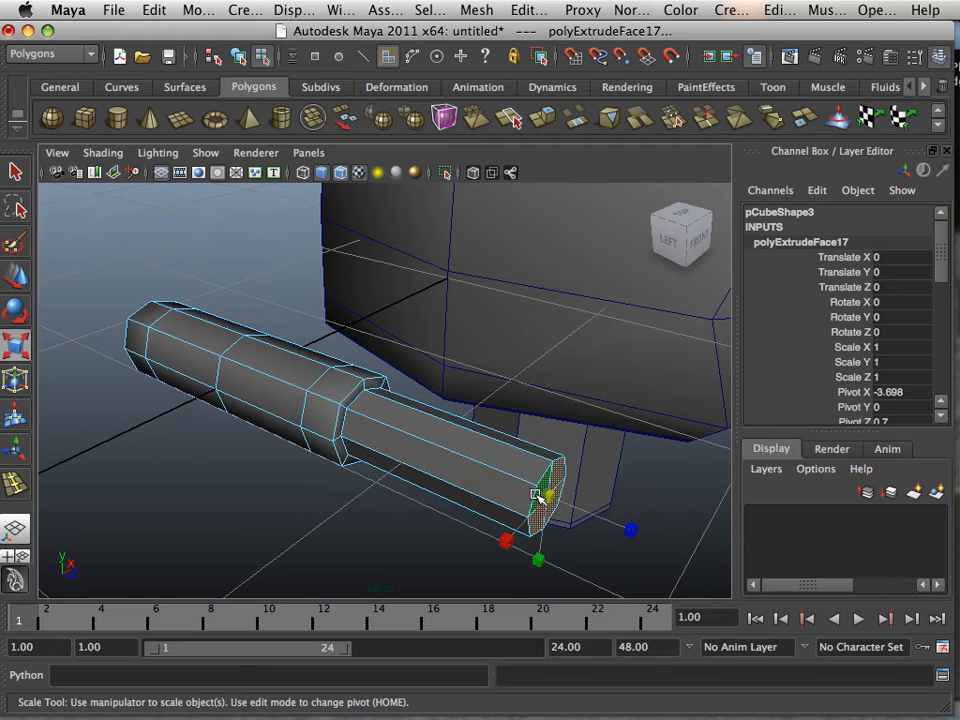
{"action": "left_click_drag", "start_coordinate": [549, 500], "coordinate": [508, 497]}
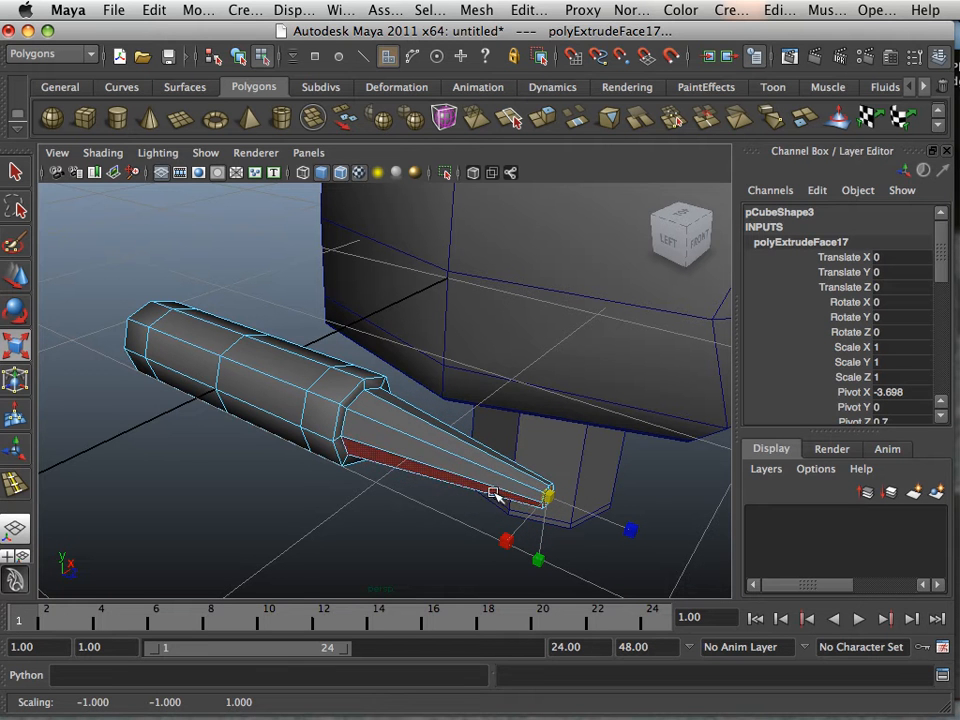
{"action": "right_click_drag", "start_coordinate": [375, 447], "coordinate": [439, 317]}
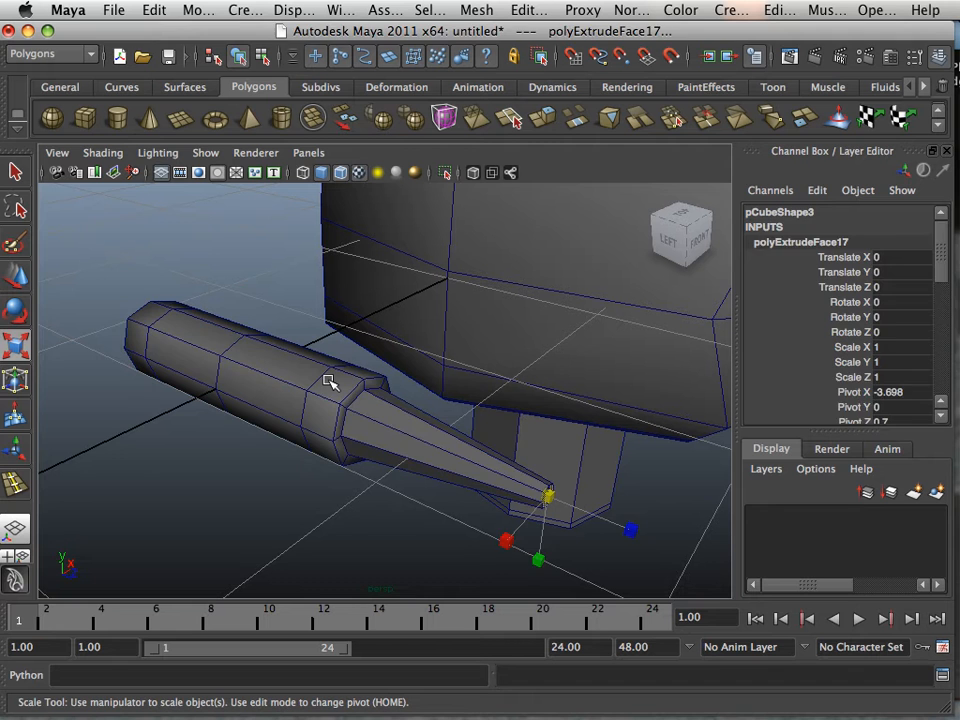
Step: Compare the shell's smooth preview with its unsmoothed low-poly display
{"action": "key", "text": "3"}
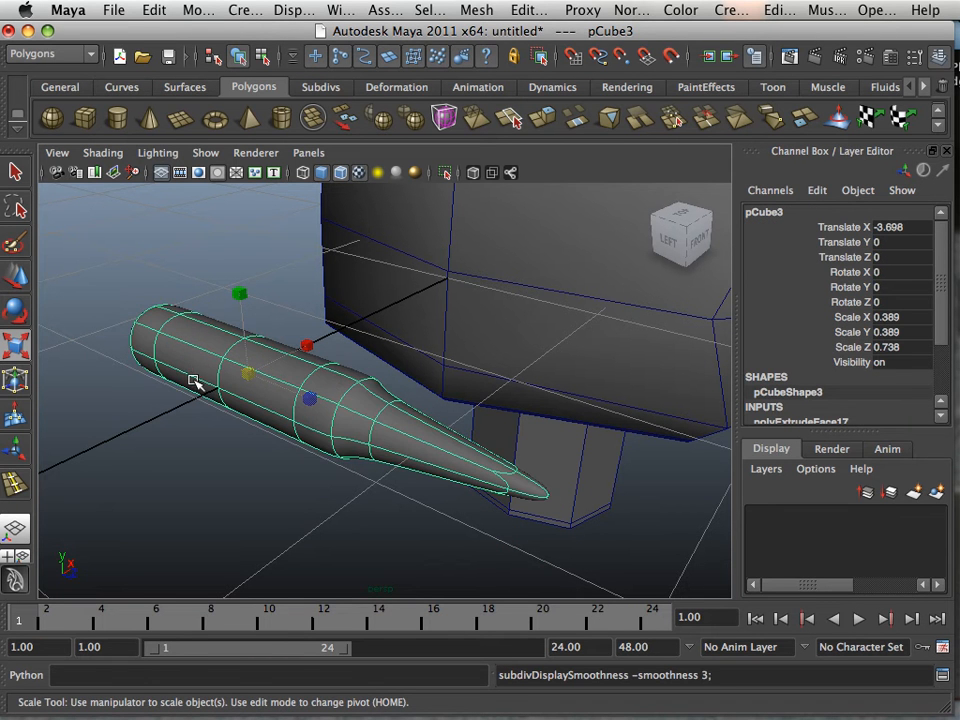
{"action": "key", "text": "1"}
{"action": "key", "text": "3"}
{"action": "key", "text": "1"}
{"action": "key", "text": "3"}
{"action": "key", "text": "1"}
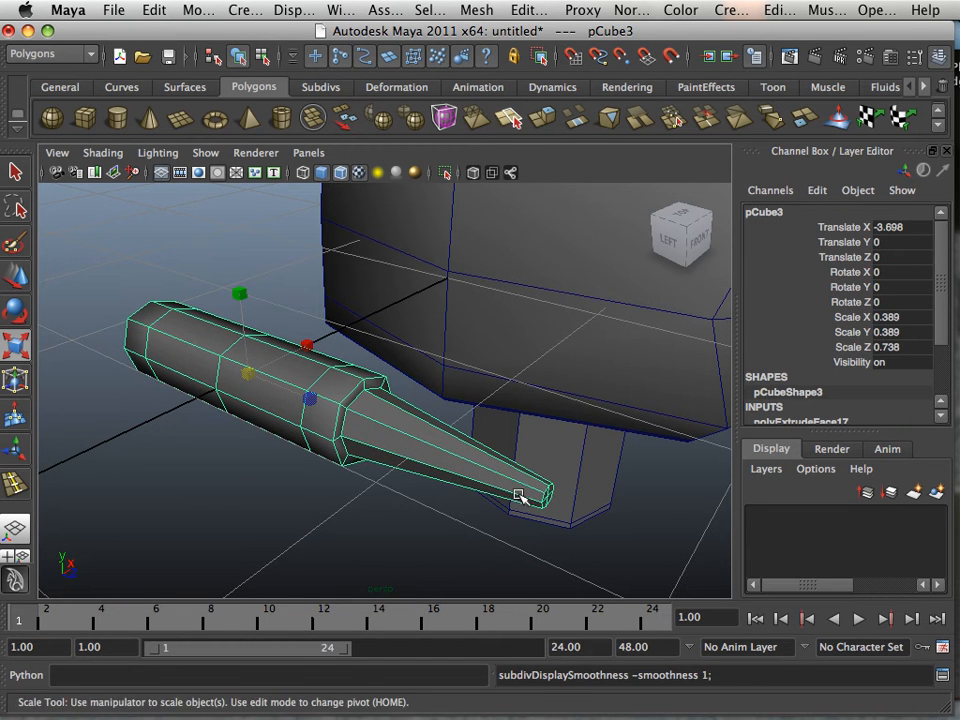
Step: Select the vertices at the nose tip and scale them closer together for a sharper point
{"action": "right_click_drag", "start_coordinate": [528, 346], "coordinate": [480, 355]}
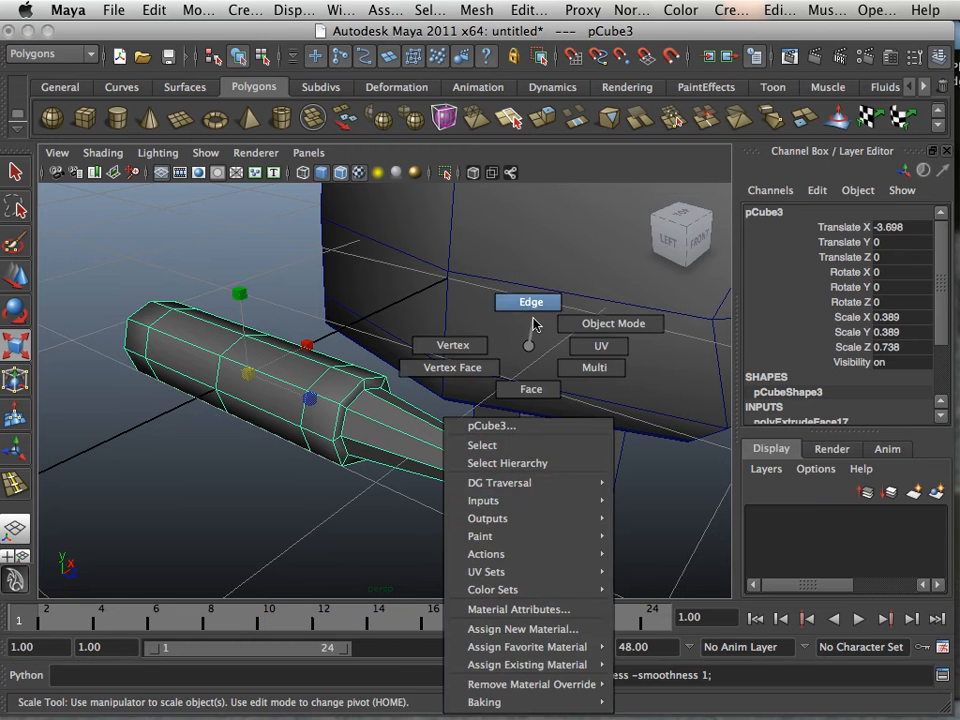
{"action": "right_click_drag", "start_coordinate": [535, 325], "coordinate": [476, 345]}
{"action": "left_click_drag", "start_coordinate": [514, 465], "coordinate": [549, 504]}
{"action": "scroll", "coordinate": [549, 504], "scroll_direction": "up", "scroll_amount": 5}
{"action": "middle_click_drag", "start_coordinate": [562, 514], "coordinate": [452, 438], "text": "alt"}
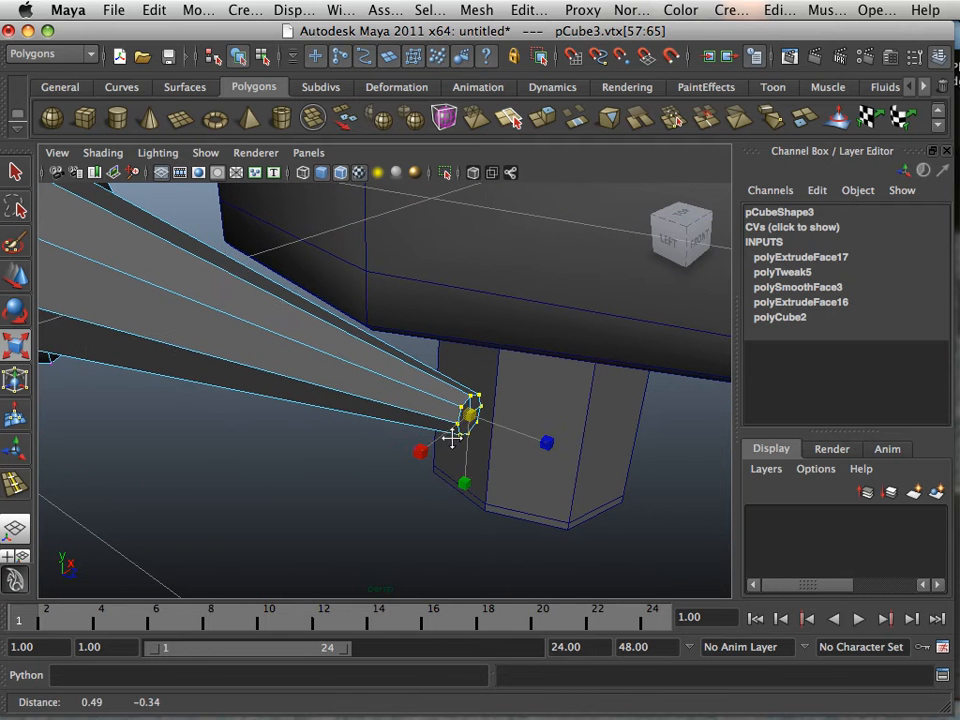
{"action": "left_click_drag", "start_coordinate": [470, 414], "coordinate": [465, 420]}
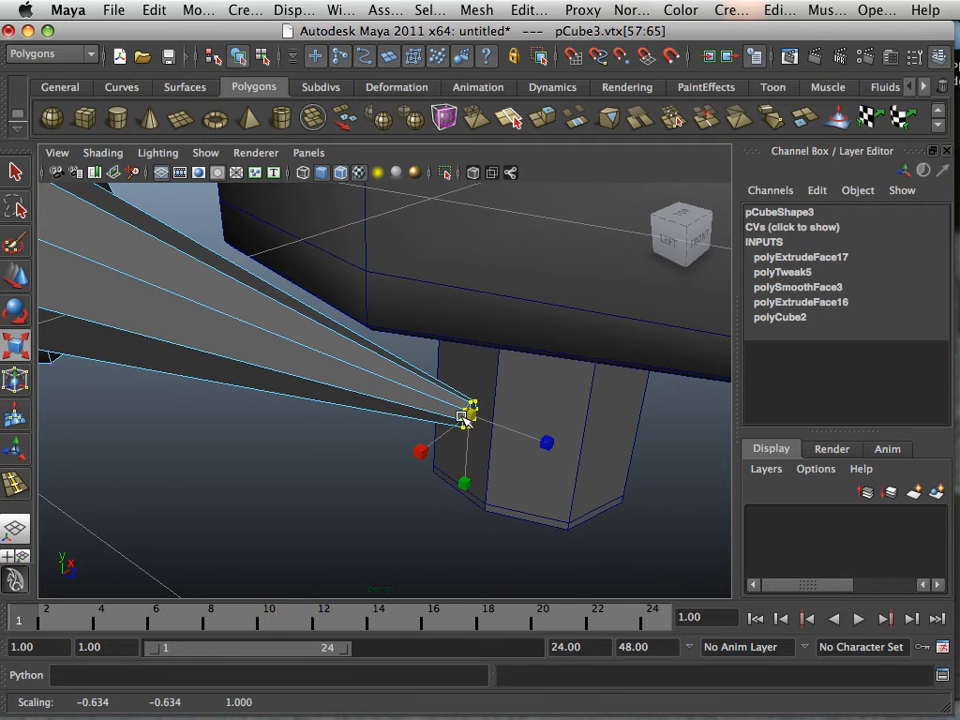
Step: Insert an edge loop close to the nose tip and check the shape in smooth preview
{"action": "left_click", "coordinate": [528, 10]}
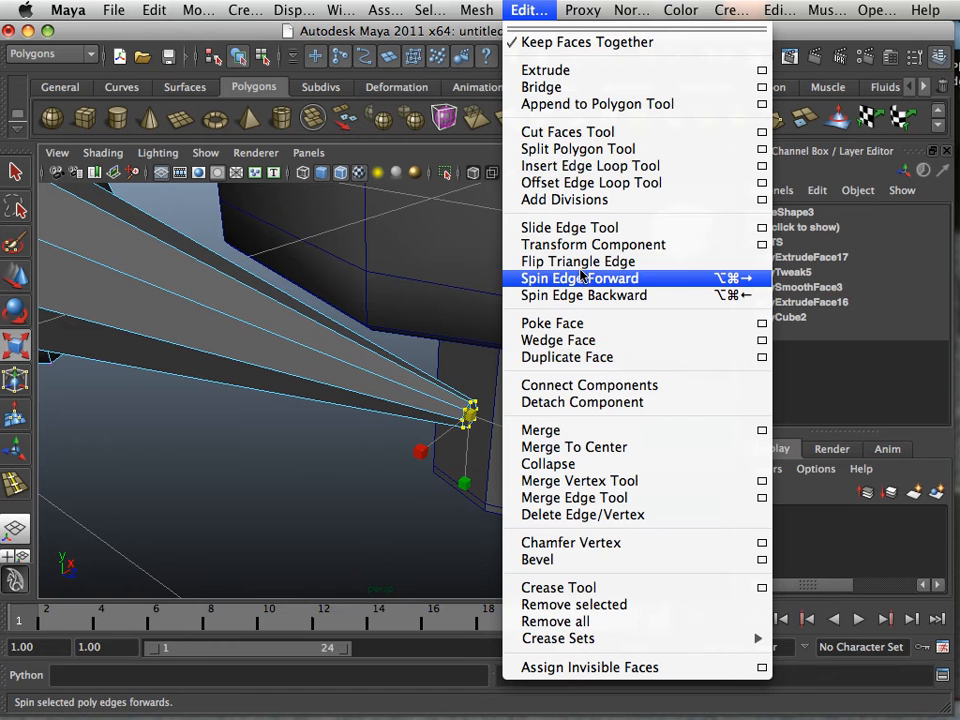
{"action": "left_click", "coordinate": [560, 166]}
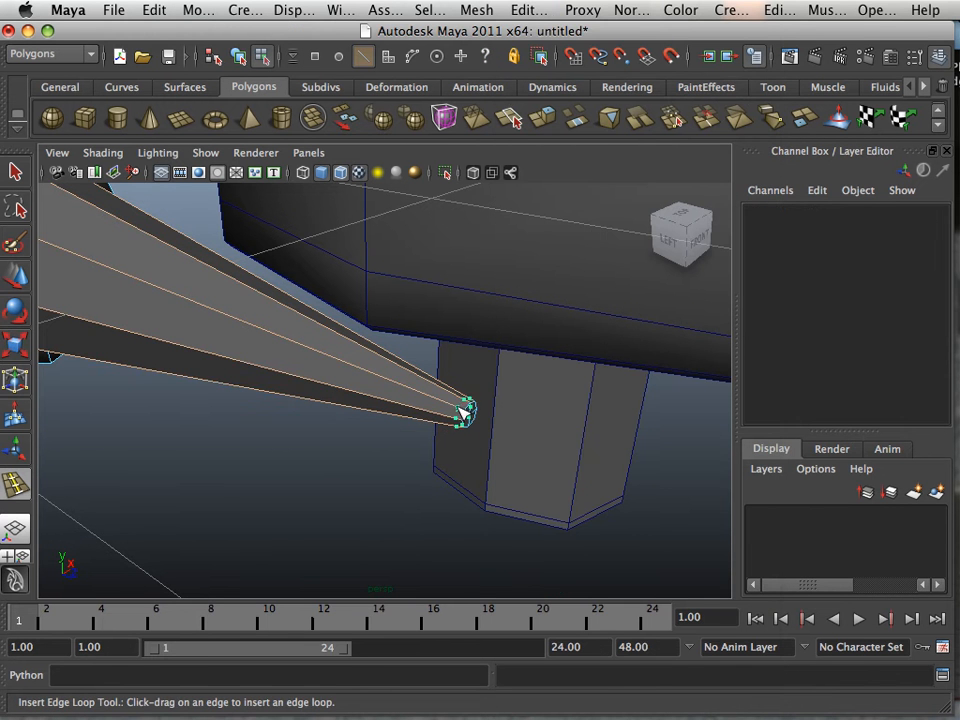
{"action": "left_click", "coordinate": [463, 412]}
{"action": "left_click_drag", "start_coordinate": [450, 414], "coordinate": [311, 441], "text": "alt"}
{"action": "key", "text": "3"}
{"action": "key", "text": "1"}
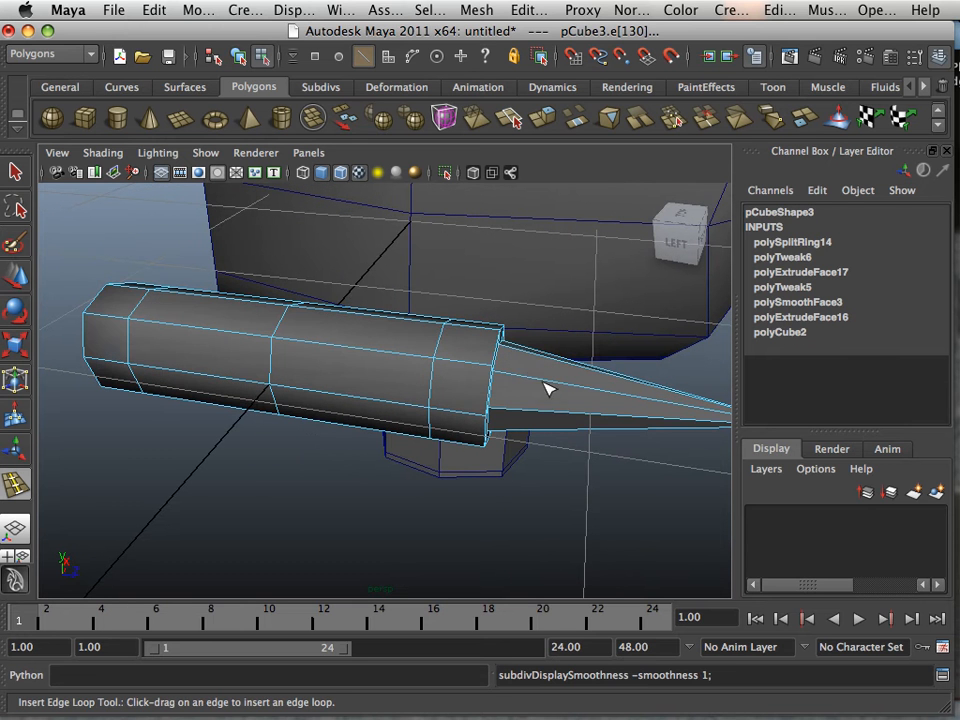
Step: Insert an edge loop around the nose near its base and show the shell in smooth preview
{"action": "left_click_drag", "start_coordinate": [519, 347], "coordinate": [506, 378]}
{"action": "key", "text": "3"}
{"action": "scroll", "coordinate": [511, 437], "scroll_direction": "down", "scroll_amount": 4}
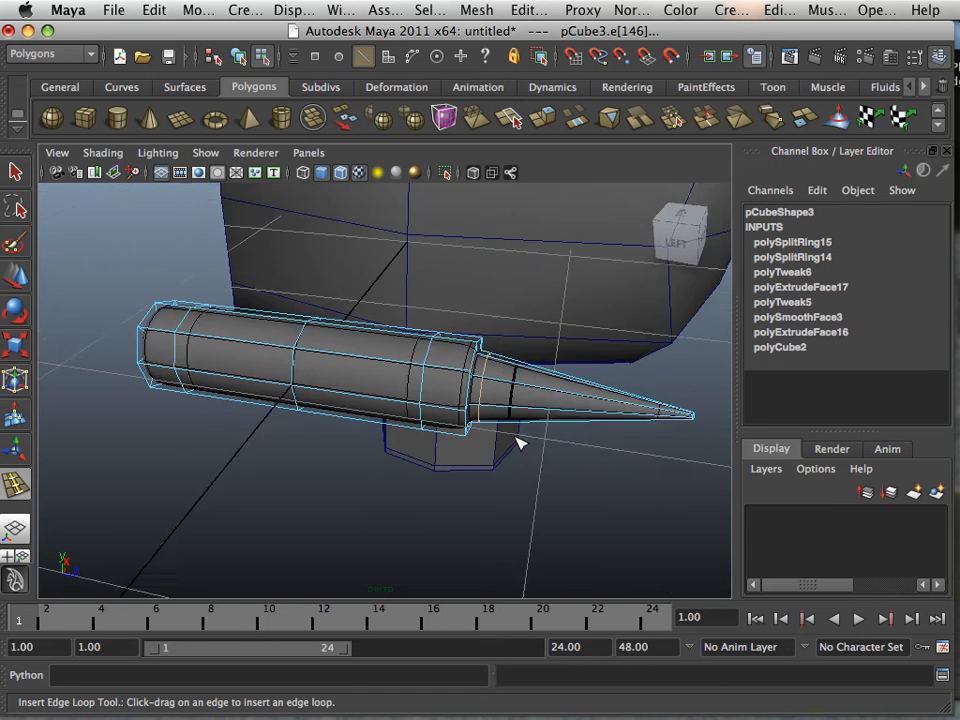
{"action": "scroll", "coordinate": [508, 439], "scroll_direction": "up", "scroll_amount": 5}
{"action": "right_click_drag", "start_coordinate": [521, 441], "coordinate": [388, 444], "text": "alt"}
Step: Return the shell to object mode and turn off its smooth preview with the rear end in view
{"action": "left_click", "coordinate": [15, 280]}
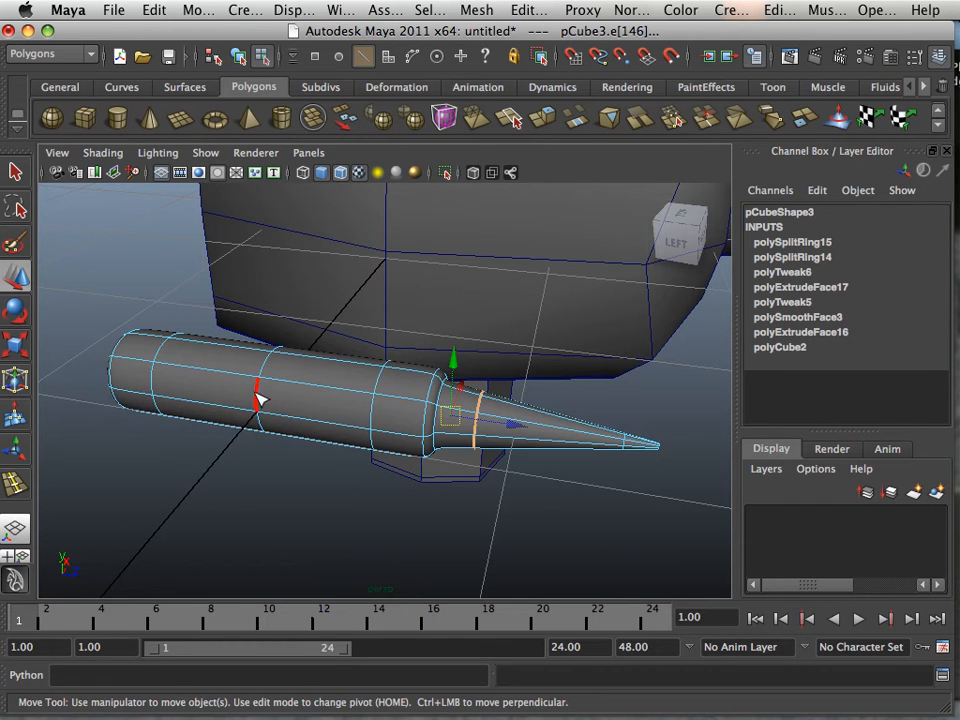
{"action": "right_click_drag", "start_coordinate": [257, 391], "coordinate": [347, 321]}
{"action": "scroll", "coordinate": [362, 478], "scroll_direction": "down", "scroll_amount": 5}
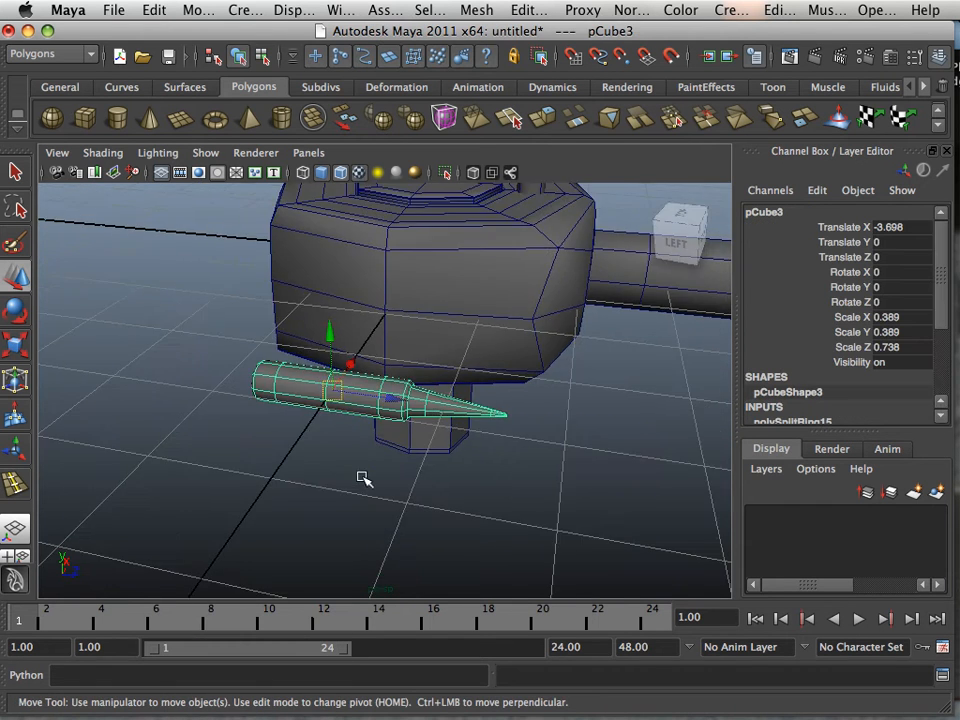
{"action": "mouse_move", "coordinate": [362, 478]}
{"action": "left_mouse_down", "text": "alt"}
{"action": "mouse_move", "coordinate": [341, 504]}
{"action": "mouse_move", "coordinate": [400, 488]}
{"action": "mouse_move", "coordinate": [413, 467]}
{"action": "mouse_move", "coordinate": [370, 485]}
{"action": "left_mouse_up", "text": "alt"}
{"action": "scroll", "coordinate": [446, 508], "scroll_direction": "up", "scroll_amount": 4}
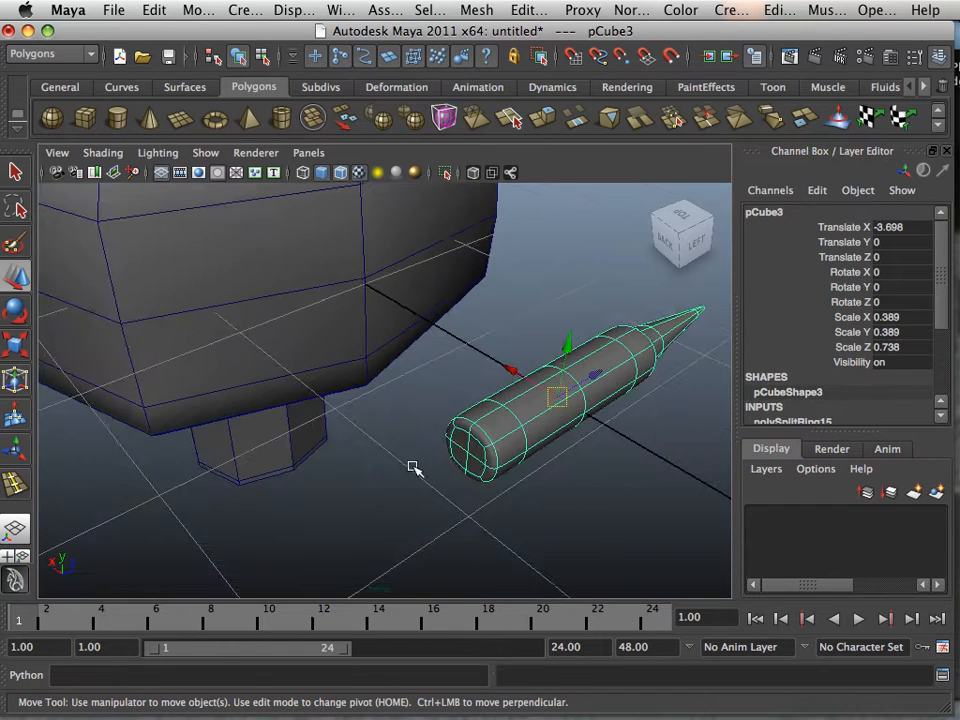
{"action": "scroll", "coordinate": [373, 491], "scroll_direction": "up", "scroll_amount": 4}
{"action": "key", "text": "1"}
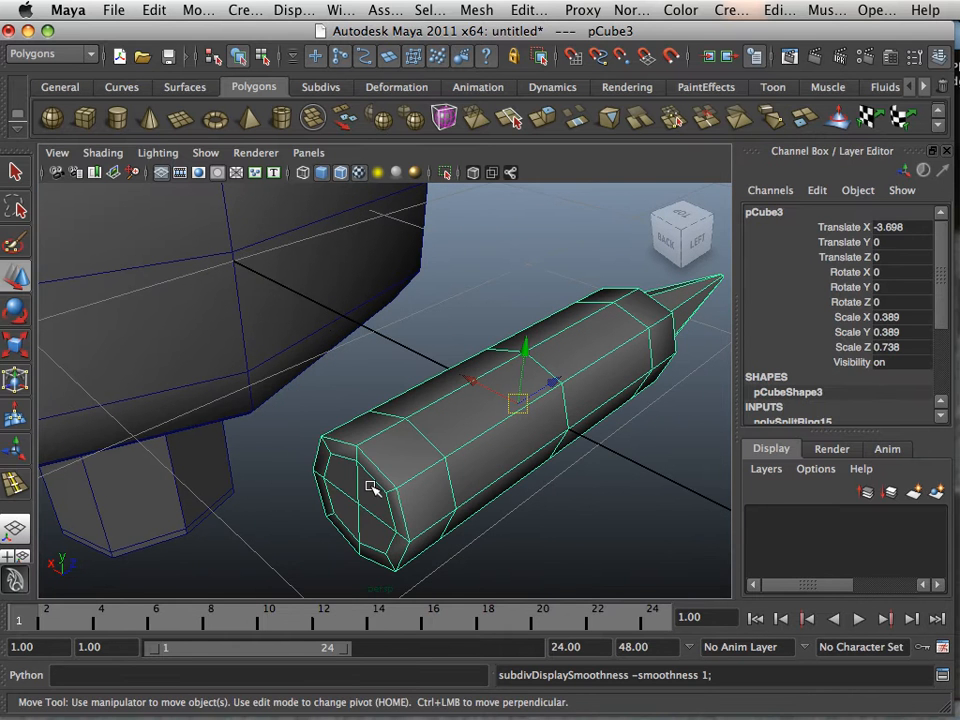
Step: Select all the faces covering the flat rear end of the shell
{"action": "right_click_drag", "start_coordinate": [371, 490], "coordinate": [370, 400]}
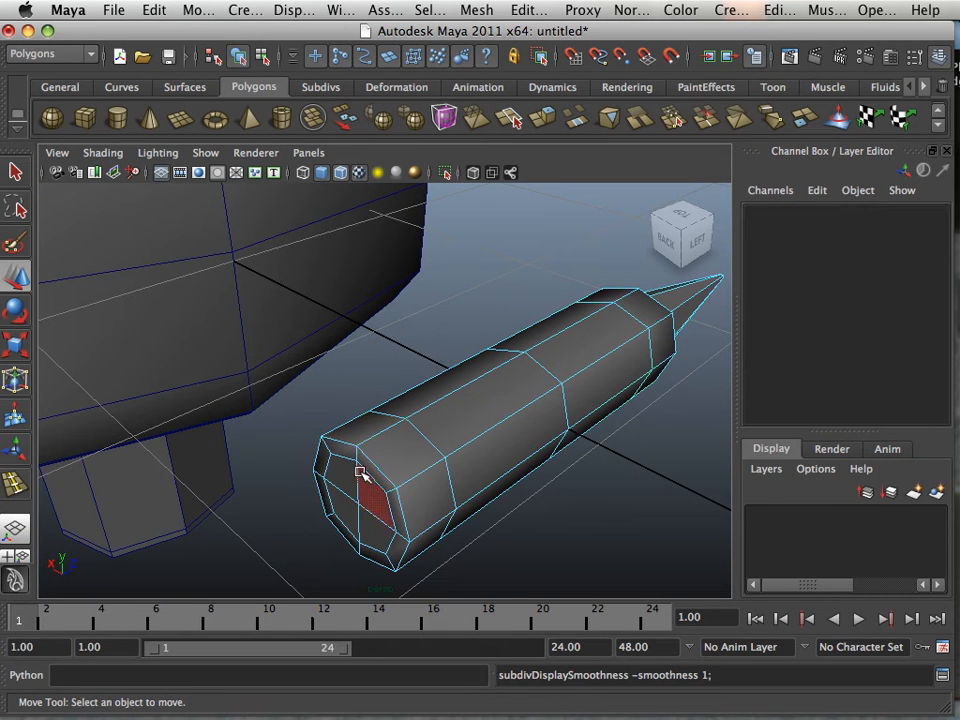
{"action": "left_click", "coordinate": [370, 467]}
{"action": "scroll", "coordinate": [383, 505], "scroll_direction": "up", "scroll_amount": 2}
{"action": "left_click", "coordinate": [397, 541], "text": "shift"}
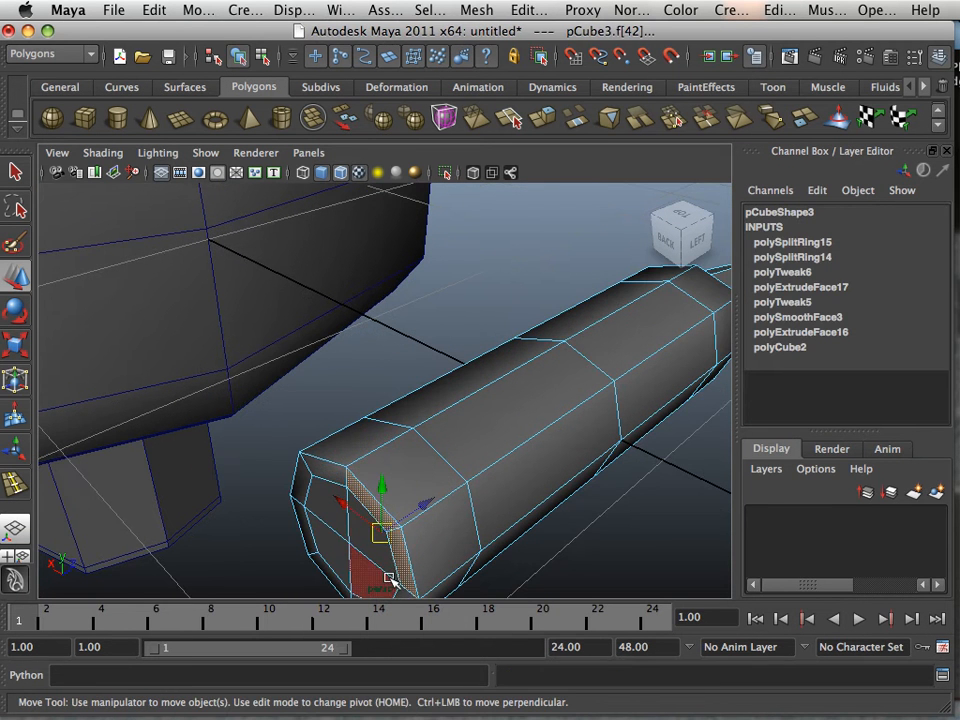
{"action": "middle_click_drag", "start_coordinate": [390, 574], "coordinate": [410, 462], "text": "alt"}
{"action": "left_click", "coordinate": [409, 461], "text": "shift"}
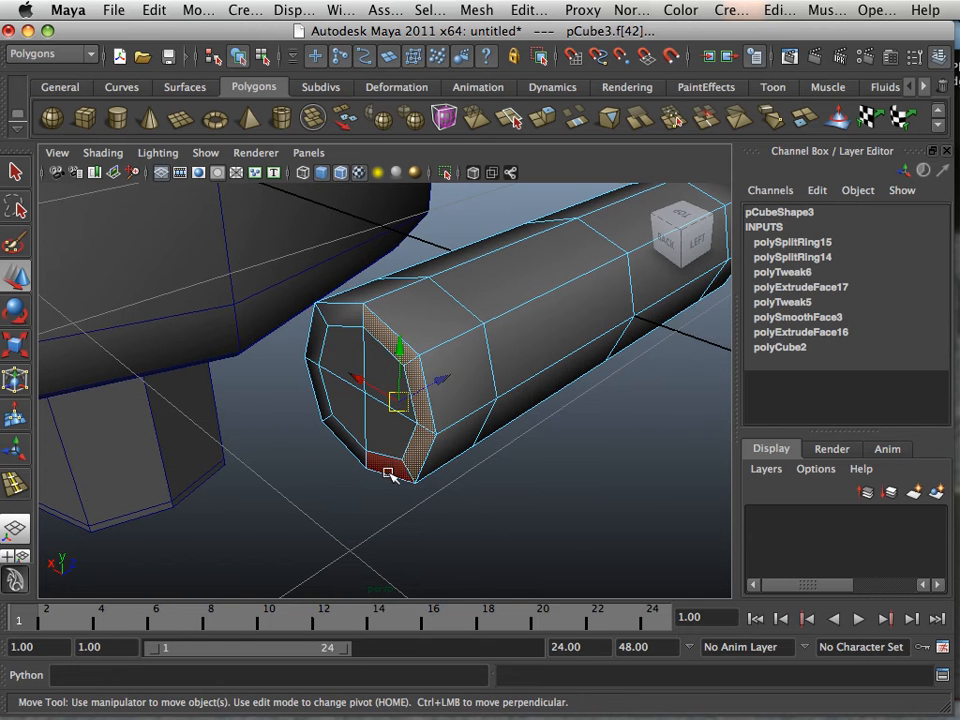
{"action": "left_click", "coordinate": [389, 447], "text": "shift"}
{"action": "left_click", "coordinate": [379, 381], "text": "shift"}
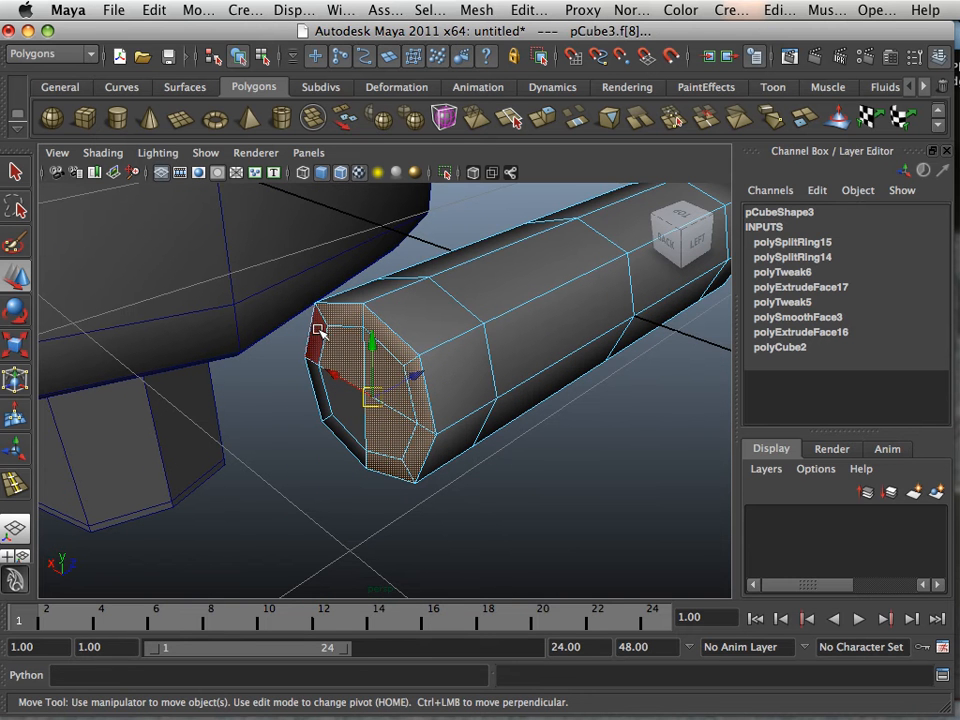
{"action": "left_click", "coordinate": [318, 330], "text": "shift"}
{"action": "left_click", "coordinate": [333, 400], "text": "shift"}
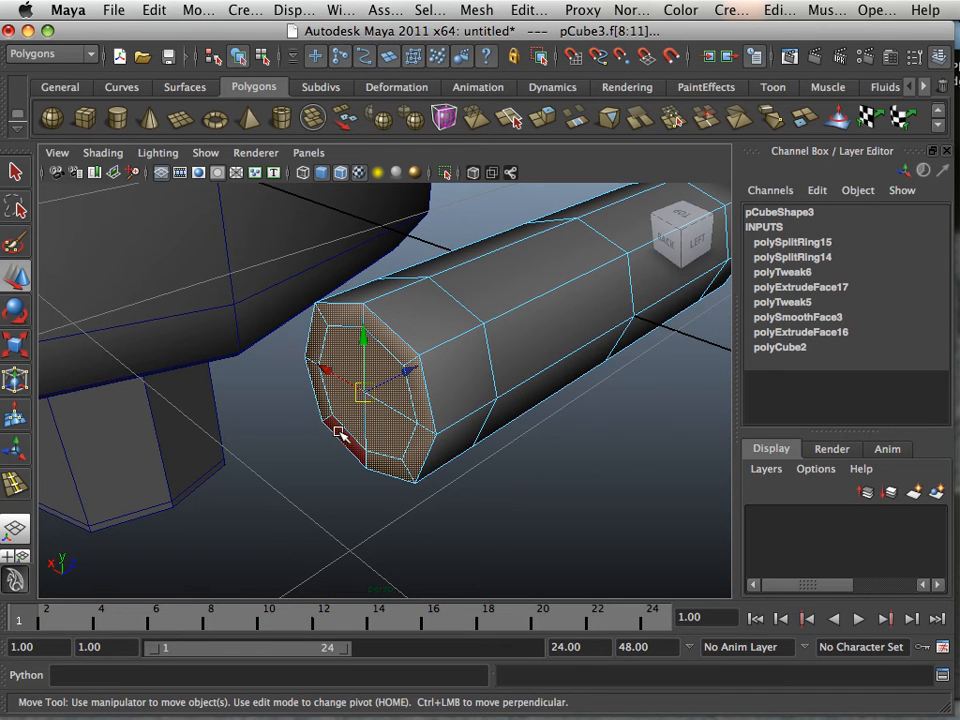
Step: Extrude the selected rear faces slightly backward to add a short band at the shell's end, and clear the selection
{"action": "mouse_move", "coordinate": [372, 441]}
{"action": "left_mouse_down", "text": "alt"}
{"action": "mouse_move", "coordinate": [358, 437]}
{"action": "mouse_move", "coordinate": [366, 430]}
{"action": "left_mouse_up", "text": "alt"}
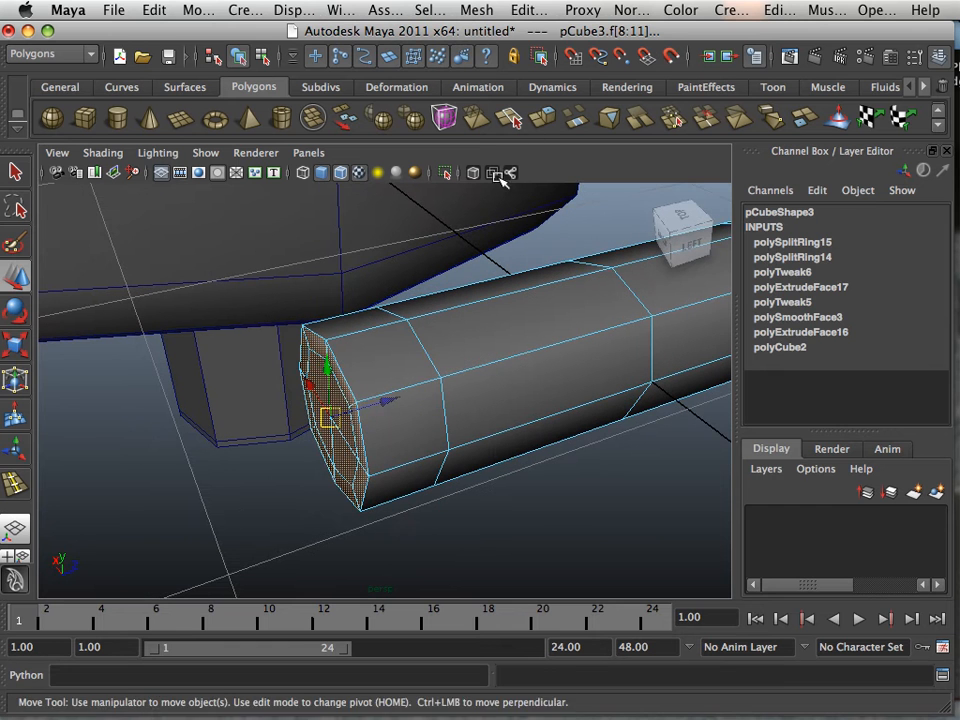
{"action": "left_click", "coordinate": [542, 117]}
{"action": "left_click_drag", "start_coordinate": [278, 397], "coordinate": [244, 397]}
{"action": "left_click", "coordinate": [358, 522]}
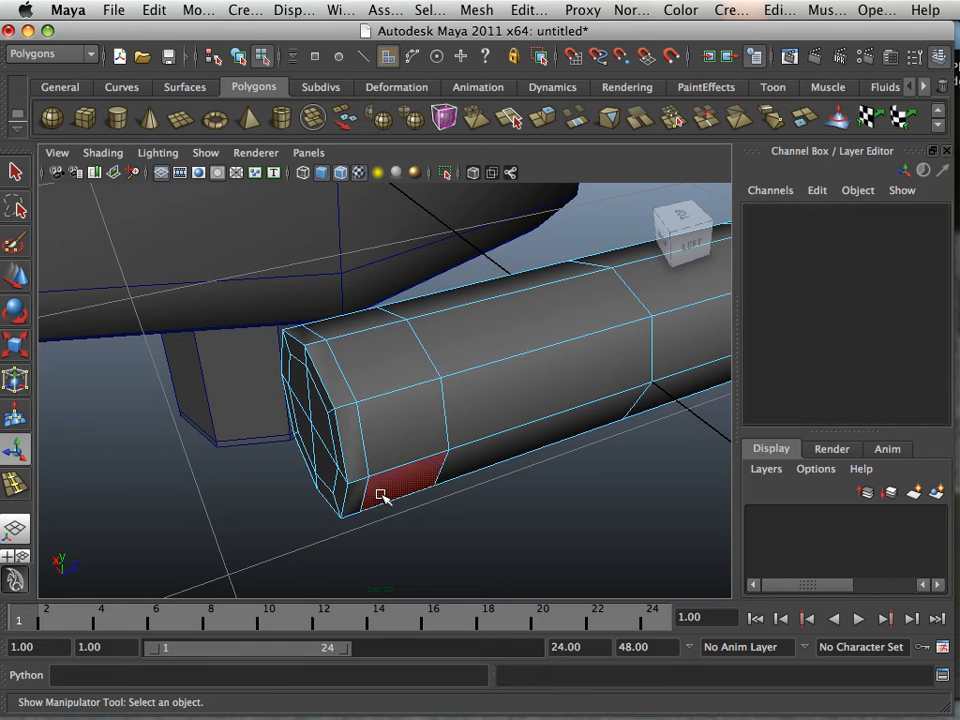
Step: Select the full ring of faces around the new rear band by converting one of its edges to an edge ring and to faces
{"action": "scroll", "coordinate": [383, 497], "scroll_direction": "up", "scroll_amount": 3}
{"action": "left_click_drag", "start_coordinate": [312, 447], "coordinate": [285, 448], "text": "alt"}
{"action": "right_click_drag", "start_coordinate": [257, 346], "coordinate": [240, 321]}
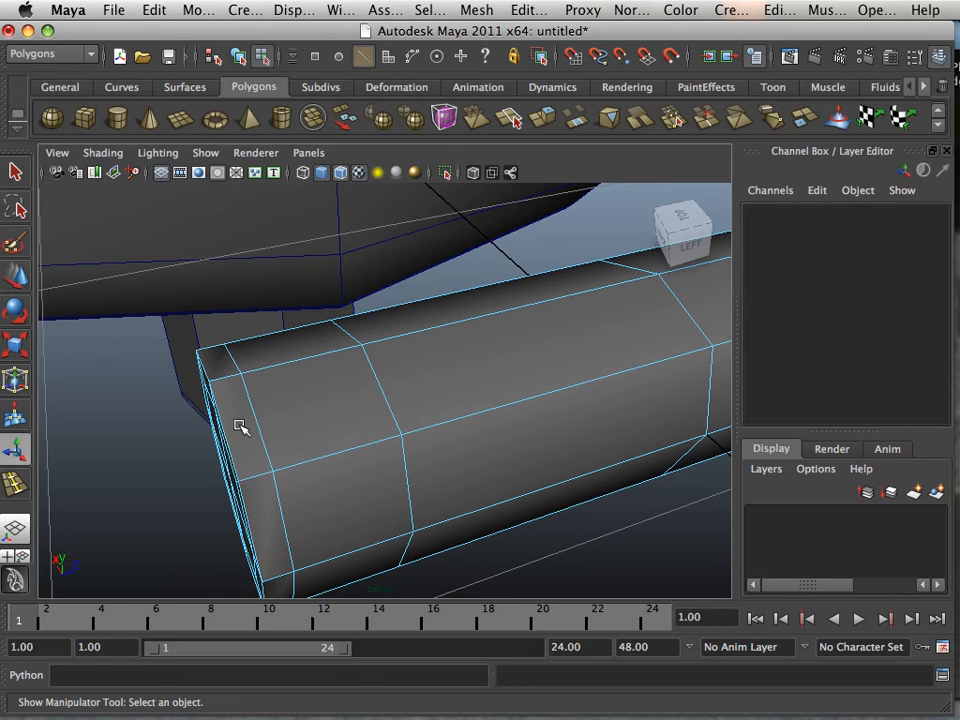
{"action": "left_click", "coordinate": [258, 476]}
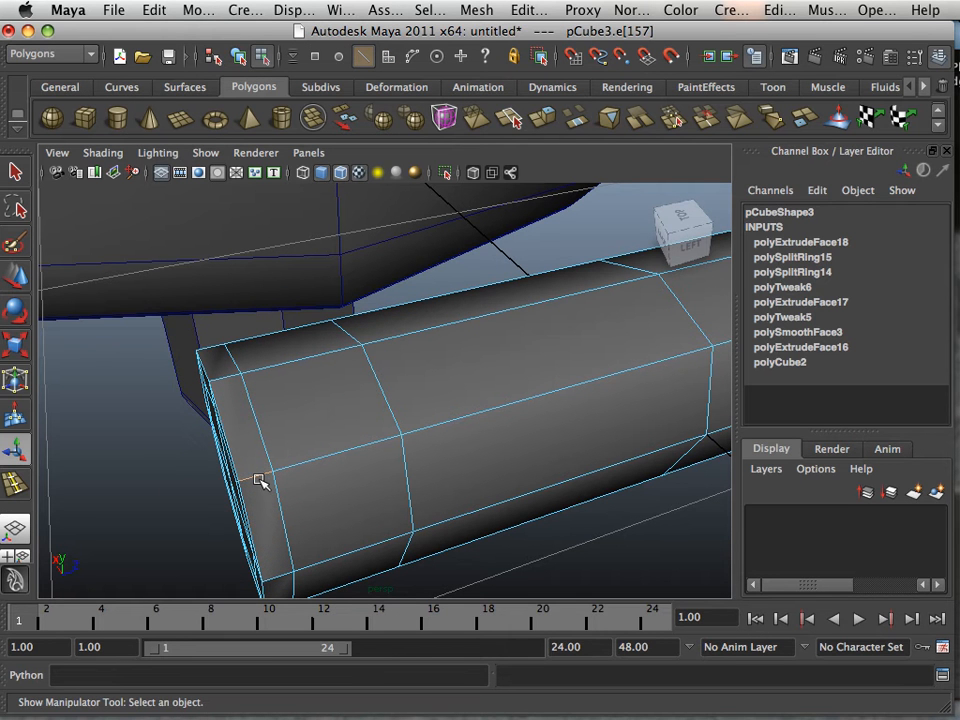
{"action": "right_click_drag", "start_coordinate": [258, 481], "coordinate": [260, 484], "text": "ctrl"}
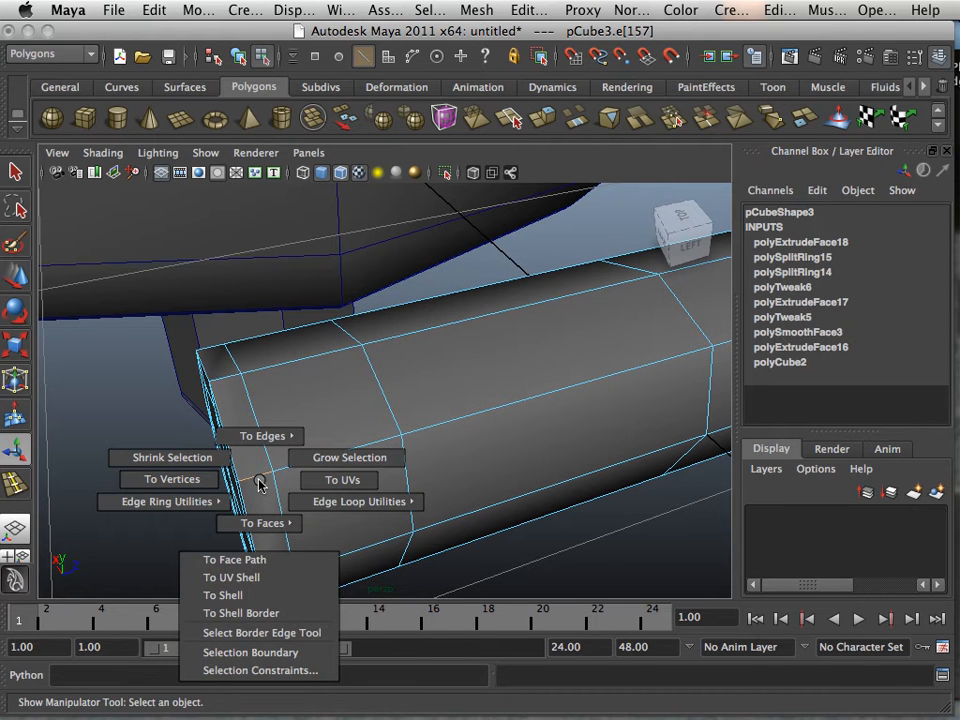
{"action": "right_click_drag", "start_coordinate": [259, 481], "coordinate": [212, 498], "text": "ctrl"}
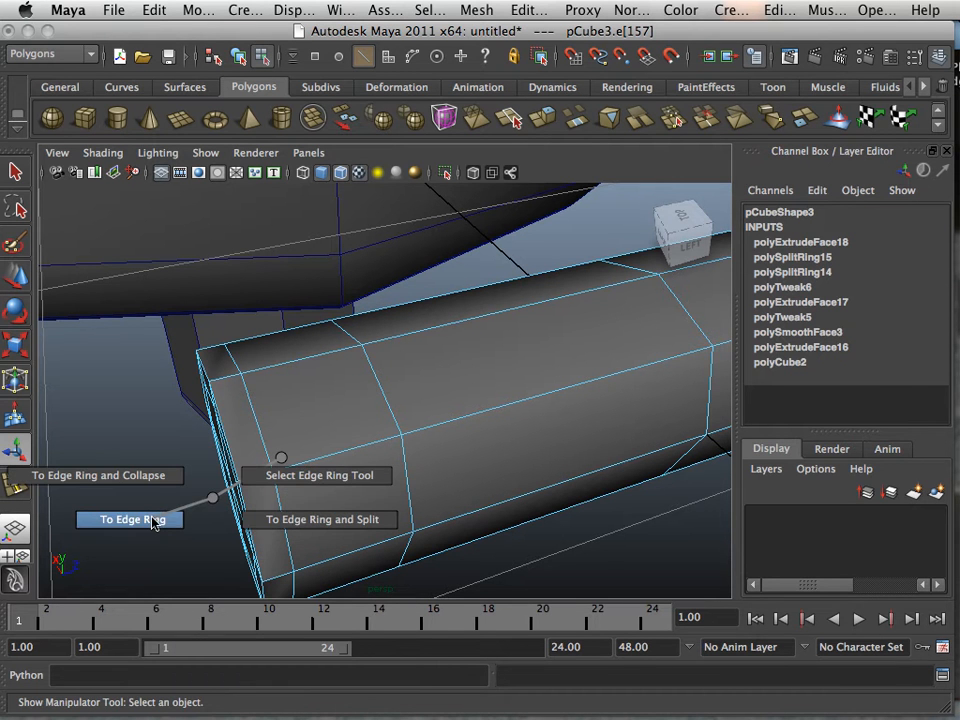
{"action": "right_click_drag", "start_coordinate": [152, 523], "coordinate": [152, 517], "text": "ctrl"}
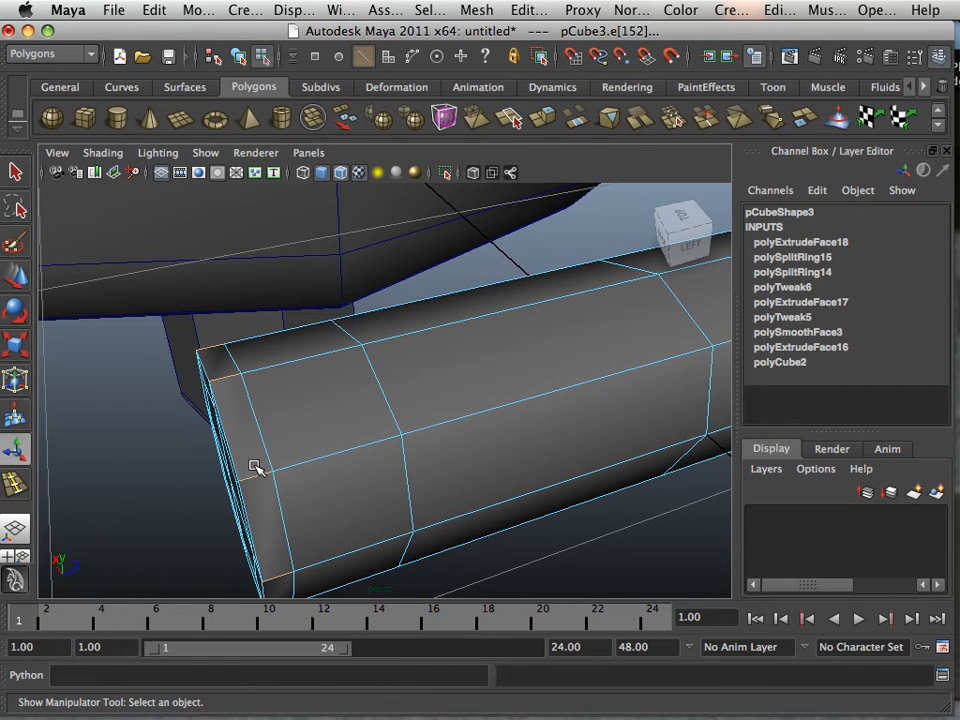
{"action": "right_click_drag", "start_coordinate": [255, 468], "coordinate": [243, 530], "text": "ctrl"}
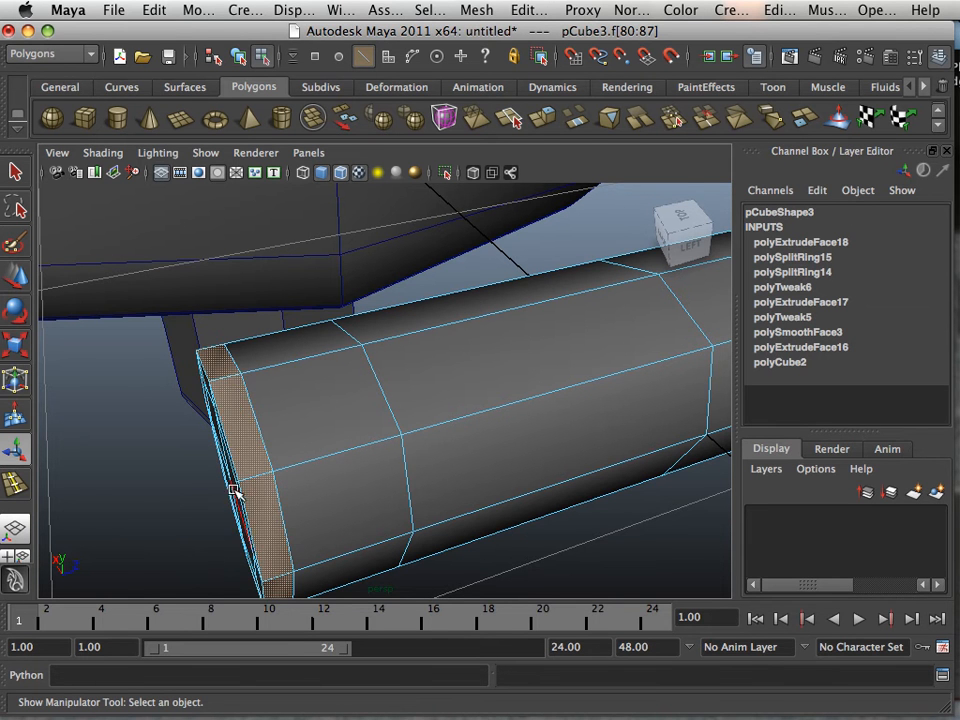
Step: Extrude the selected ring of faces outward into a raised rim and check the shell in smooth preview in object mode
{"action": "scroll", "coordinate": [234, 490], "scroll_direction": "down", "scroll_amount": 3}
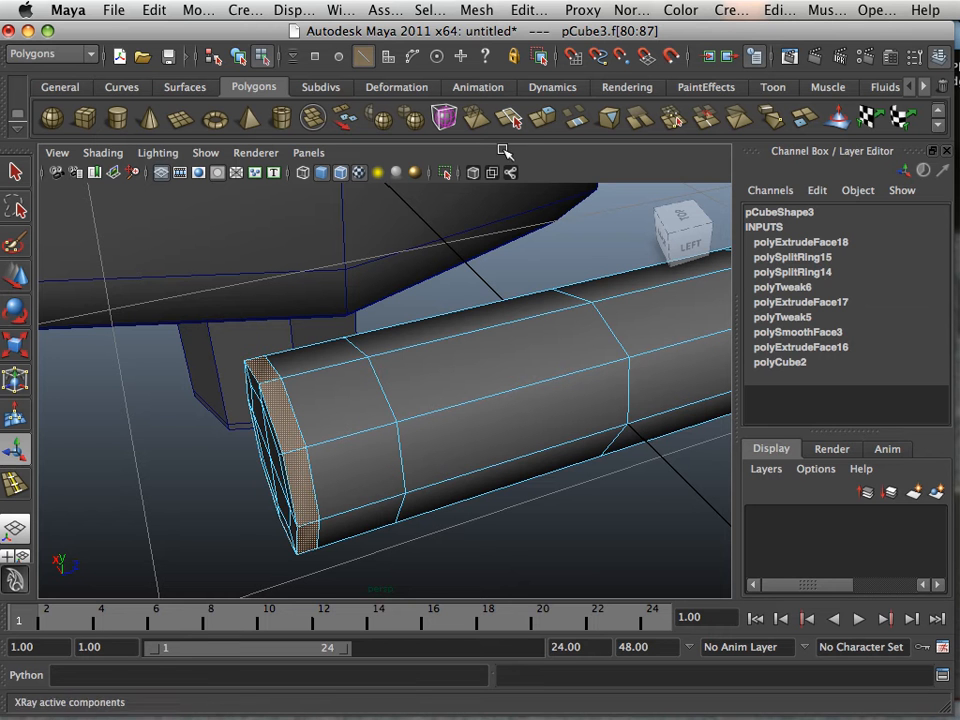
{"action": "left_click", "coordinate": [540, 127]}
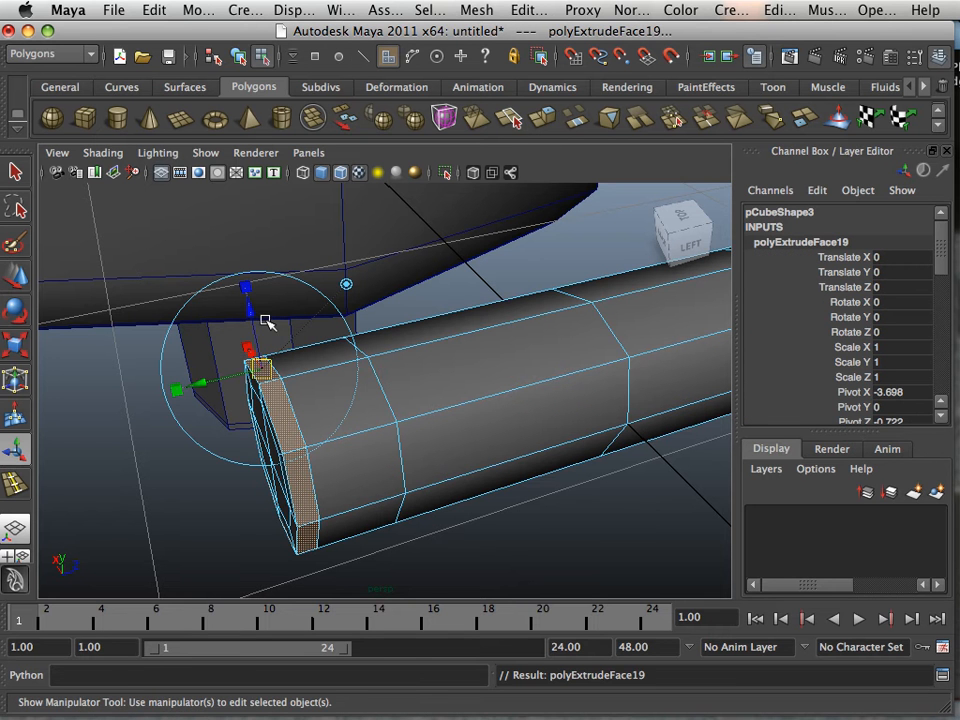
{"action": "left_click_drag", "start_coordinate": [253, 317], "coordinate": [397, 438]}
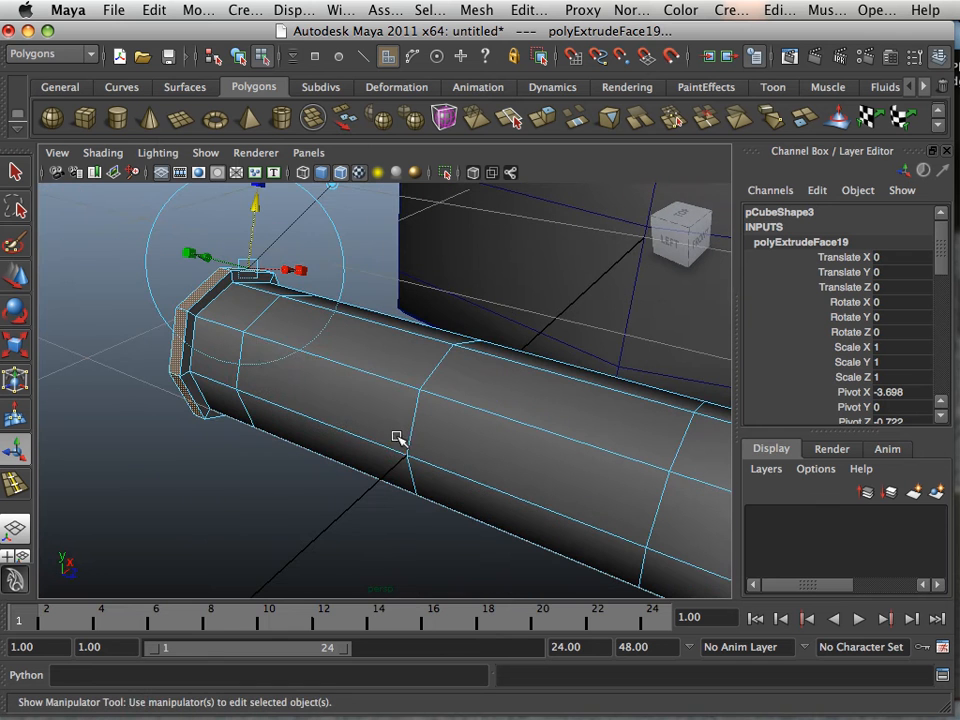
{"action": "right_click_drag", "start_coordinate": [390, 428], "coordinate": [476, 324]}
{"action": "left_click_drag", "start_coordinate": [476, 324], "coordinate": [378, 441], "text": "alt"}
{"action": "key", "text": "3"}
{"action": "scroll", "coordinate": [428, 463], "scroll_direction": "up", "scroll_amount": 6}
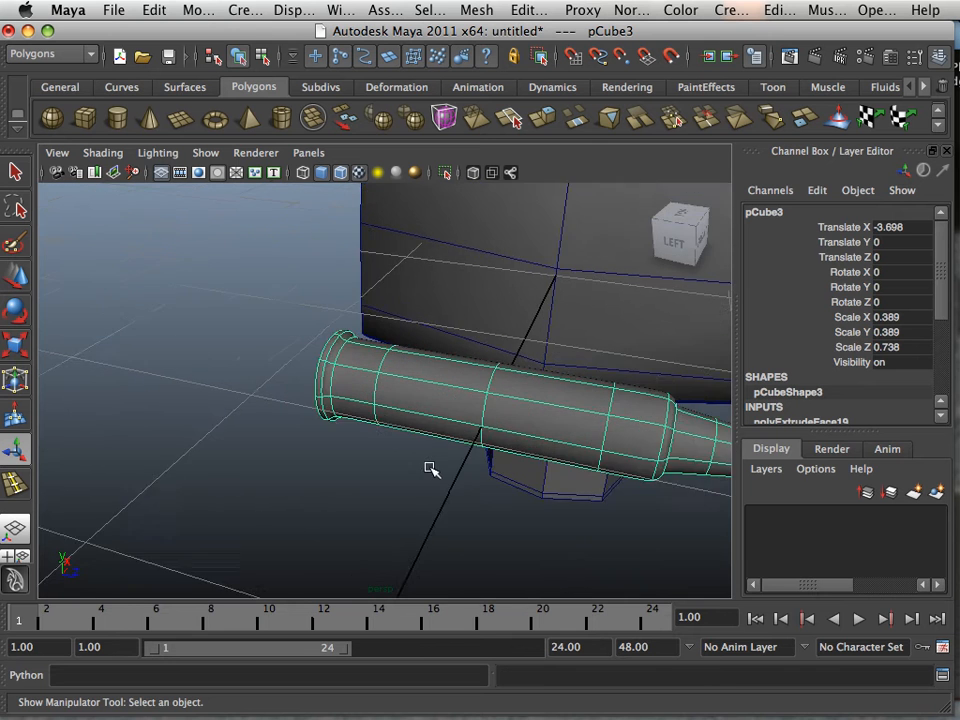
Step: Insert an edge loop around the shell just in front of the rear rim and return to object mode in smooth preview
{"action": "key", "text": "1"}
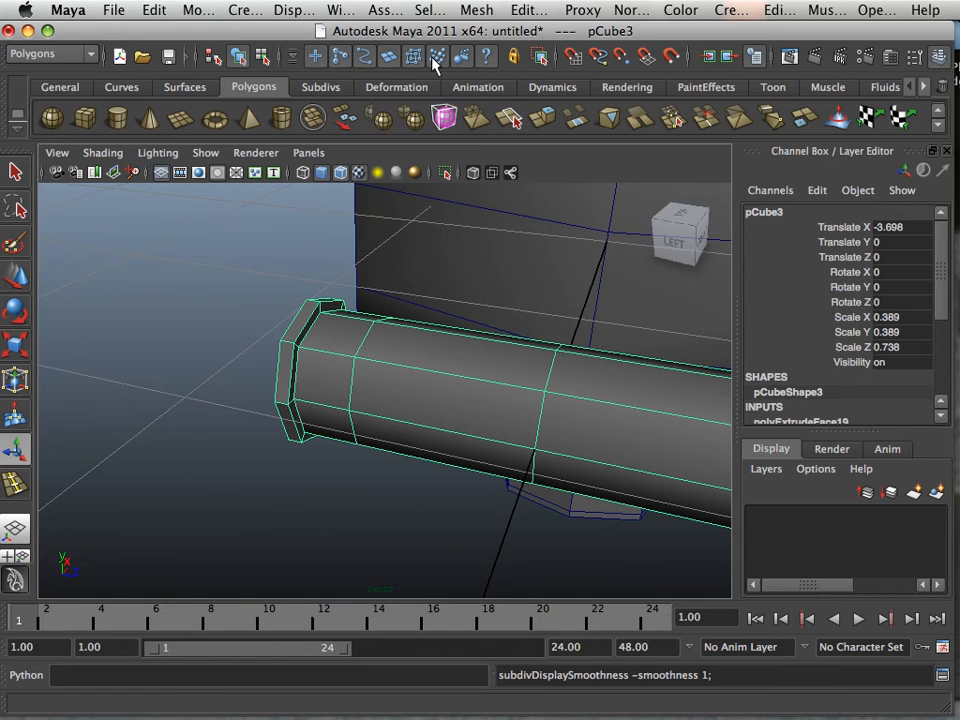
{"action": "left_click", "coordinate": [525, 14]}
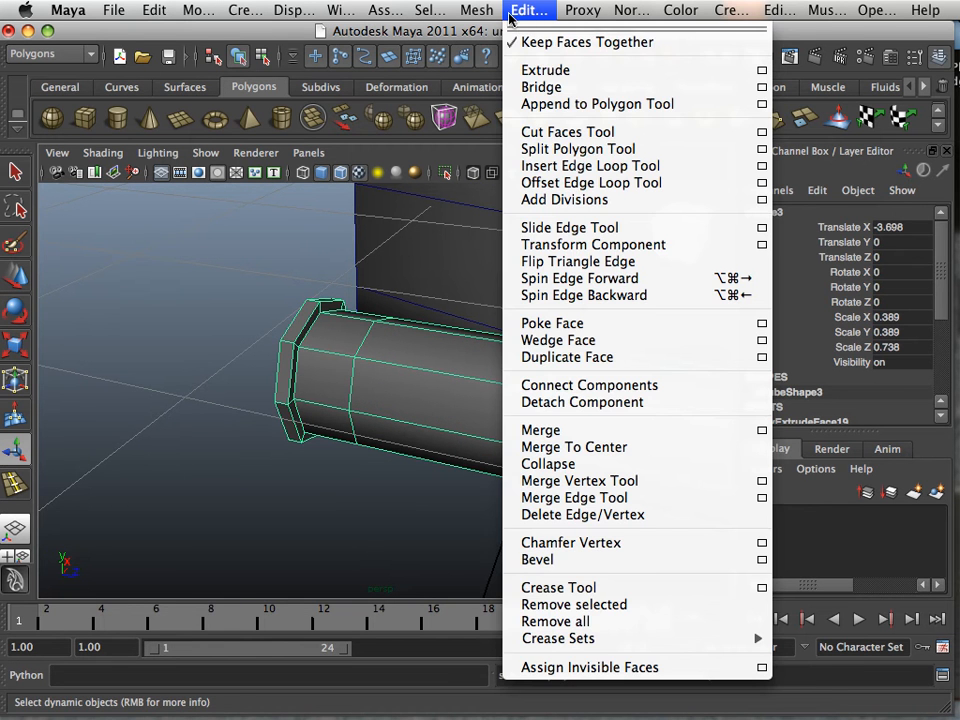
{"action": "left_click", "coordinate": [551, 165]}
{"action": "left_click_drag", "start_coordinate": [322, 355], "coordinate": [306, 355]}
{"action": "scroll", "coordinate": [354, 358], "scroll_direction": "down", "scroll_amount": 5}
{"action": "left_click", "coordinate": [15, 275]}
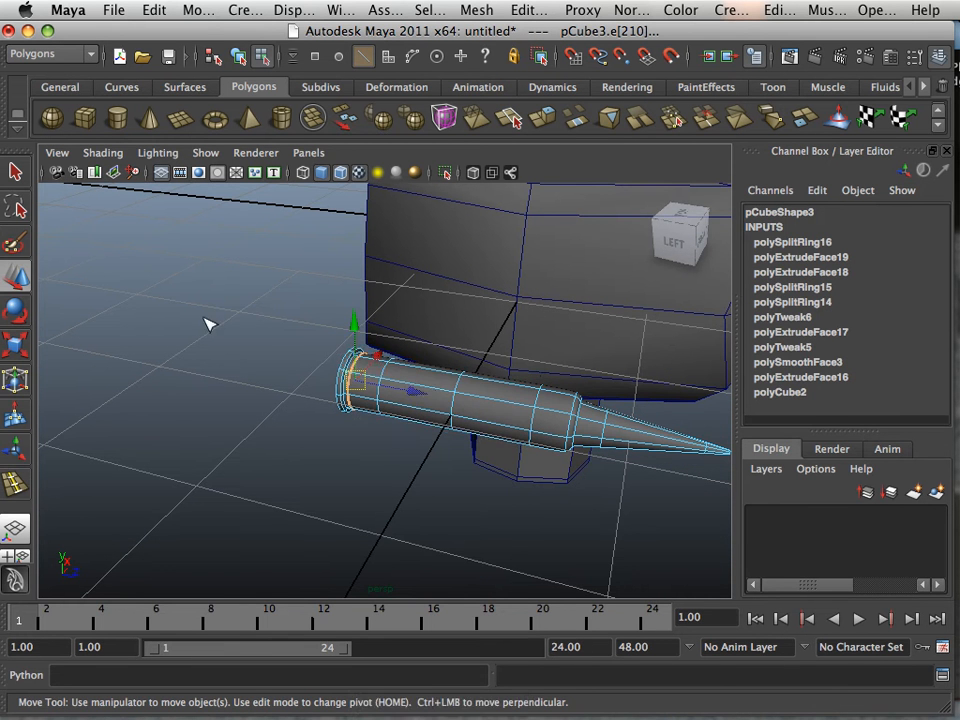
{"action": "right_click_drag", "start_coordinate": [447, 406], "coordinate": [499, 336]}
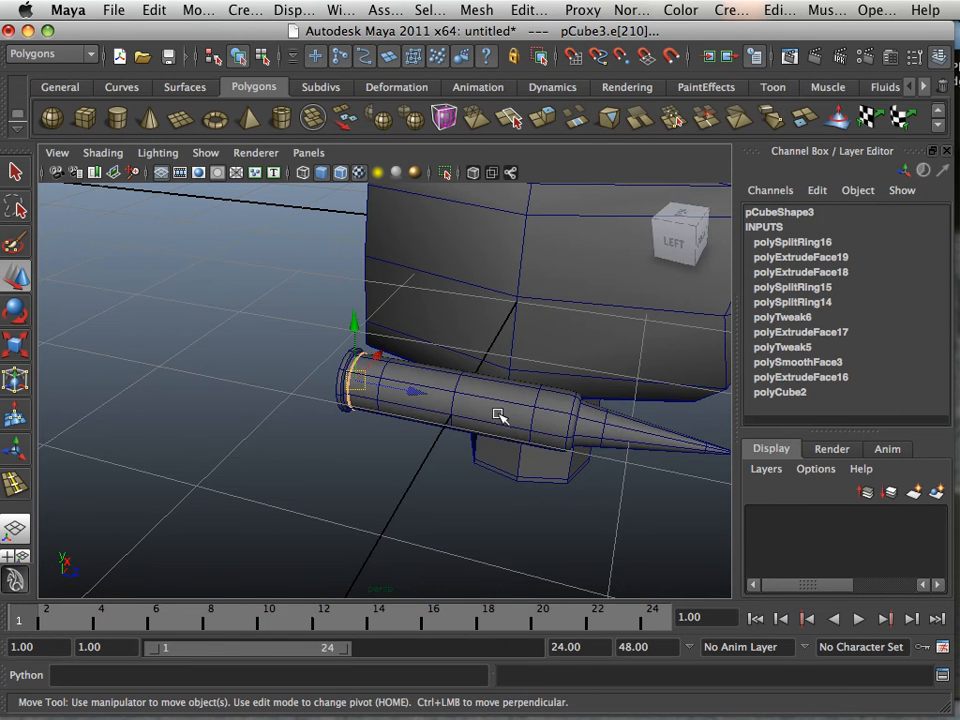
{"action": "left_click_drag", "start_coordinate": [497, 416], "coordinate": [387, 415], "text": "alt"}
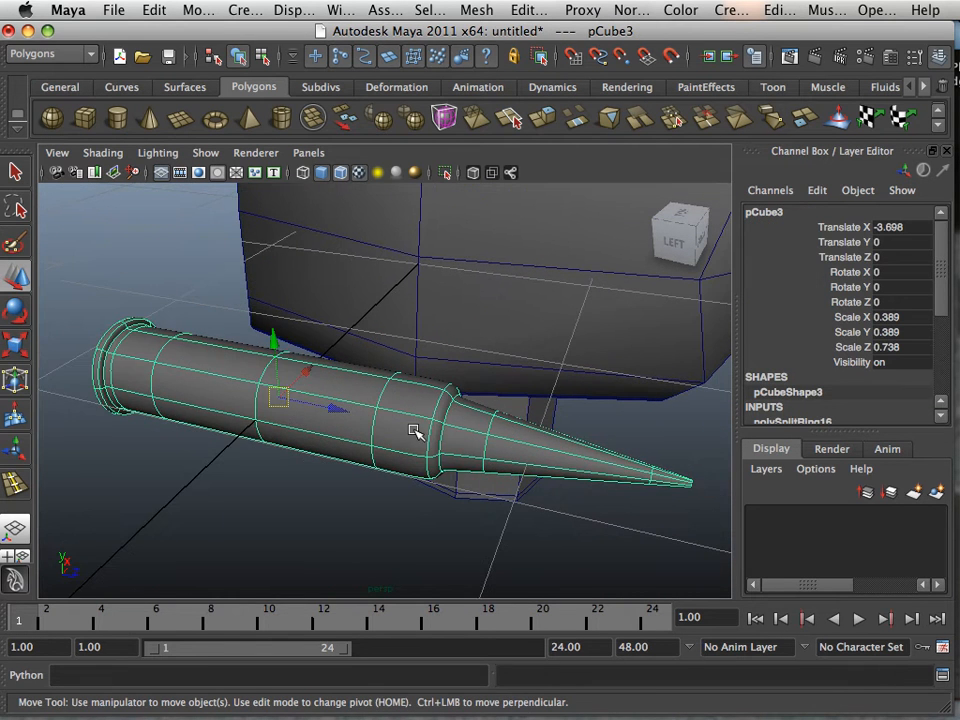
Step: Insert an edge loop around the shell's front shoulder, next to the nose base, and show the result in smooth preview
{"action": "key", "text": "1"}
{"action": "right_click_drag", "start_coordinate": [431, 435], "coordinate": [549, 388], "text": "alt"}
{"action": "left_click", "coordinate": [493, 12]}
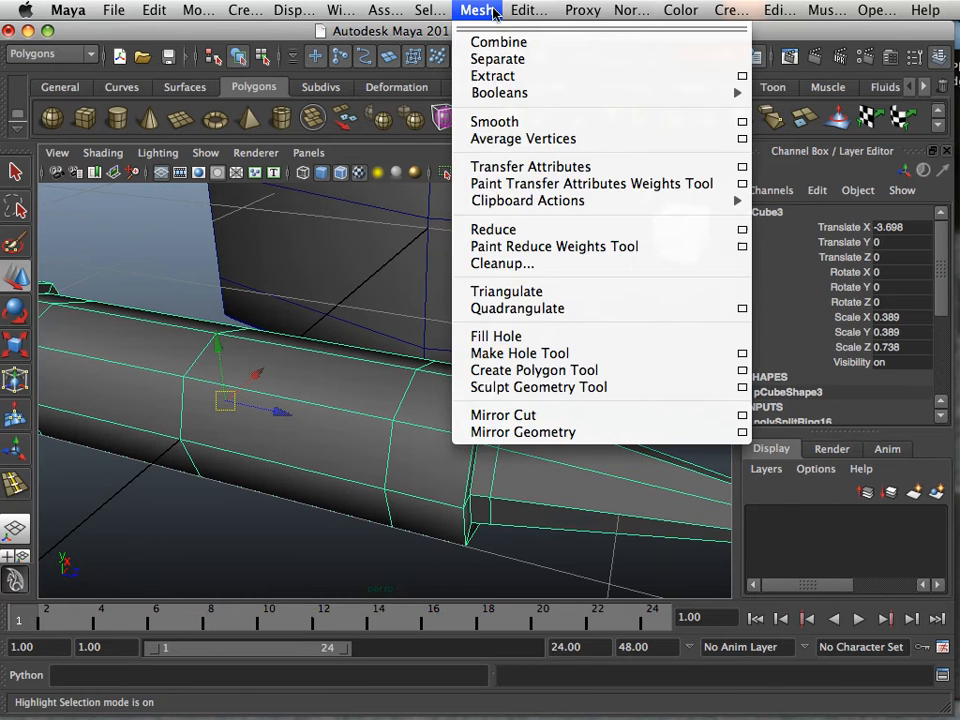
{"action": "left_click", "coordinate": [590, 166]}
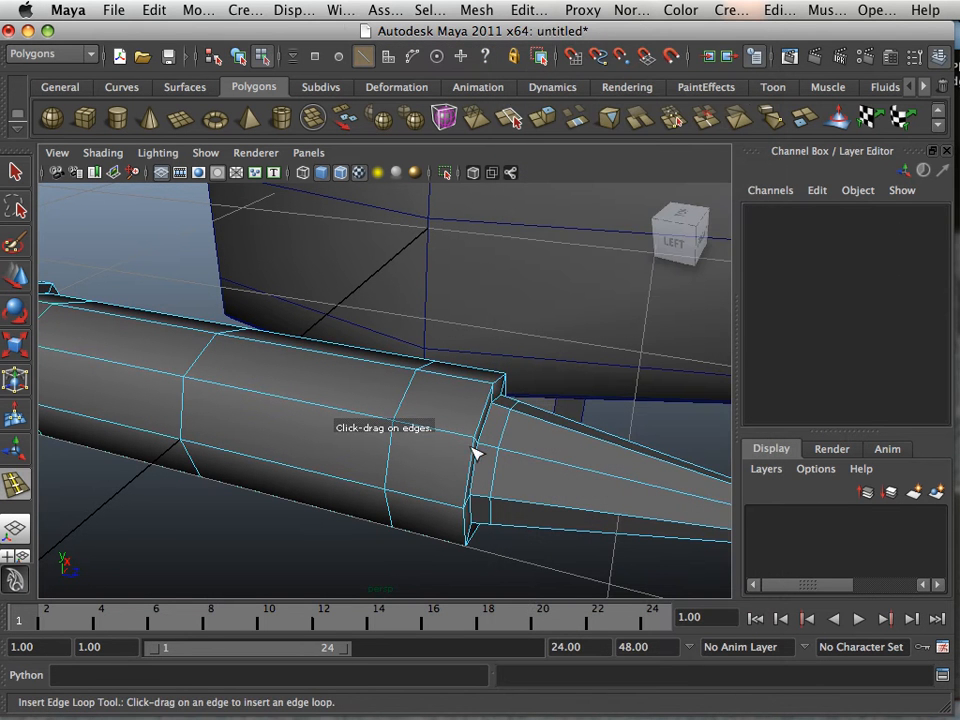
{"action": "left_click", "coordinate": [476, 444]}
{"action": "key", "text": "3"}
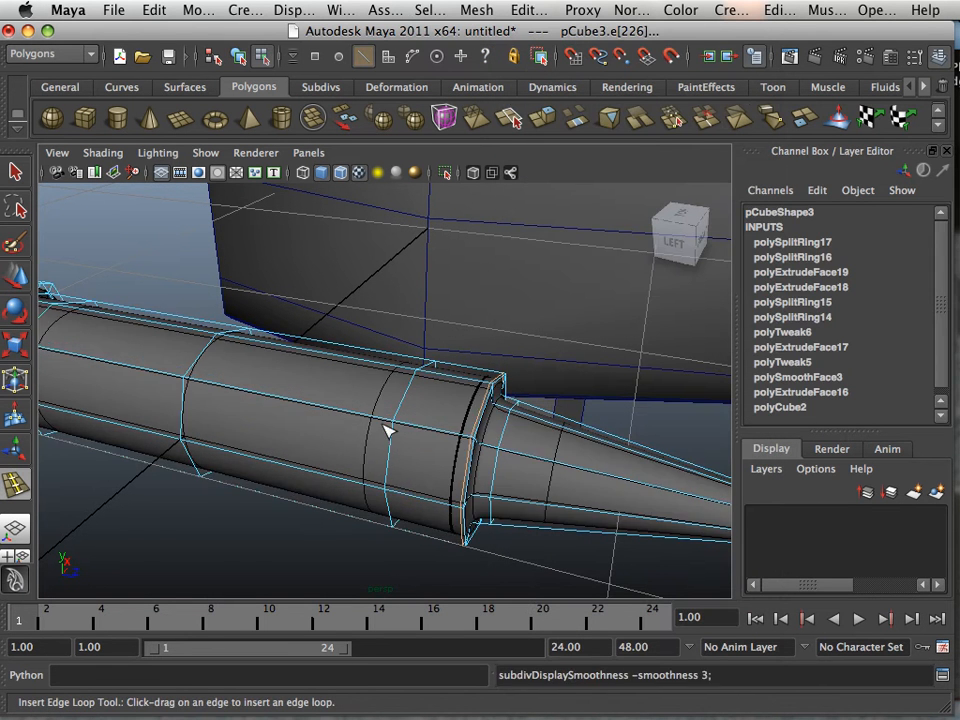
{"action": "right_click_drag", "start_coordinate": [388, 429], "coordinate": [312, 424], "text": "alt"}
{"action": "left_click", "coordinate": [17, 277]}
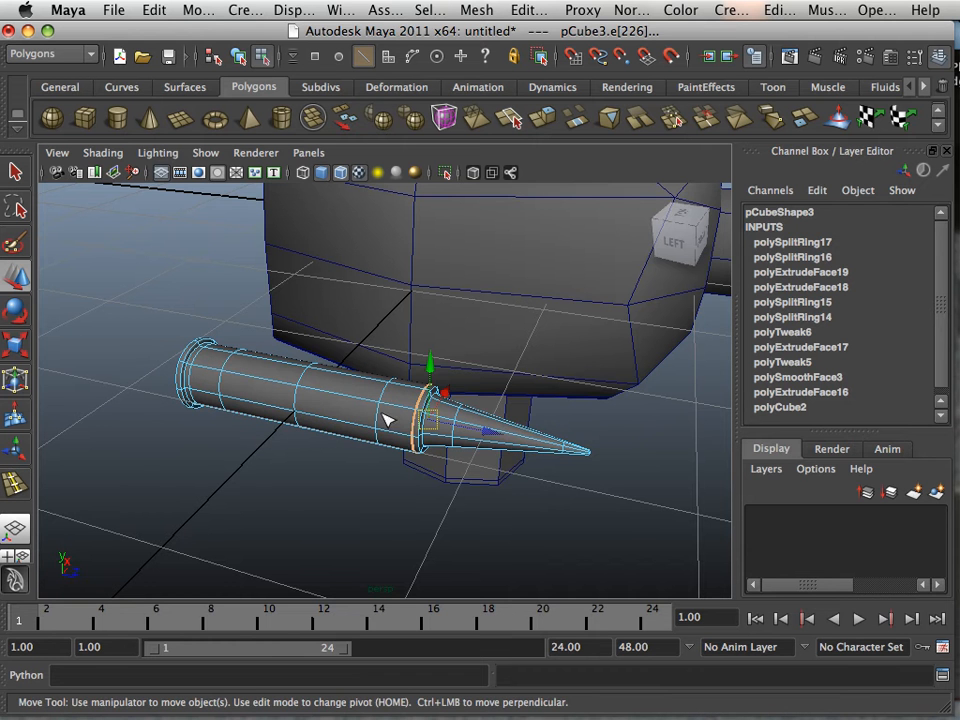
Step: Select the ring of faces at the base of the nose and scale it up slightly to widen the nose there
{"action": "left_click", "coordinate": [416, 425]}
{"action": "scroll", "coordinate": [465, 431], "scroll_direction": "up", "scroll_amount": 2}
{"action": "scroll", "coordinate": [465, 431], "scroll_direction": "up", "scroll_amount": 5}
{"action": "middle_click_drag", "start_coordinate": [495, 446], "coordinate": [390, 396], "text": "alt"}
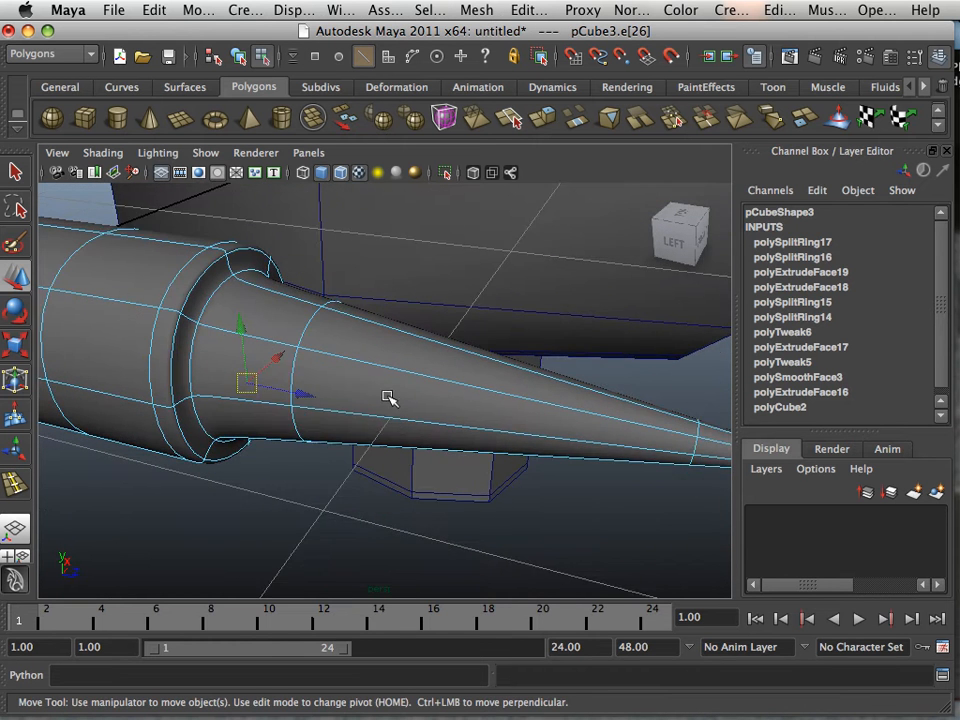
{"action": "left_click_drag", "start_coordinate": [390, 396], "coordinate": [420, 420], "text": "alt"}
{"action": "right_click_drag", "start_coordinate": [420, 345], "coordinate": [415, 390]}
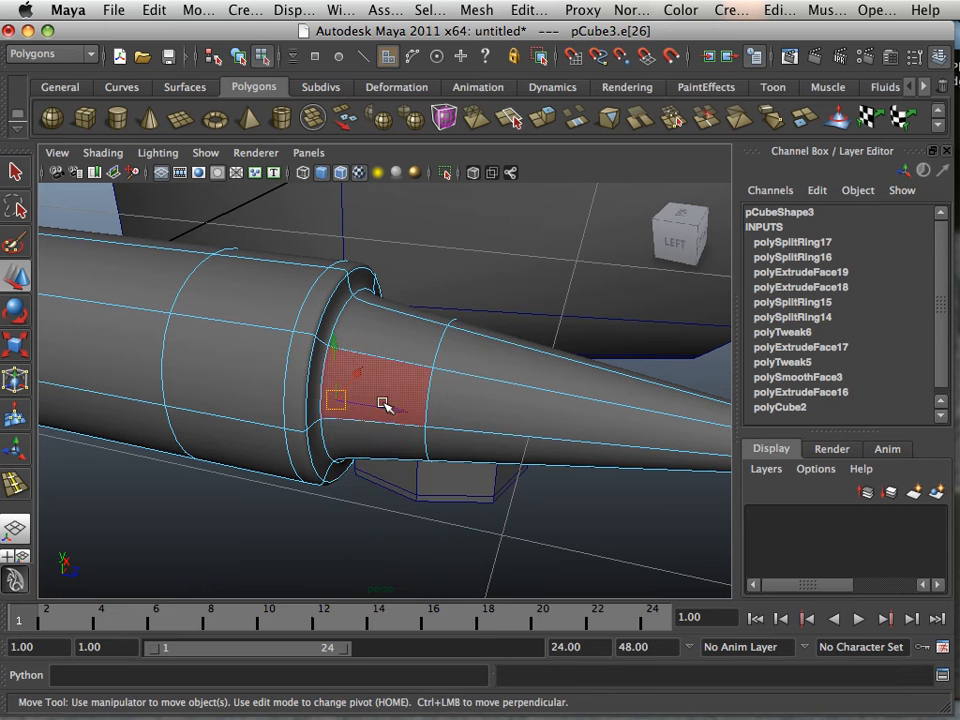
{"action": "left_click_drag", "start_coordinate": [386, 403], "coordinate": [429, 418], "text": "alt"}
{"action": "middle_click_drag", "start_coordinate": [429, 418], "coordinate": [362, 422], "text": "alt"}
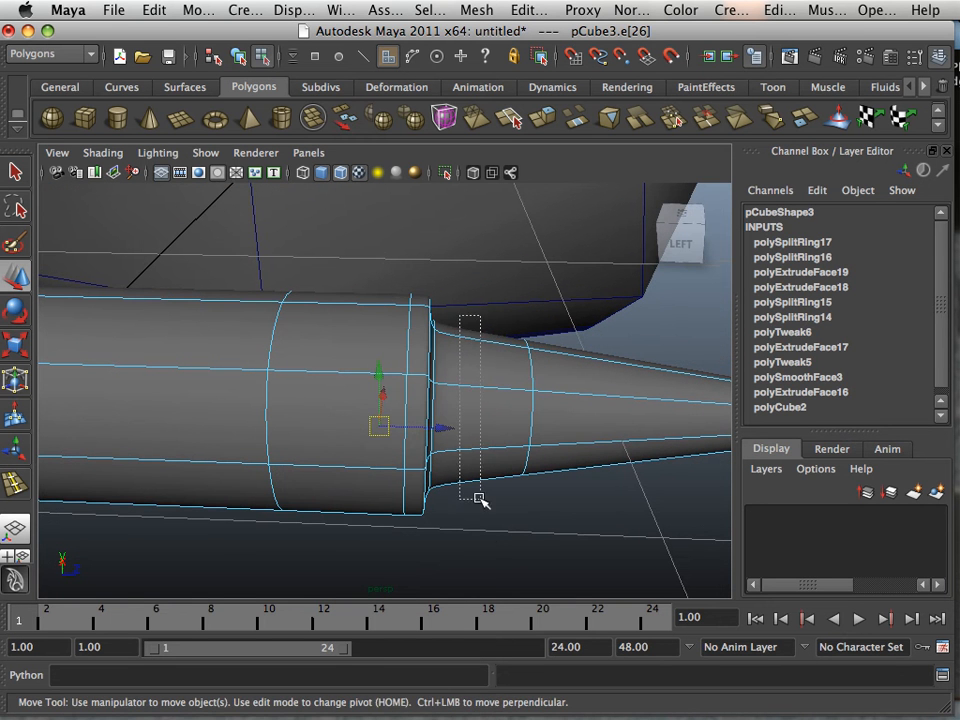
{"action": "left_click_drag", "start_coordinate": [480, 498], "coordinate": [478, 499]}
{"action": "key", "text": "r"}
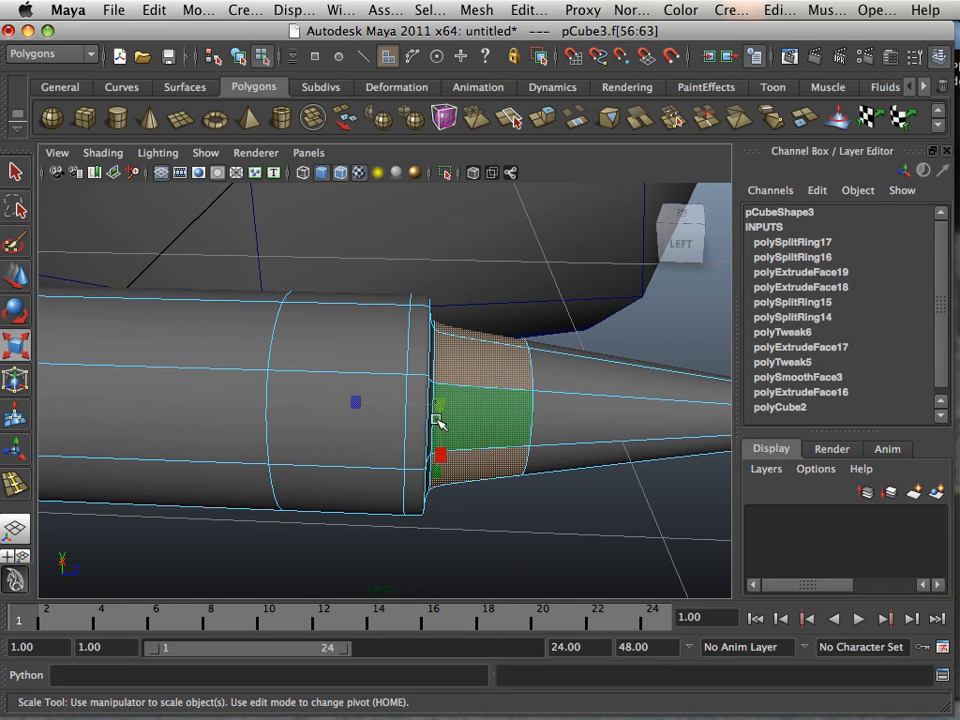
{"action": "left_click_drag", "start_coordinate": [440, 411], "coordinate": [452, 409]}
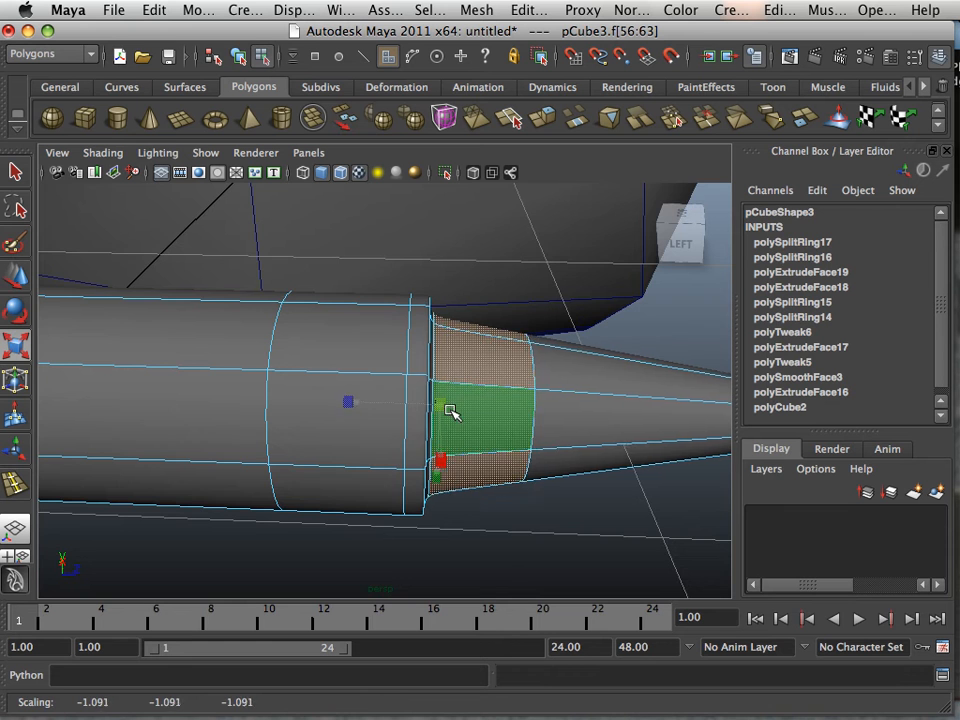
Step: Try a vertex selection around the nose tip and undo it
{"action": "middle_click_drag", "start_coordinate": [452, 409], "coordinate": [401, 405], "text": "alt"}
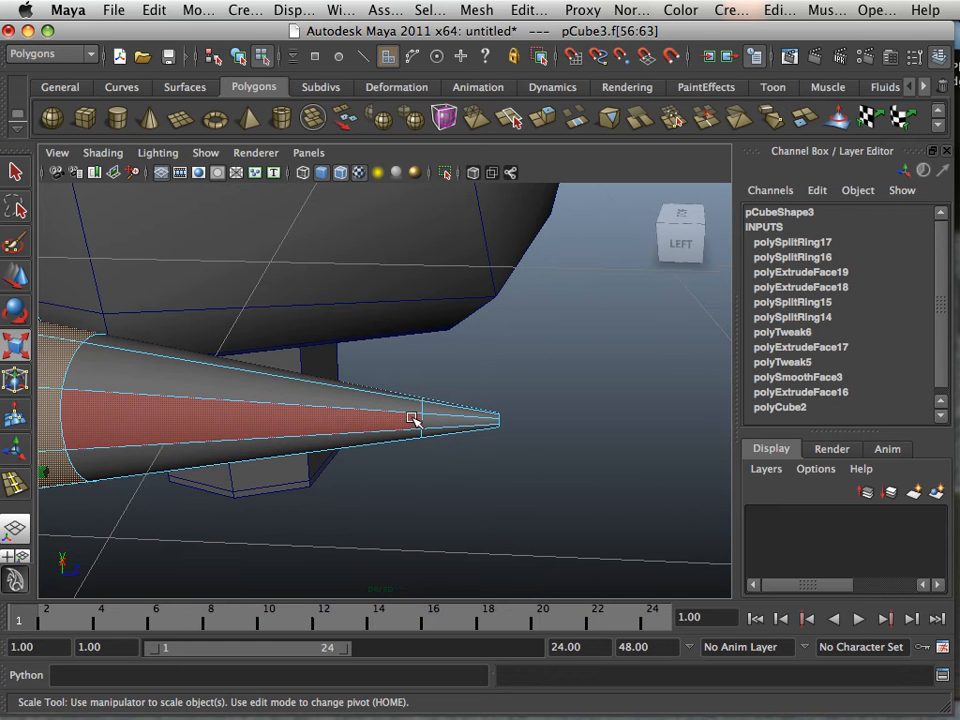
{"action": "right_click_drag", "start_coordinate": [412, 346], "coordinate": [339, 349]}
{"action": "left_click_drag", "start_coordinate": [354, 381], "coordinate": [505, 424]}
{"action": "key", "text": "z"}
{"action": "key", "text": "z"}
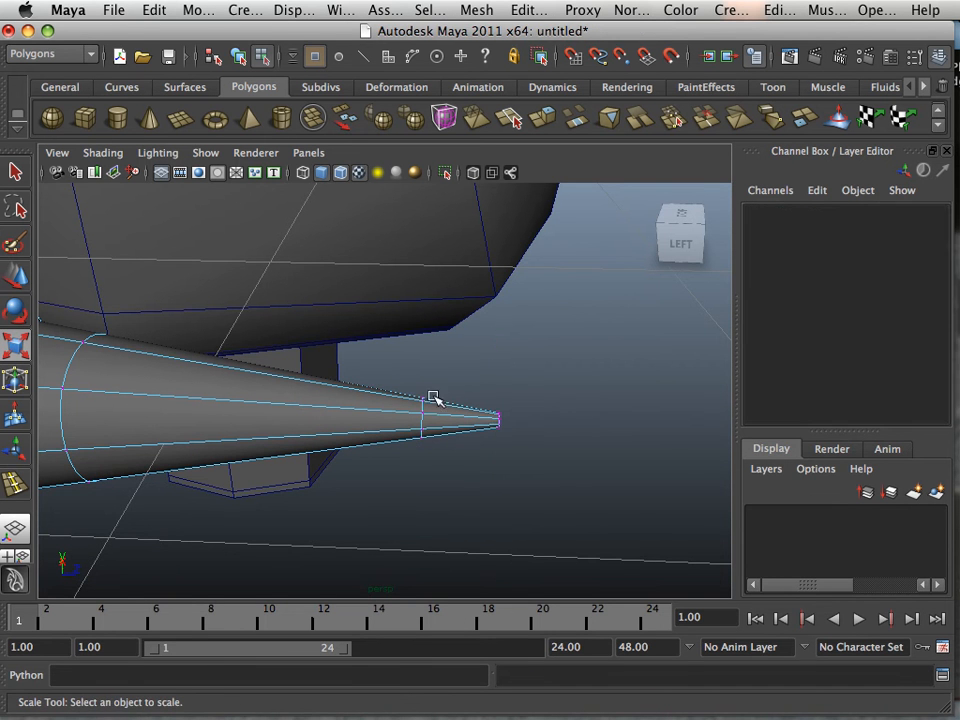
{"action": "key", "text": "z"}
Step: Insert an edge loop around the shell's nose, roughly two-thirds of the way towards the tip, in unsmoothed display
{"action": "left_click_drag", "start_coordinate": [476, 415], "coordinate": [437, 437], "text": "alt"}
{"action": "right_click_drag", "start_coordinate": [437, 346], "coordinate": [416, 311]}
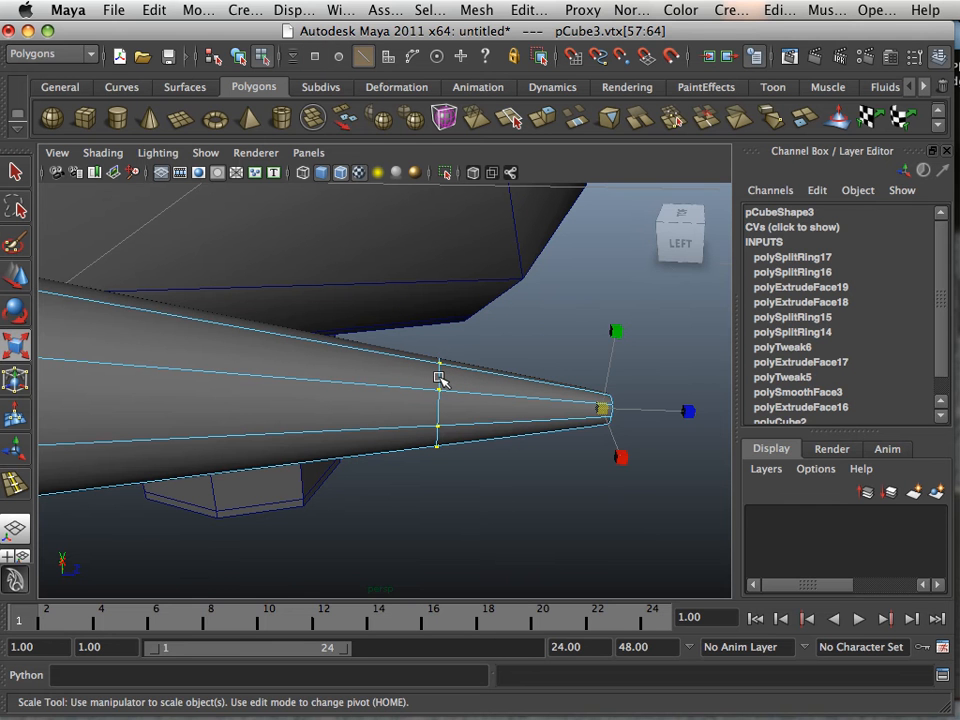
{"action": "left_click", "coordinate": [439, 379]}
{"action": "left_click", "coordinate": [437, 389]}
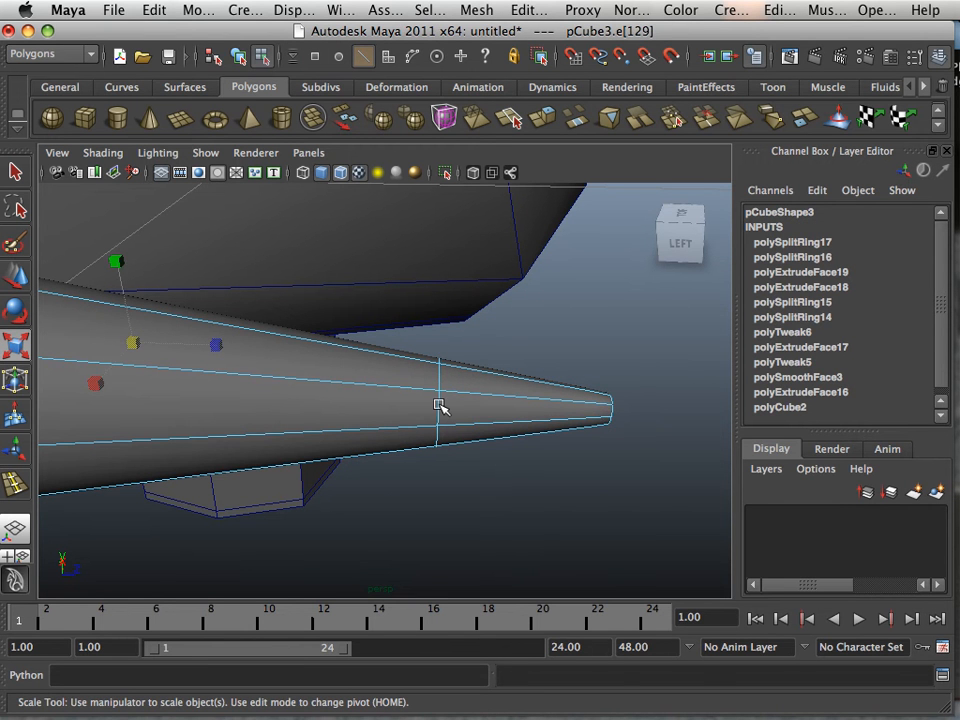
{"action": "key", "text": "1"}
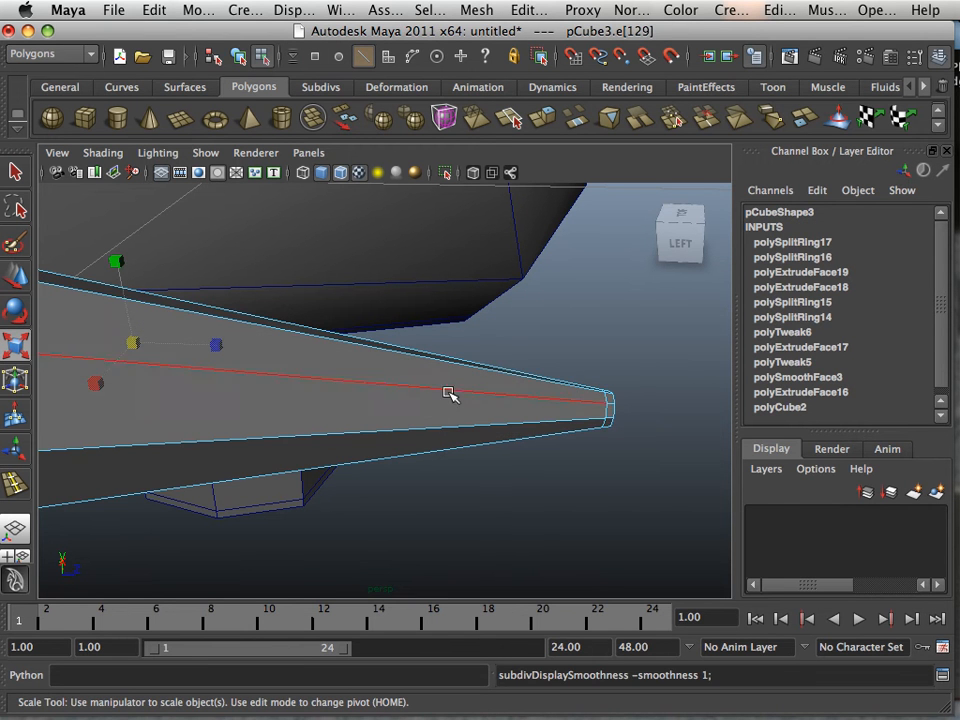
{"action": "left_click", "coordinate": [529, 10]}
{"action": "left_click", "coordinate": [580, 165]}
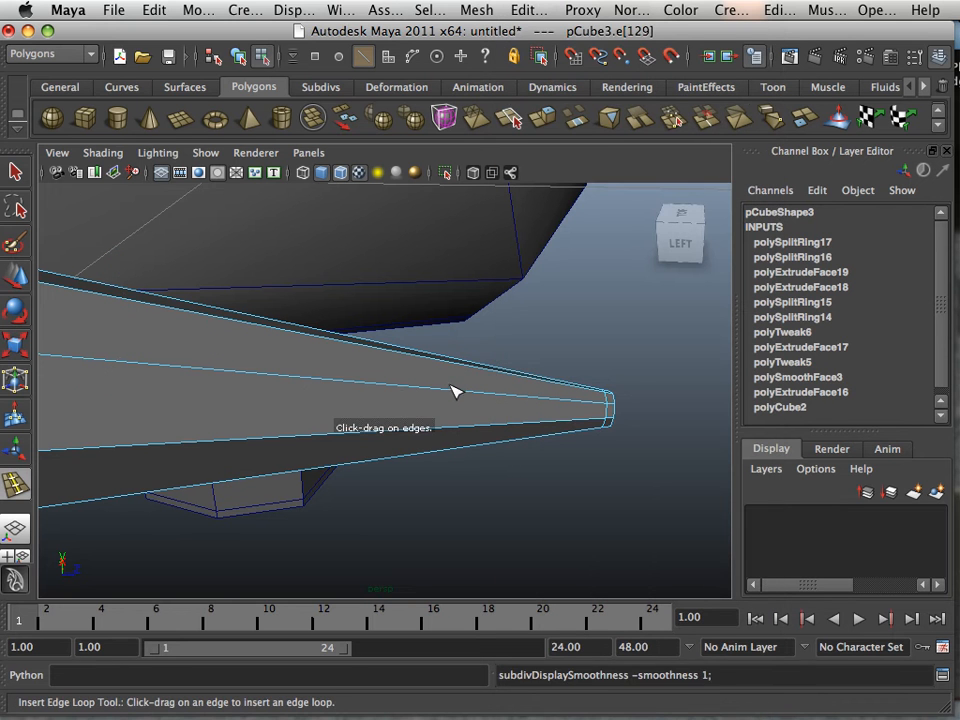
{"action": "left_click_drag", "start_coordinate": [453, 391], "coordinate": [453, 393]}
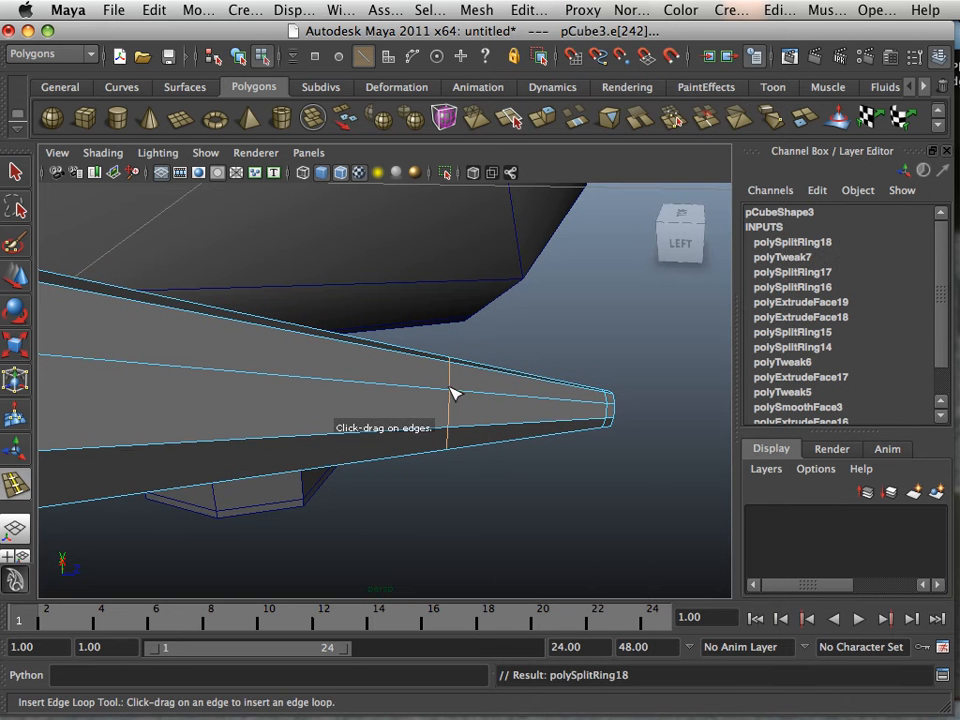
Step: Scale the new nose edge loop up in smooth preview to give the nose a rounded, bullet-like profile, and clear the selection
{"action": "left_click", "coordinate": [24, 346]}
{"action": "left_click_drag", "start_coordinate": [448, 405], "coordinate": [472, 413]}
{"action": "right_click_drag", "start_coordinate": [470, 410], "coordinate": [372, 394], "text": "alt"}
{"action": "middle_click_drag", "start_coordinate": [372, 394], "coordinate": [394, 392], "text": "alt"}
{"action": "left_click_drag", "start_coordinate": [437, 394], "coordinate": [449, 399]}
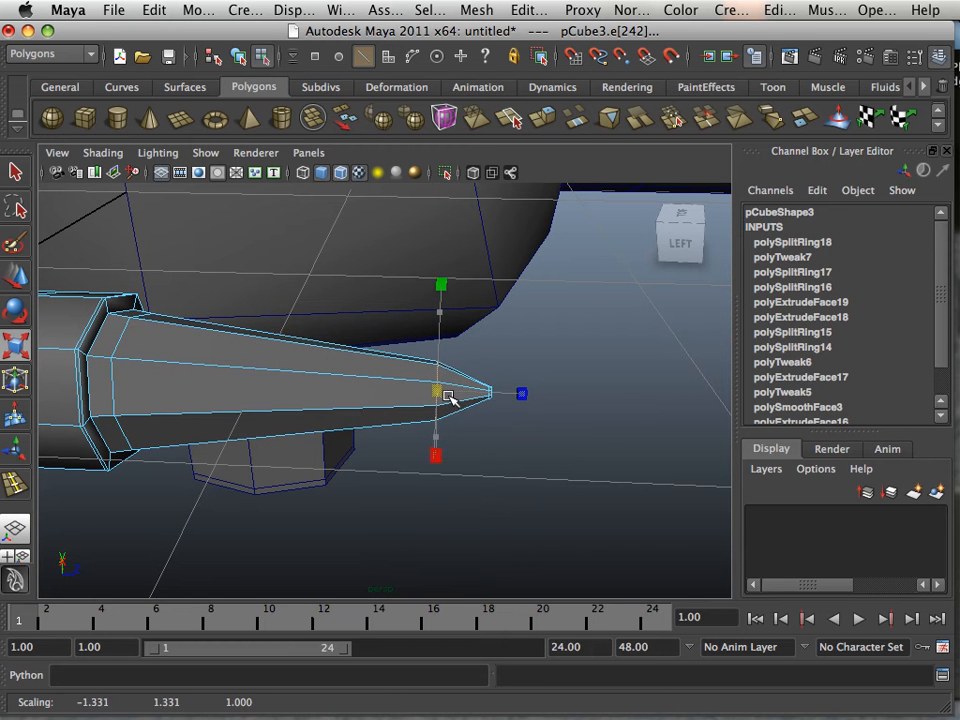
{"action": "key", "text": "3"}
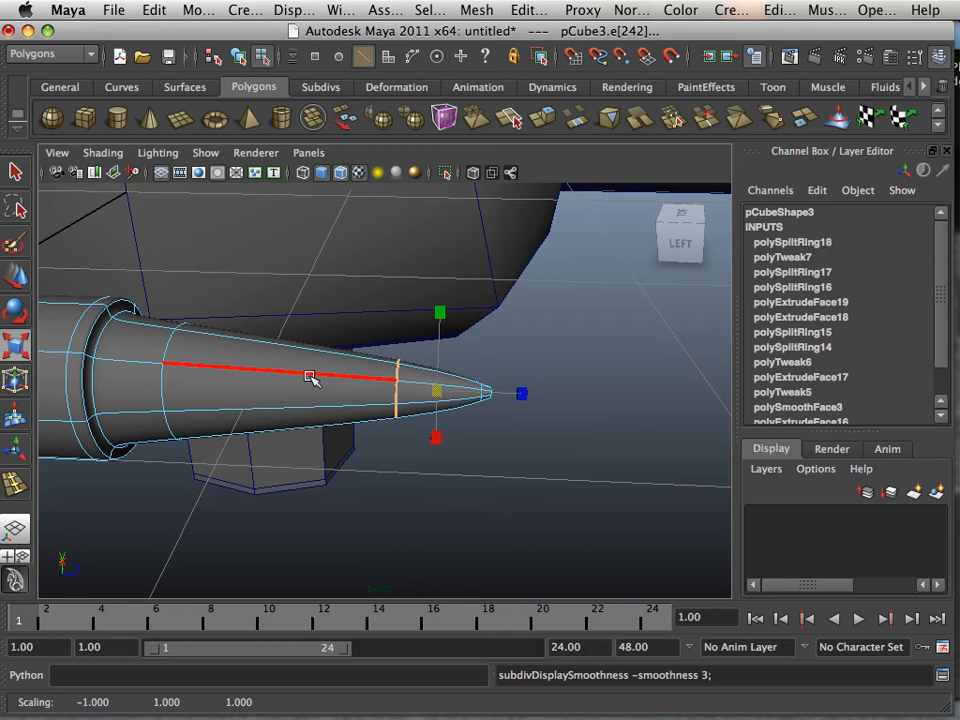
{"action": "left_click_drag", "start_coordinate": [440, 396], "coordinate": [471, 404]}
{"action": "left_click", "coordinate": [409, 446]}
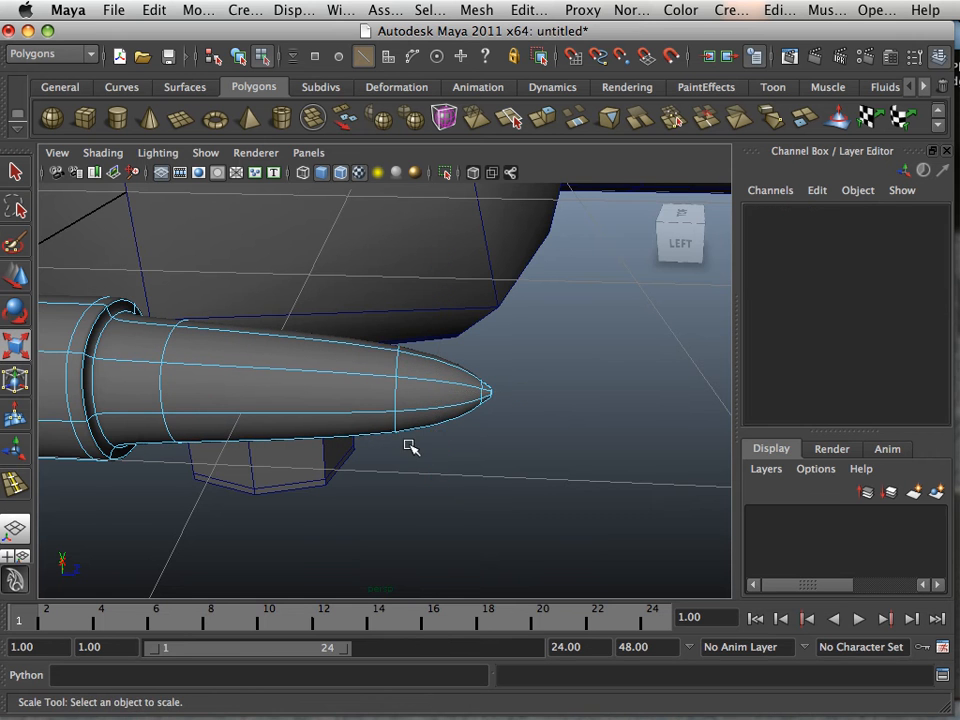
Step: Return to object mode, duplicate the shell and move the copy beside the original to X -4.153
{"action": "scroll", "coordinate": [400, 440], "scroll_direction": "down", "scroll_amount": 8}
{"action": "left_click_drag", "start_coordinate": [369, 429], "coordinate": [236, 462], "text": "alt"}
{"action": "middle_click_drag", "start_coordinate": [236, 425], "coordinate": [379, 445], "text": "alt"}
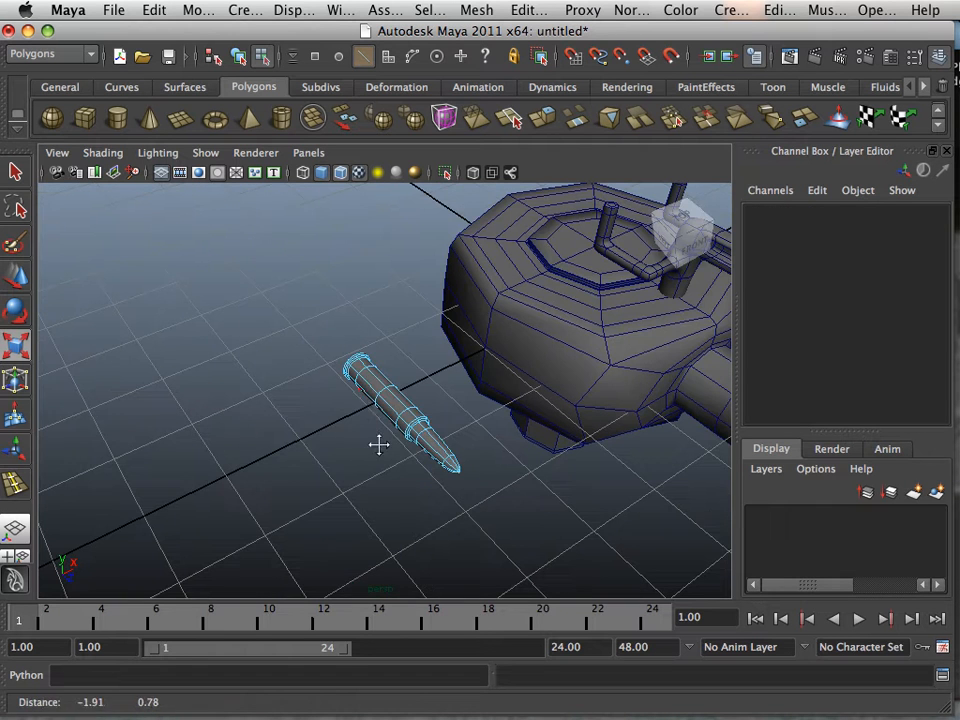
{"action": "right_click_drag", "start_coordinate": [376, 398], "coordinate": [454, 321]}
{"action": "left_click", "coordinate": [392, 386]}
{"action": "scroll", "coordinate": [392, 383], "scroll_direction": "up", "scroll_amount": 3}
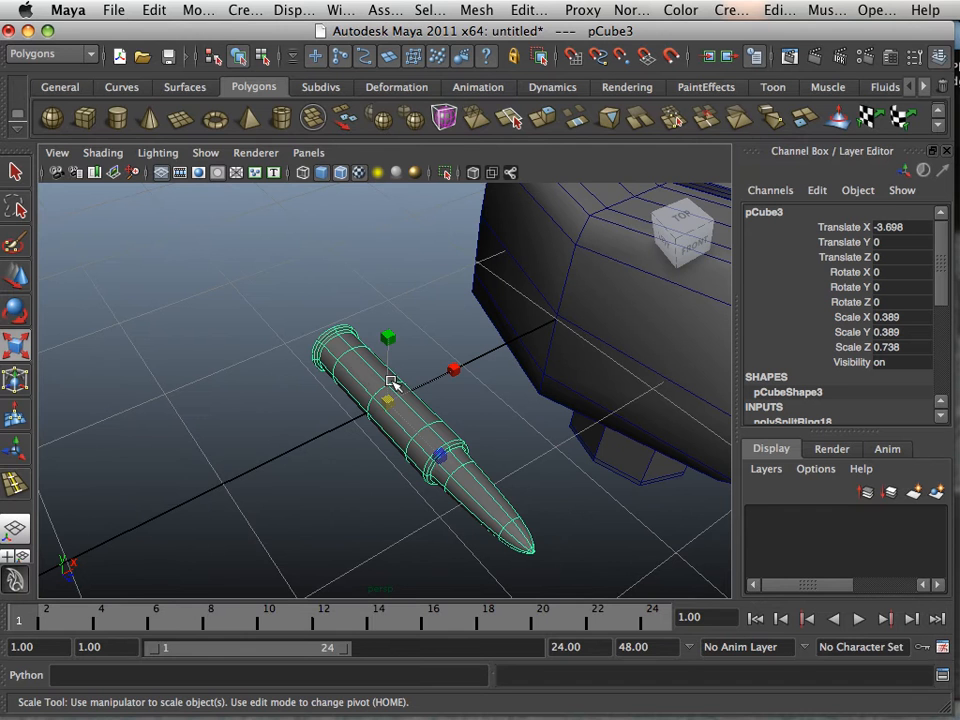
{"action": "left_click", "coordinate": [16, 277]}
{"action": "scroll", "coordinate": [271, 355], "scroll_direction": "up", "scroll_amount": 2}
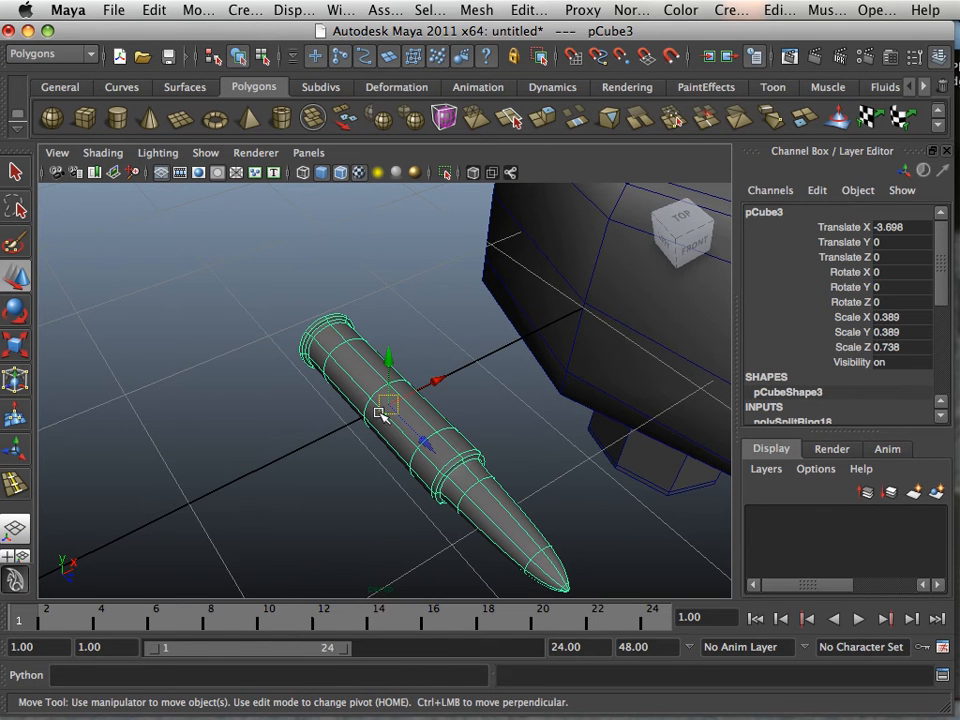
{"action": "left_click_drag", "start_coordinate": [440, 383], "coordinate": [378, 406]}
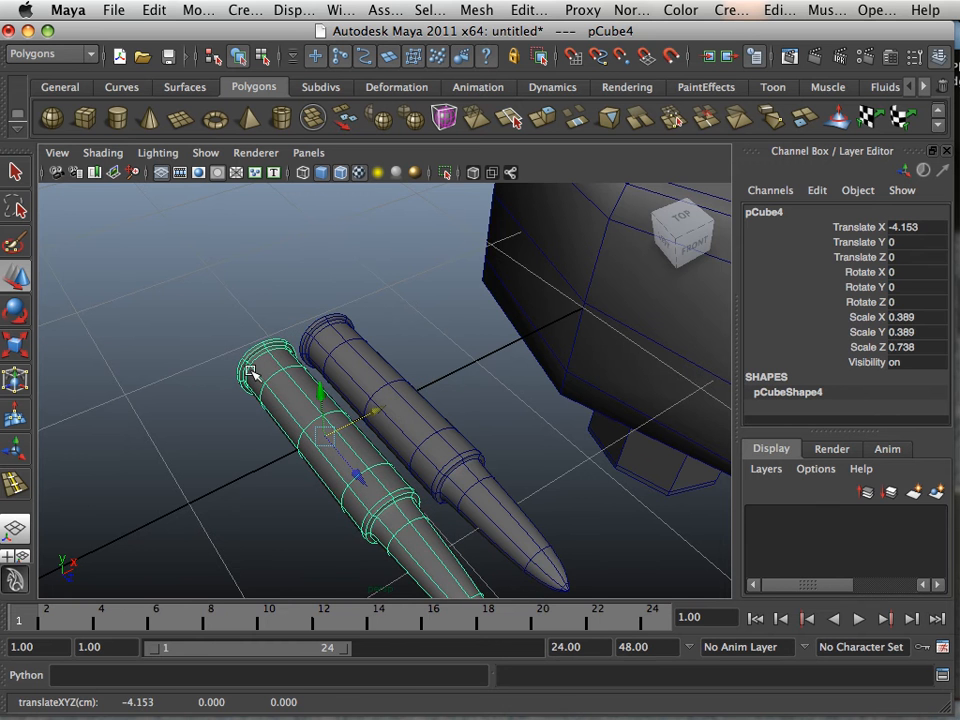
Step: Create a polygon cube and move it over to the two shells at X -3.863
{"action": "scroll", "coordinate": [270, 376], "scroll_direction": "up", "scroll_amount": 4}
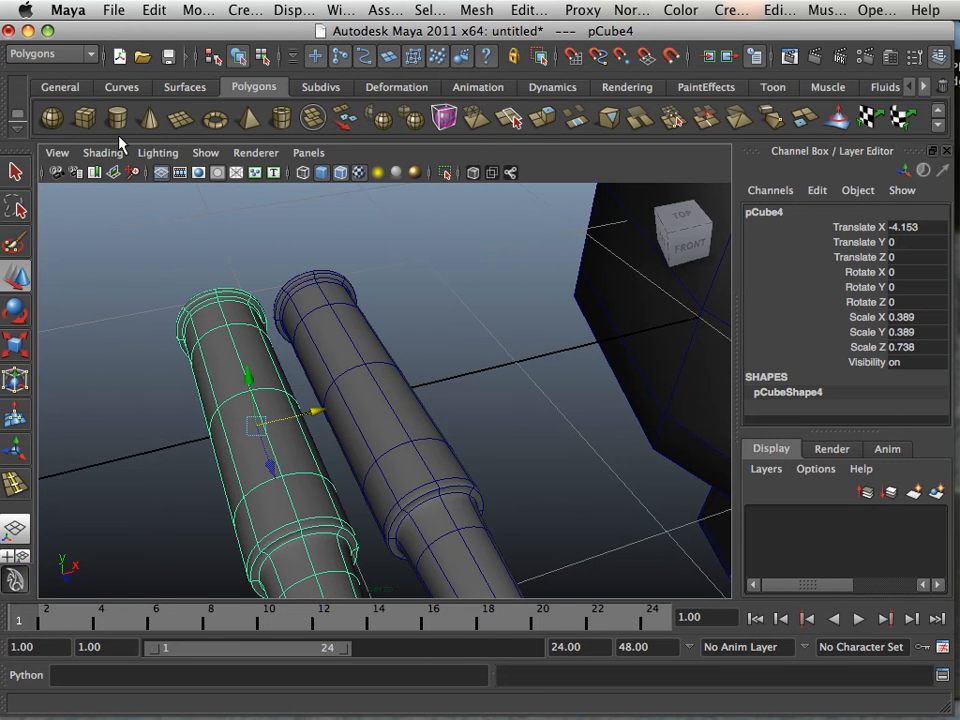
{"action": "left_click", "coordinate": [90, 122]}
{"action": "left_click_drag", "start_coordinate": [246, 343], "coordinate": [229, 285], "text": "alt"}
{"action": "right_click_drag", "start_coordinate": [229, 285], "coordinate": [197, 336], "text": "alt"}
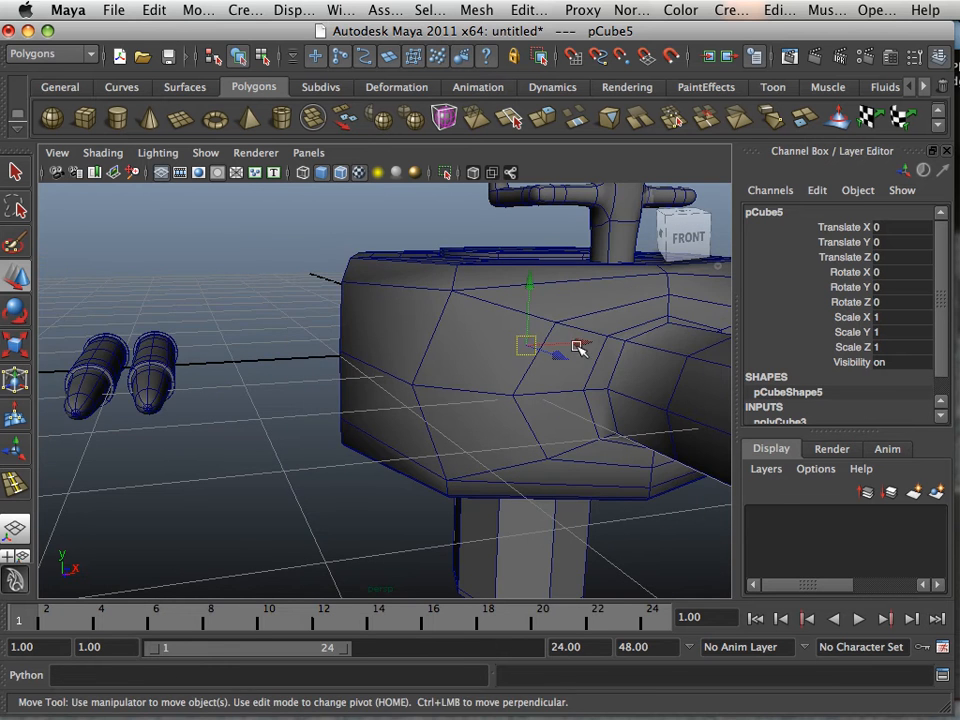
{"action": "left_click_drag", "start_coordinate": [448, 343], "coordinate": [213, 352]}
{"action": "key", "text": "f"}
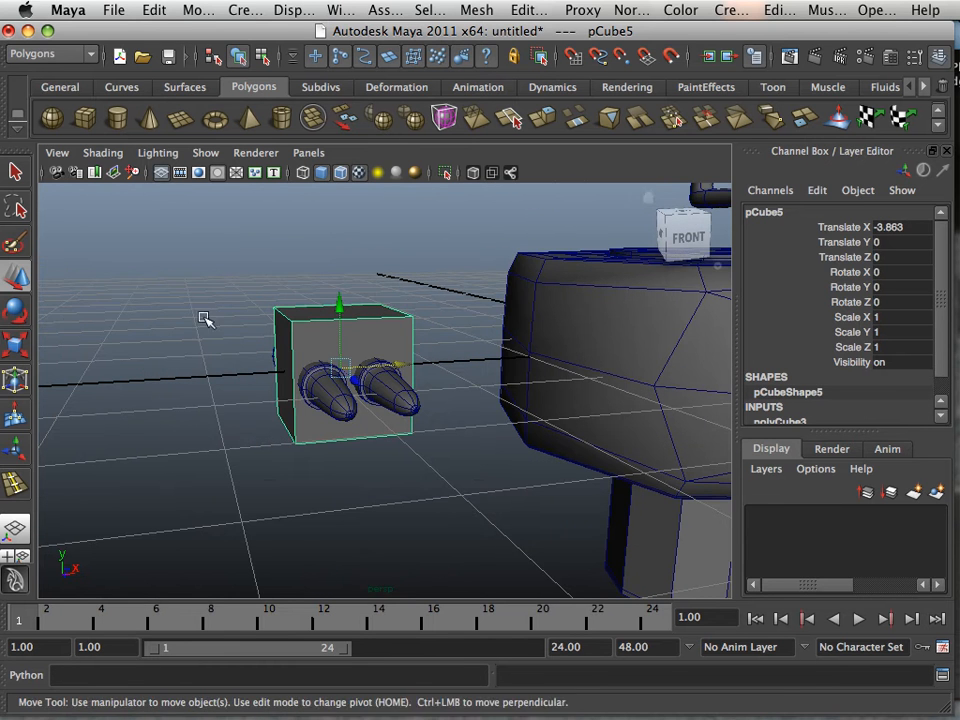
Step: Scale the cube down to 0.217 and flatten its height to 0.068 to make a small link block
{"action": "key", "text": "r"}
{"action": "left_click_drag", "start_coordinate": [340, 370], "coordinate": [277, 360]}
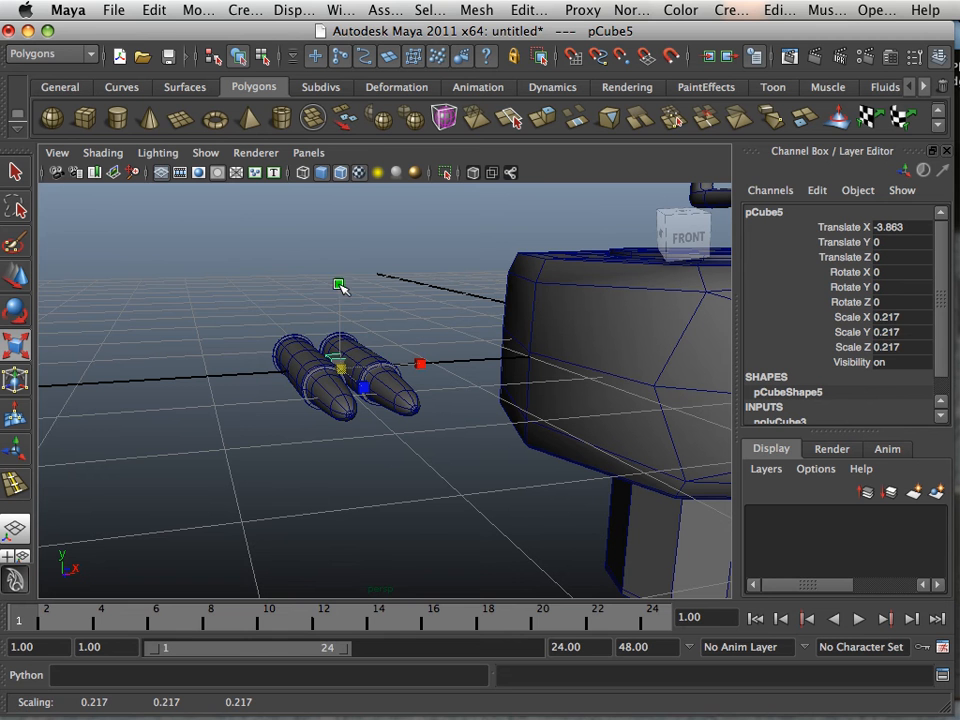
{"action": "left_click", "coordinate": [17, 278]}
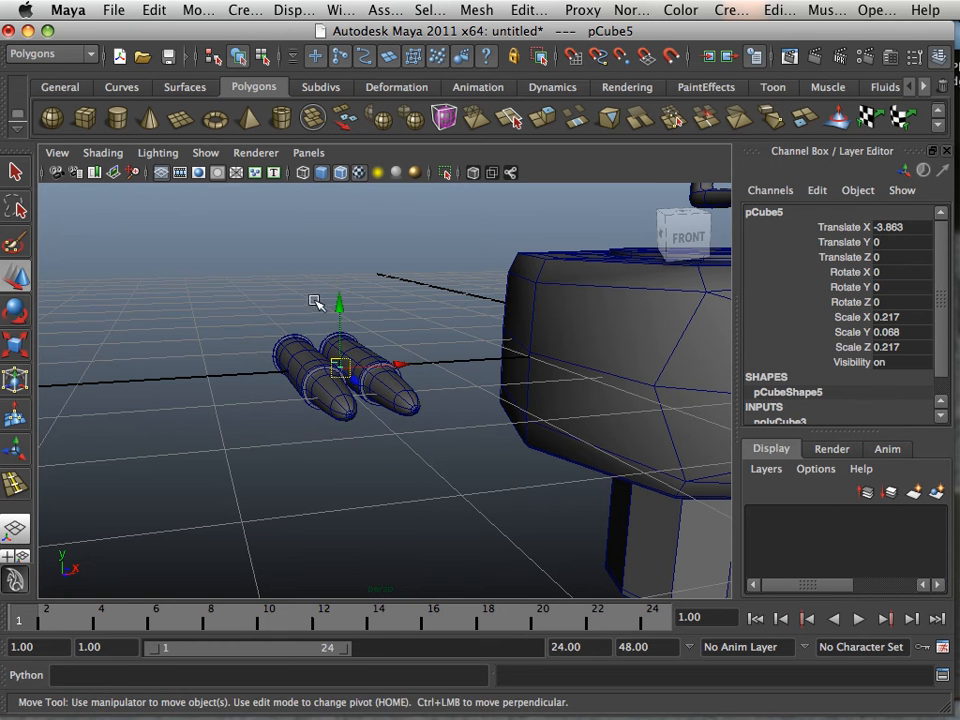
Step: Place the link block across the top of both shells near the rear rims, at X -3.979, Y 0.185, Z -0.456
{"action": "left_click", "coordinate": [338, 301]}
{"action": "left_click_drag", "start_coordinate": [289, 305], "coordinate": [418, 392], "text": "alt"}
{"action": "right_click_drag", "start_coordinate": [418, 392], "coordinate": [537, 472], "text": "alt"}
{"action": "middle_click_drag", "start_coordinate": [451, 429], "coordinate": [355, 388]}
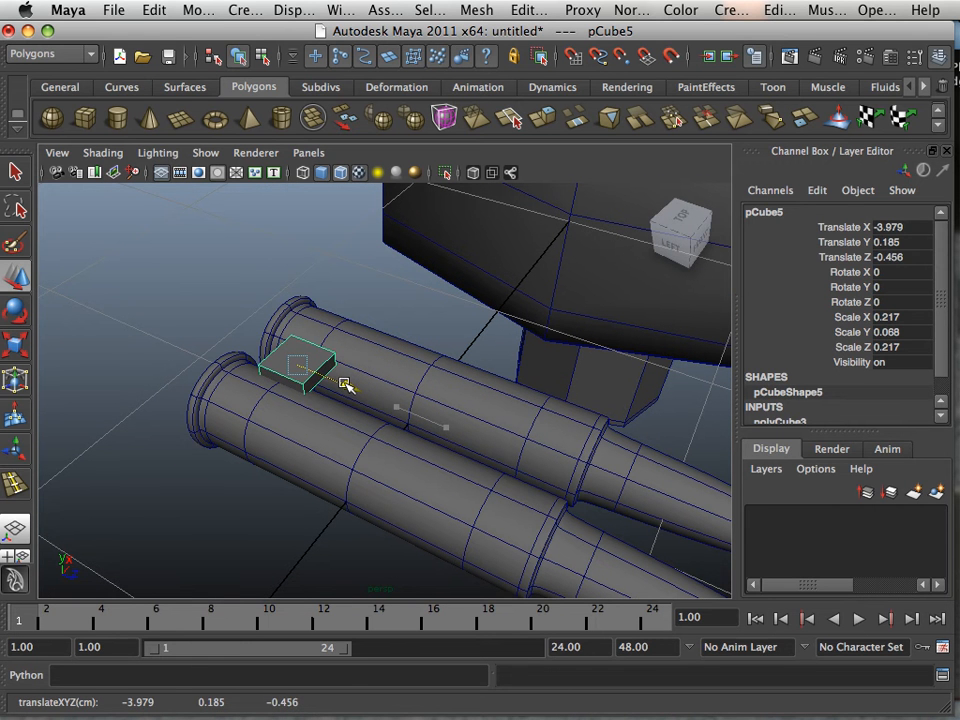
Step: Duplicate the link block forward to Z 0.463, and duplicate both blocks down to the shells' underside at Y -0.187
{"action": "key", "text": "ctrl+d"}
{"action": "middle_click_drag", "start_coordinate": [343, 386], "coordinate": [568, 492]}
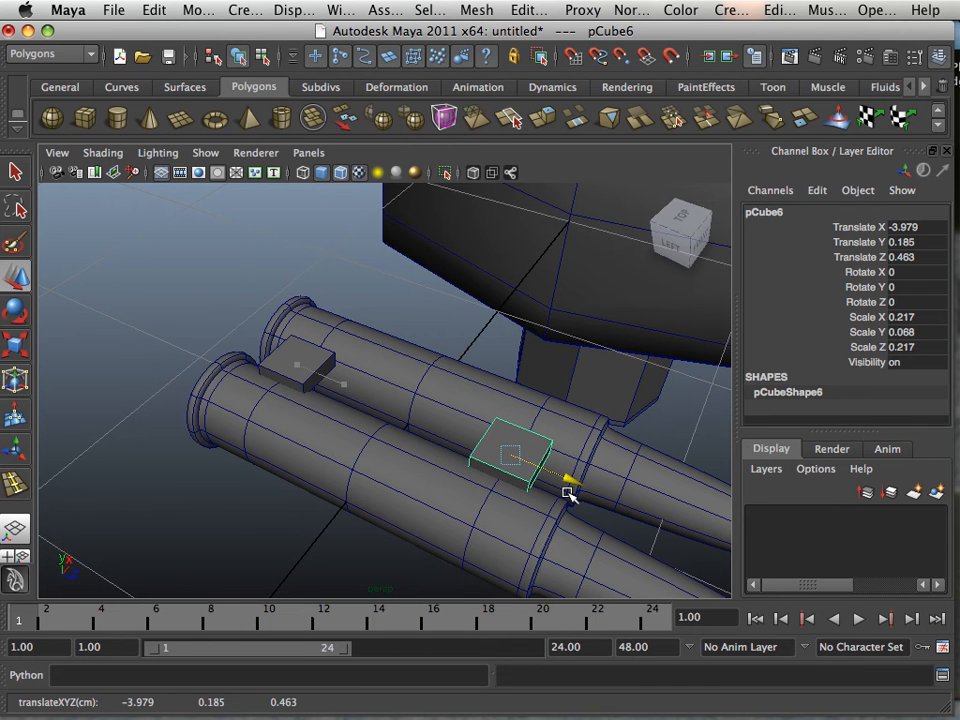
{"action": "left_click_drag", "start_coordinate": [390, 440], "coordinate": [287, 396], "text": "alt"}
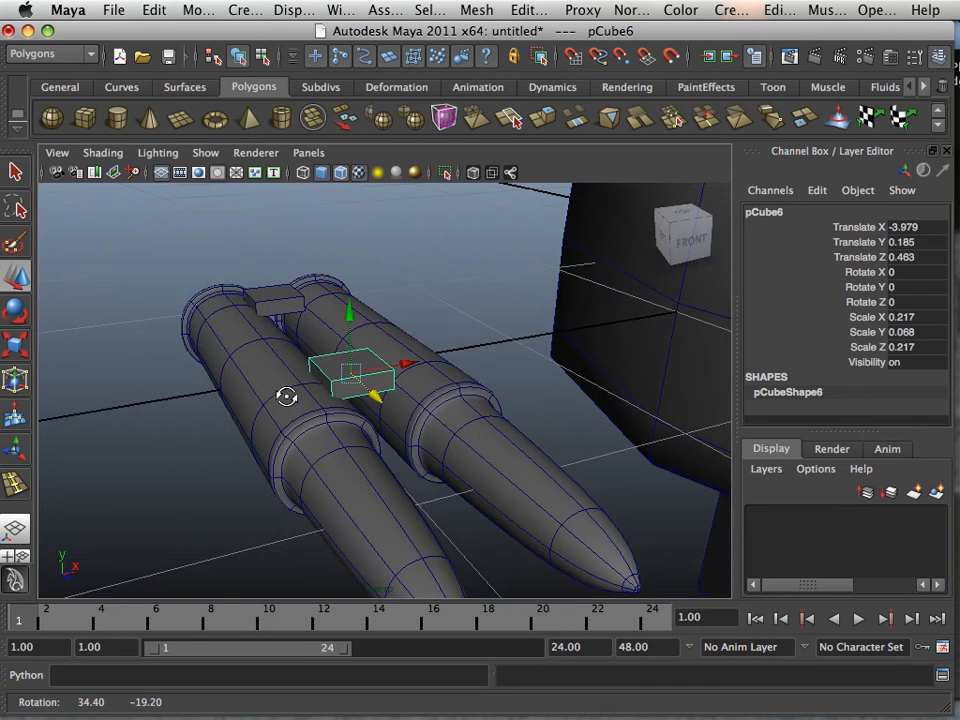
{"action": "left_click", "coordinate": [291, 310]}
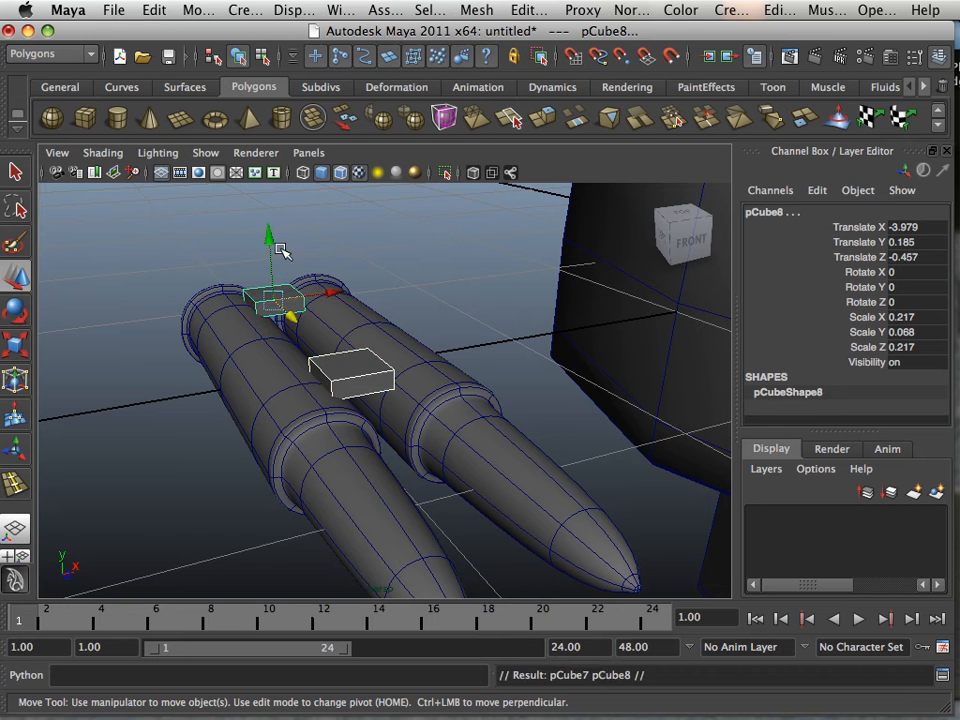
{"action": "left_click_drag", "start_coordinate": [269, 239], "coordinate": [277, 318]}
{"action": "left_click_drag", "start_coordinate": [277, 318], "coordinate": [381, 360], "text": "alt"}
Step: Delete the original shell on the side nearer the turret
{"action": "left_click", "coordinate": [285, 298]}
{"action": "left_click", "coordinate": [380, 352]}
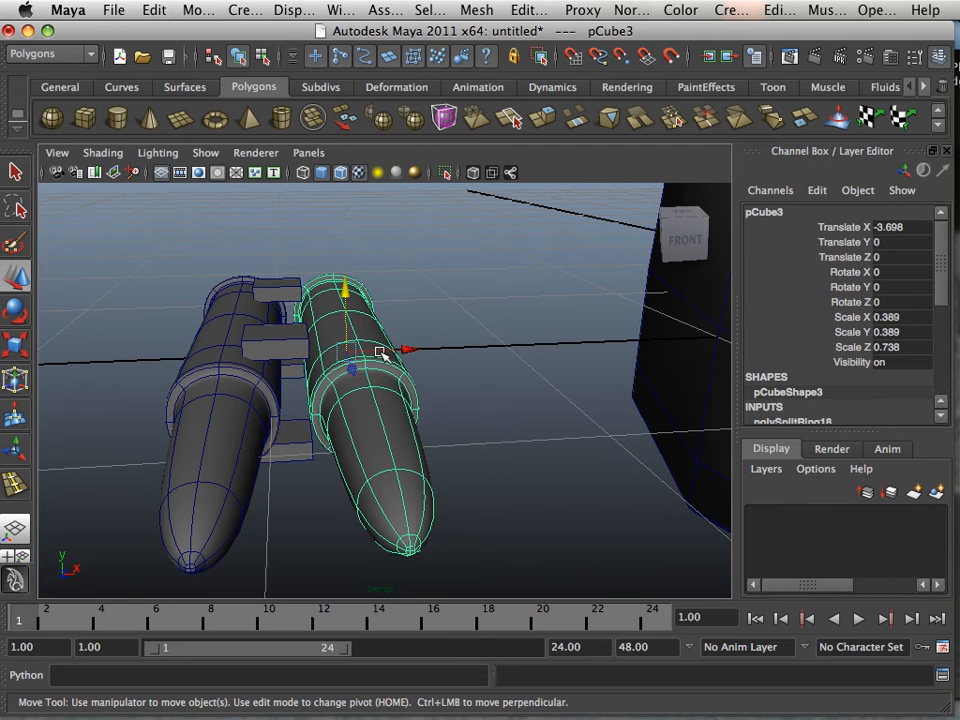
{"action": "key", "text": "Delete"}
Step: Try combining the remaining shell and its four link blocks into one mesh, and undo the combine
{"action": "left_click_drag", "start_coordinate": [288, 352], "coordinate": [255, 354], "text": "alt"}
{"action": "left_click", "coordinate": [255, 358]}
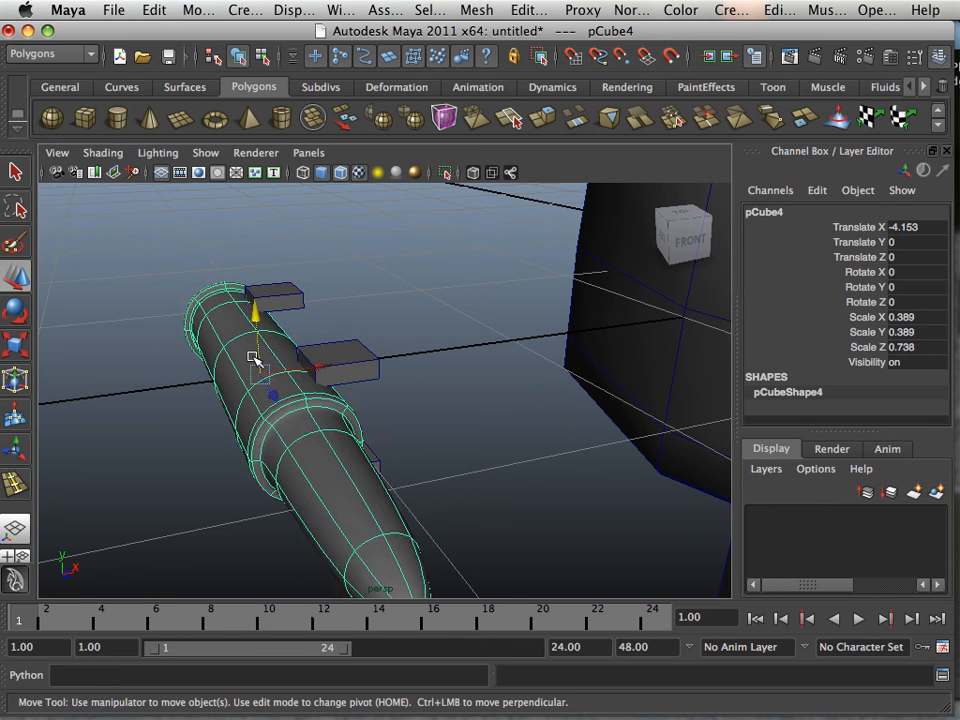
{"action": "left_click", "coordinate": [339, 360]}
{"action": "left_click_drag", "start_coordinate": [393, 392], "coordinate": [313, 388], "text": "alt"}
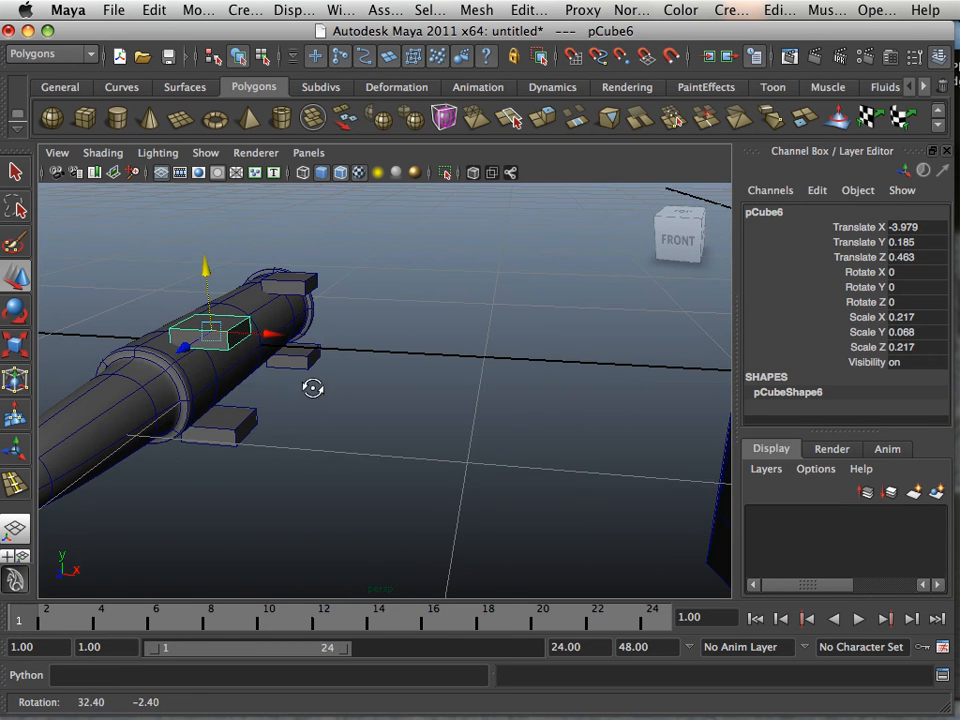
{"action": "left_click_drag", "start_coordinate": [214, 362], "coordinate": [283, 380], "text": "alt"}
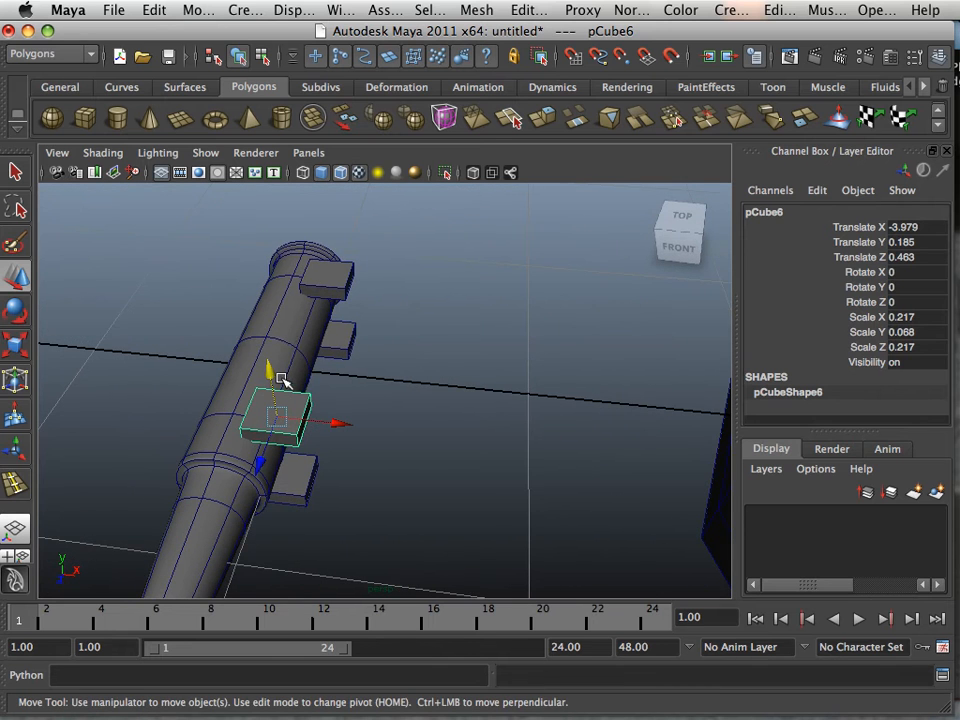
{"action": "left_click_drag", "start_coordinate": [386, 590], "coordinate": [386, 590]}
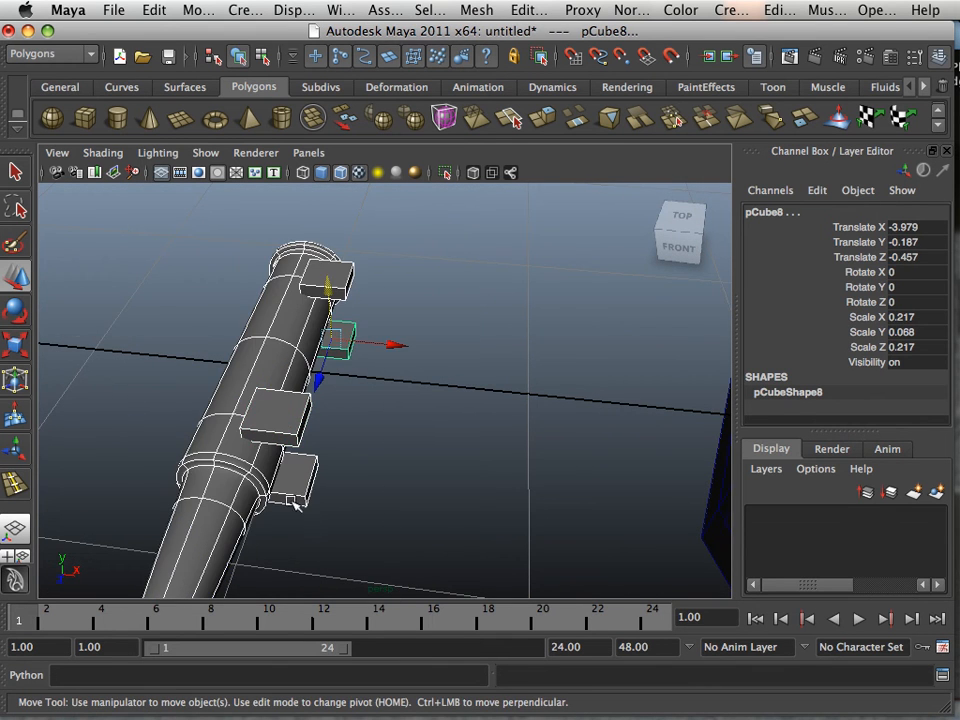
{"action": "left_click_drag", "start_coordinate": [295, 500], "coordinate": [309, 439], "text": "alt"}
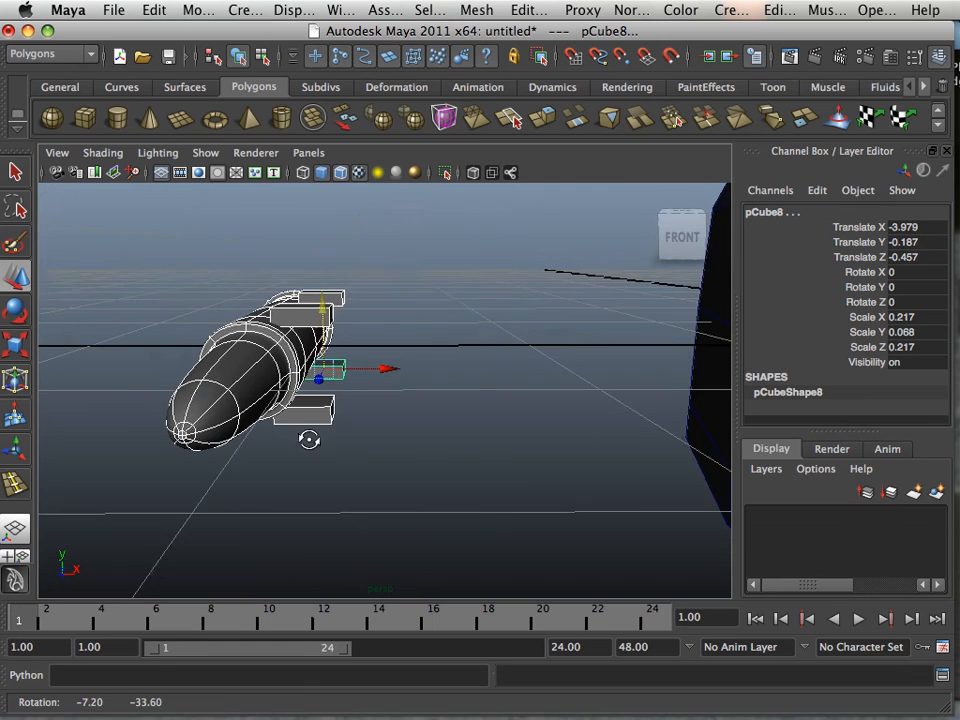
{"action": "left_click", "coordinate": [476, 10]}
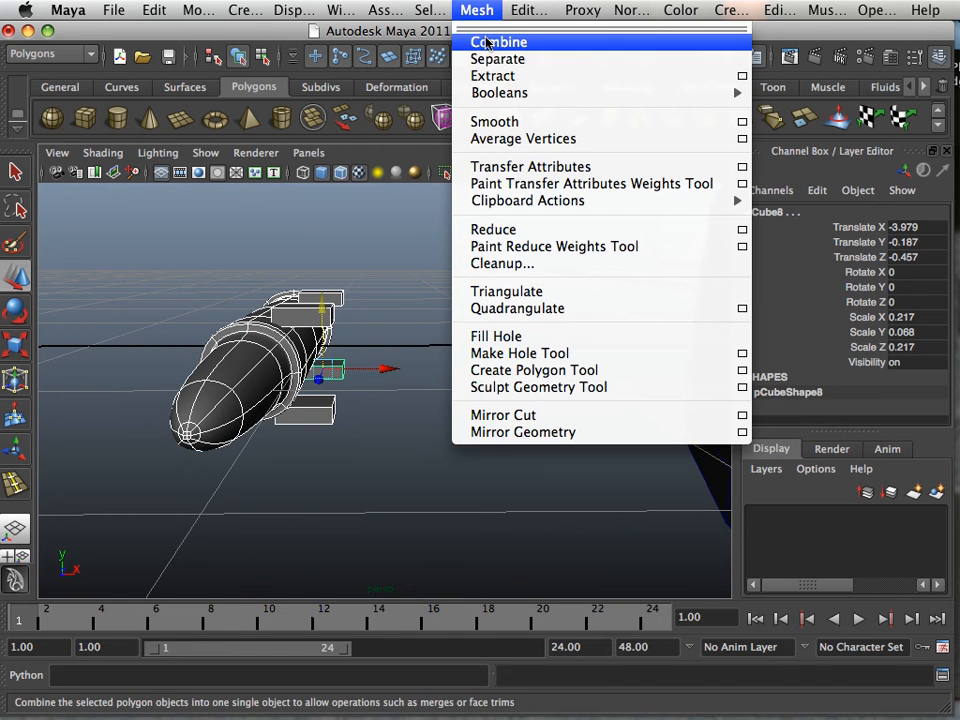
{"action": "left_click", "coordinate": [486, 42]}
{"action": "left_click", "coordinate": [370, 448]}
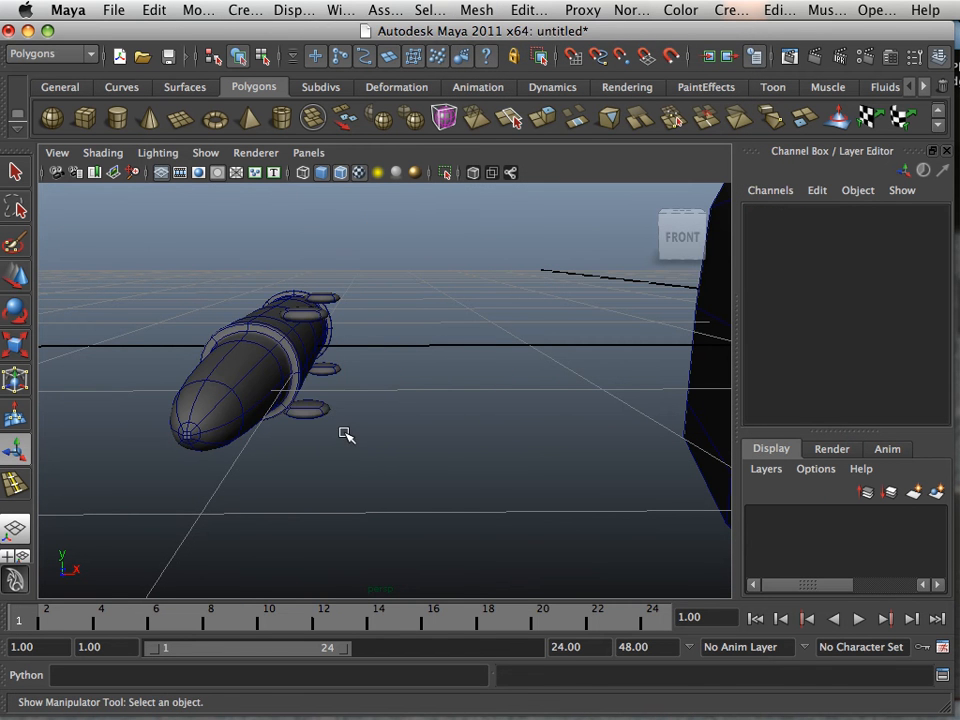
{"action": "key", "text": "z"}
{"action": "key", "text": "z"}
Step: Insert edge loops close to both side ends of the upper rear link block
{"action": "right_click_drag", "start_coordinate": [343, 425], "coordinate": [423, 450], "text": "alt"}
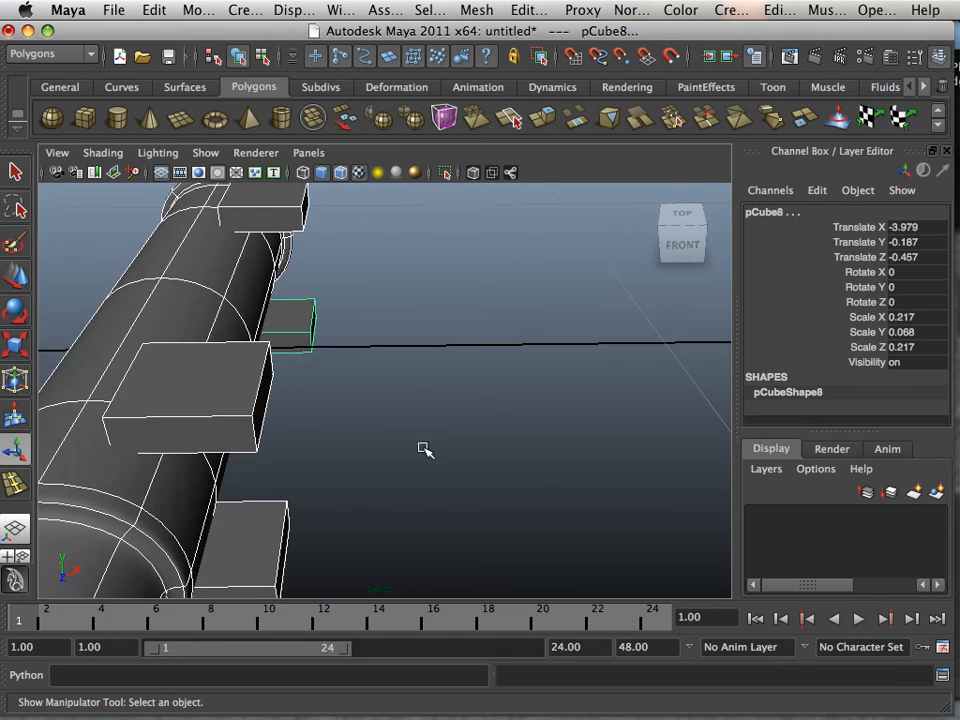
{"action": "middle_click_drag", "start_coordinate": [421, 447], "coordinate": [500, 472], "text": "alt"}
{"action": "left_click", "coordinate": [489, 11]}
{"action": "mouse_move", "coordinate": [541, 12]}
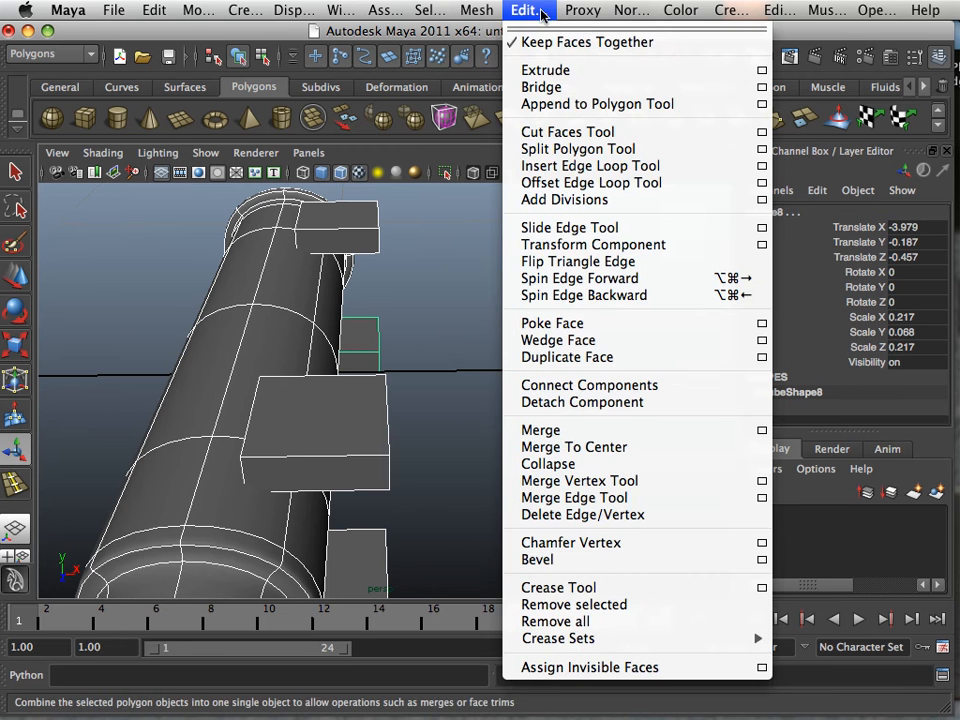
{"action": "left_click", "coordinate": [568, 166]}
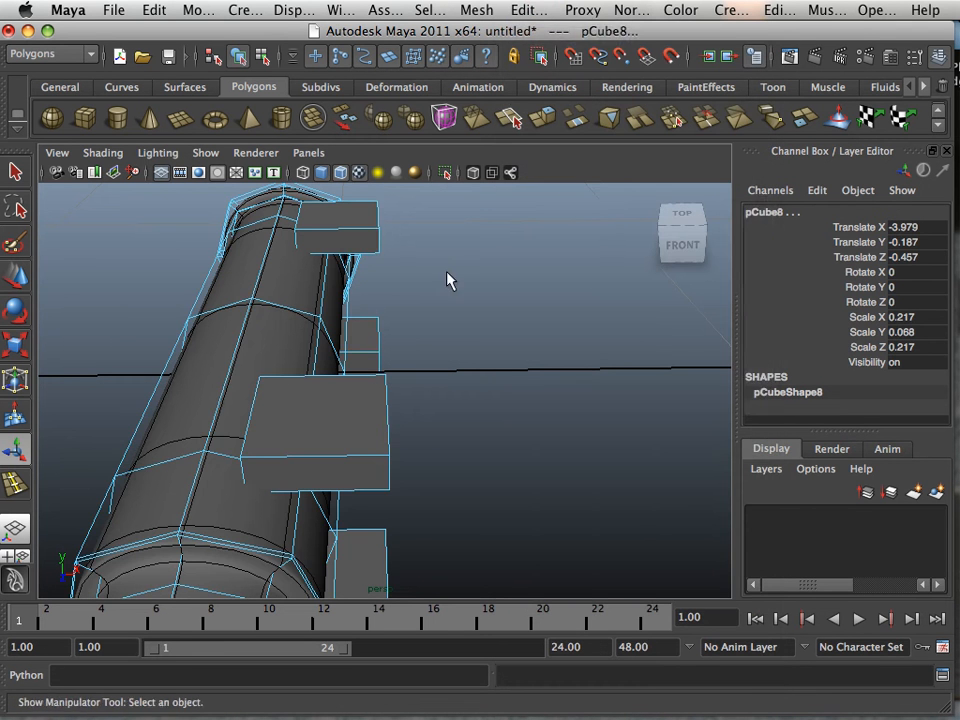
{"action": "left_click_drag", "start_coordinate": [374, 229], "coordinate": [376, 233]}
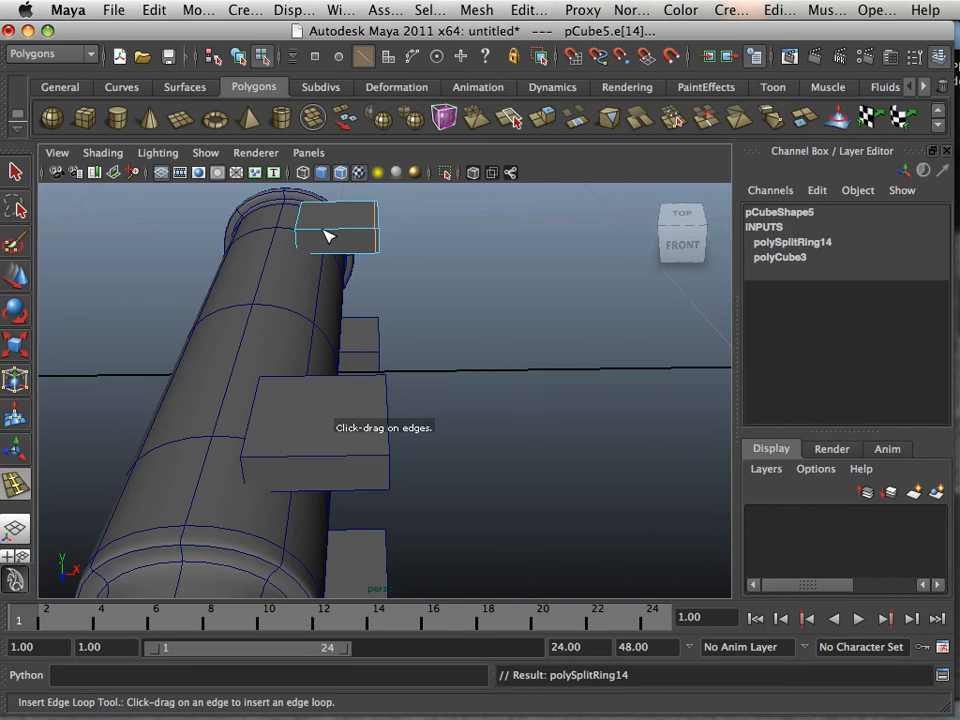
{"action": "left_click_drag", "start_coordinate": [304, 228], "coordinate": [300, 228]}
Step: Insert edge loops close to the front, rear and bottom edges of the upper rear link block
{"action": "left_click_drag", "start_coordinate": [500, 260], "coordinate": [395, 375], "text": "alt"}
{"action": "right_click_drag", "start_coordinate": [395, 375], "coordinate": [414, 384], "text": "alt"}
{"action": "left_click_drag", "start_coordinate": [414, 384], "coordinate": [398, 372], "text": "alt"}
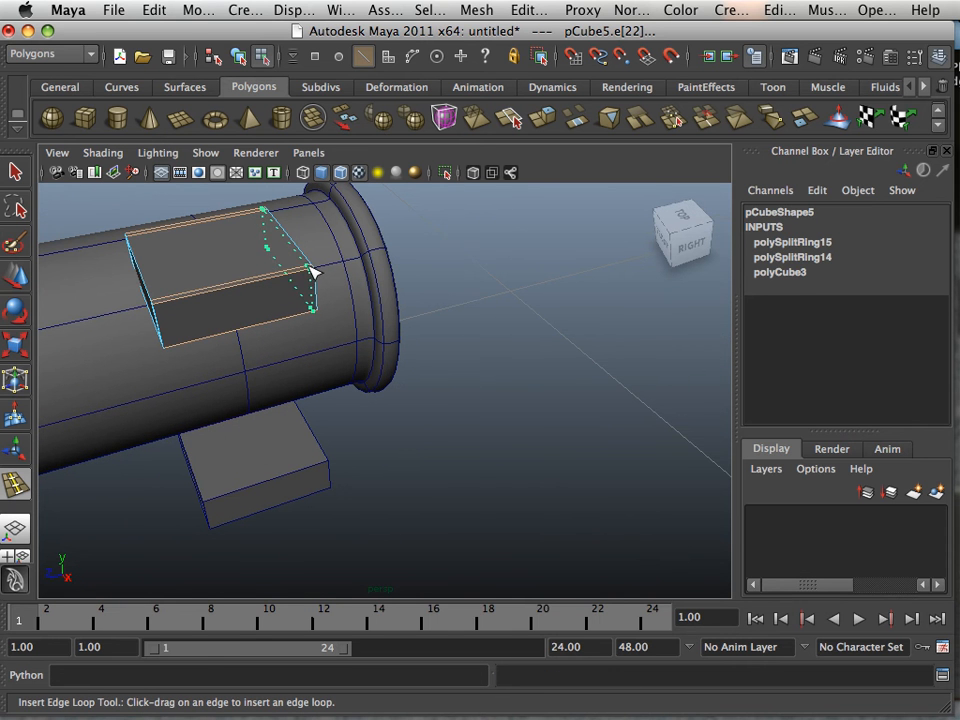
{"action": "left_click_drag", "start_coordinate": [166, 300], "coordinate": [160, 304]}
{"action": "left_click_drag", "start_coordinate": [160, 304], "coordinate": [336, 386], "text": "alt"}
{"action": "left_click", "coordinate": [172, 327]}
{"action": "mouse_move", "coordinate": [169, 336]}
{"action": "left_mouse_down", "text": "alt"}
{"action": "mouse_move", "coordinate": [131, 345]}
{"action": "mouse_move", "coordinate": [182, 345]}
{"action": "mouse_move", "coordinate": [166, 343]}
{"action": "left_mouse_up", "text": "alt"}
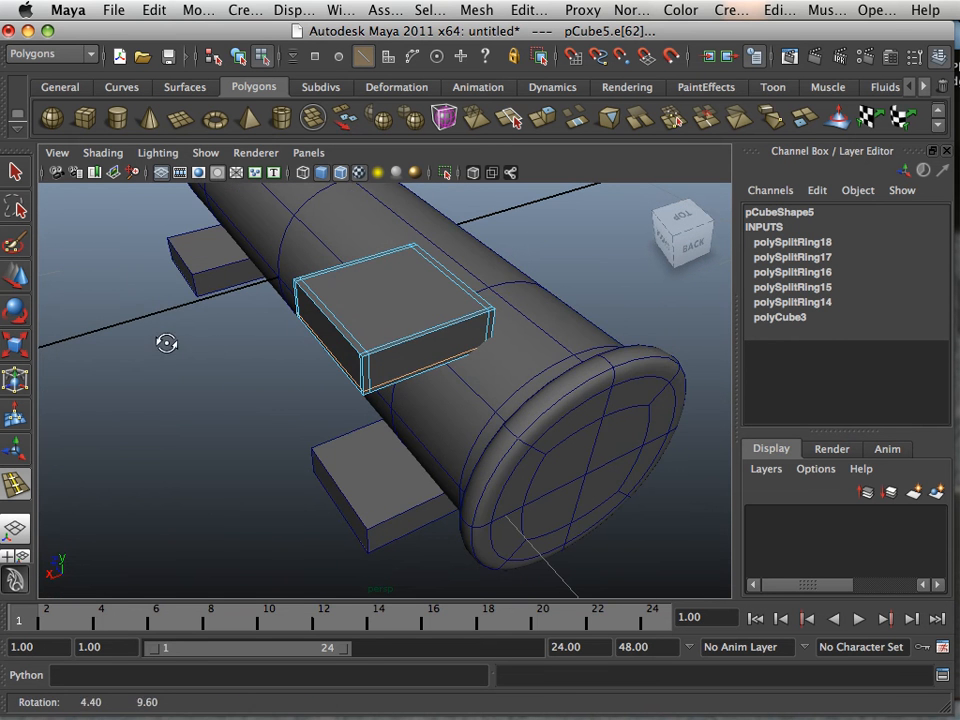
Step: Delete the three plain link blocks, keeping only the upper rear block with the inserted edge loops
{"action": "left_click", "coordinate": [16, 276]}
{"action": "right_click_drag", "start_coordinate": [331, 345], "coordinate": [380, 335]}
{"action": "key", "text": "Delete"}
{"action": "scroll", "coordinate": [273, 372], "scroll_direction": "down", "scroll_amount": 3}
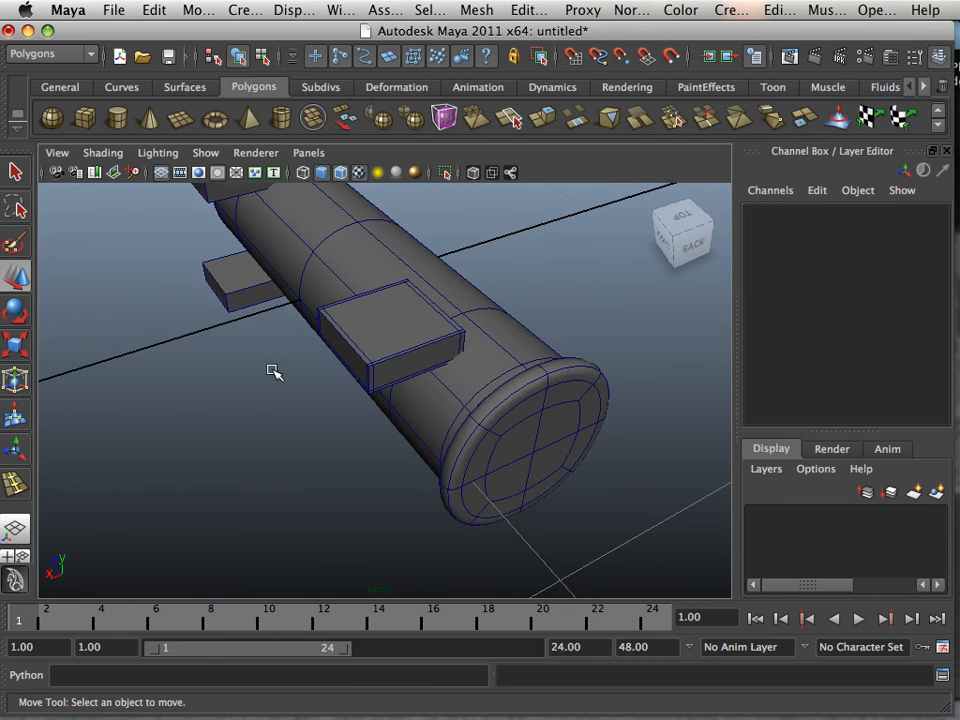
{"action": "scroll", "coordinate": [273, 372], "scroll_direction": "down", "scroll_amount": 2}
{"action": "left_click", "coordinate": [256, 237]}
{"action": "key", "text": "Delete"}
{"action": "left_click", "coordinate": [246, 298]}
{"action": "key", "text": "Delete"}
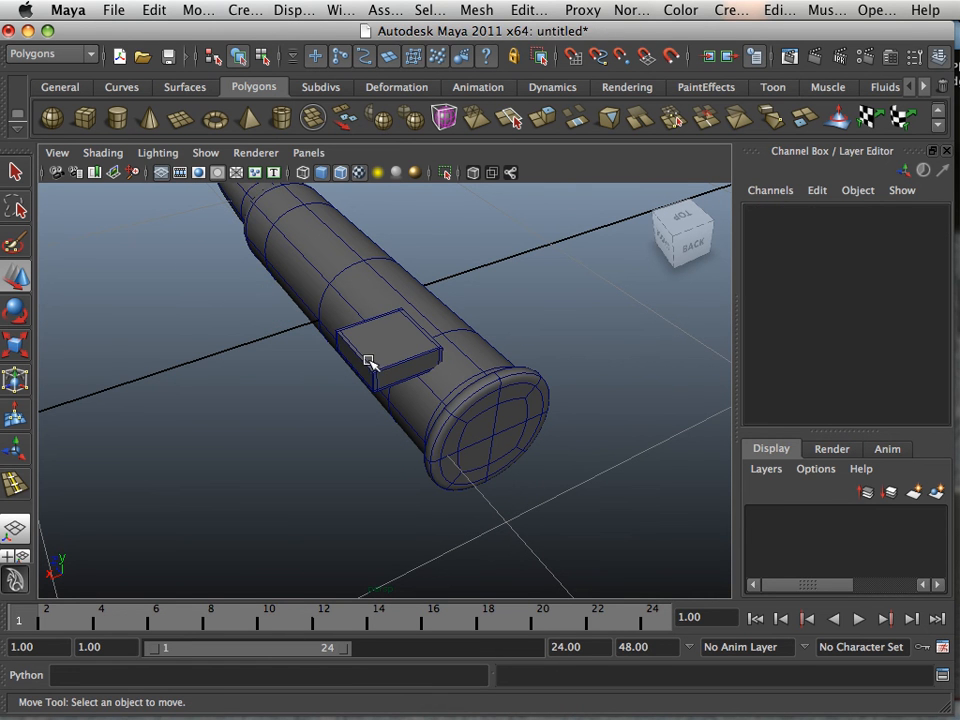
Step: Duplicate the upper rear link block and move the copy forward along the shell to the front link position
{"action": "left_click", "coordinate": [368, 362]}
{"action": "key", "text": "ctrl+d"}
{"action": "left_click_drag", "start_coordinate": [362, 366], "coordinate": [240, 205]}
Step: Duplicate both upper link blocks and lower the copies to the shell's underside, at about -0.177 in Y
{"action": "left_click", "coordinate": [368, 333], "text": "shift"}
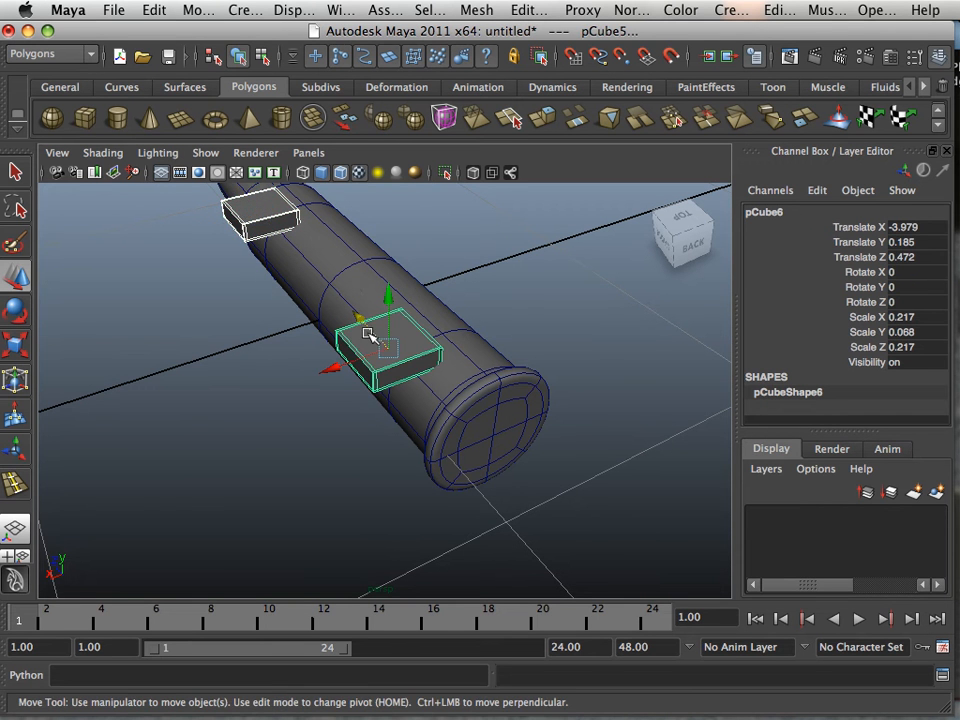
{"action": "key", "text": "ctrl+d"}
{"action": "left_click_drag", "start_coordinate": [388, 296], "coordinate": [388, 381]}
{"action": "left_click_drag", "start_coordinate": [241, 382], "coordinate": [440, 330], "text": "alt"}
{"action": "middle_click_drag", "start_coordinate": [298, 388], "coordinate": [311, 379], "text": "alt"}
{"action": "left_click_drag", "start_coordinate": [311, 379], "coordinate": [459, 339], "text": "alt"}
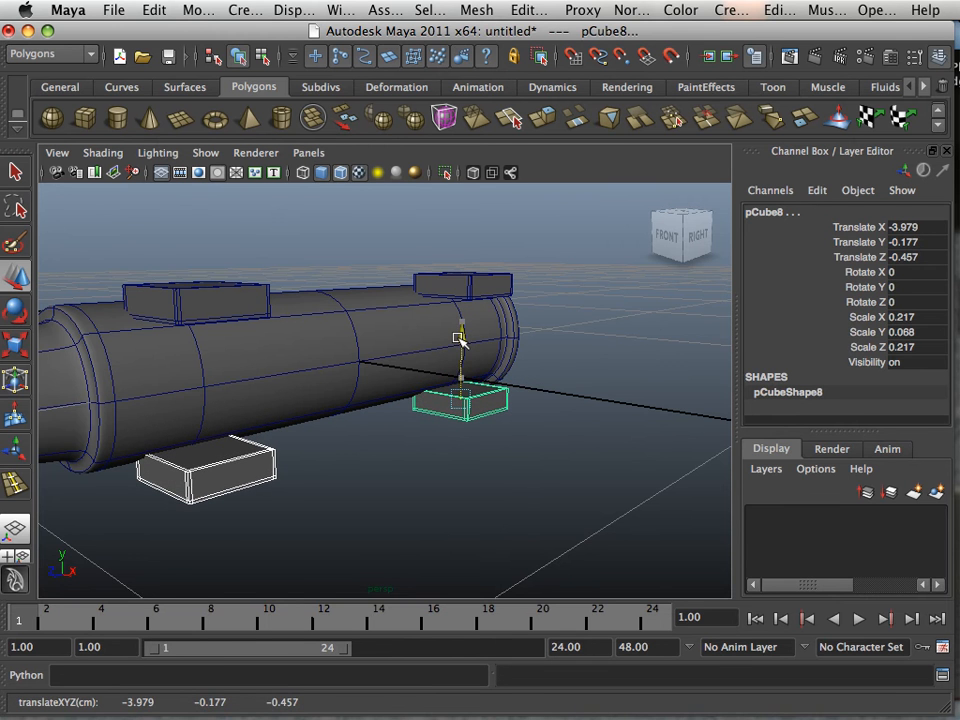
{"action": "right_click_drag", "start_coordinate": [312, 390], "coordinate": [272, 416], "text": "alt"}
{"action": "left_click_drag", "start_coordinate": [272, 416], "coordinate": [219, 401], "text": "alt"}
Step: Combine the shell and its four link blocks into one mesh
{"action": "left_click_drag", "start_coordinate": [232, 293], "coordinate": [290, 347]}
{"action": "left_click_drag", "start_coordinate": [452, 536], "coordinate": [453, 537]}
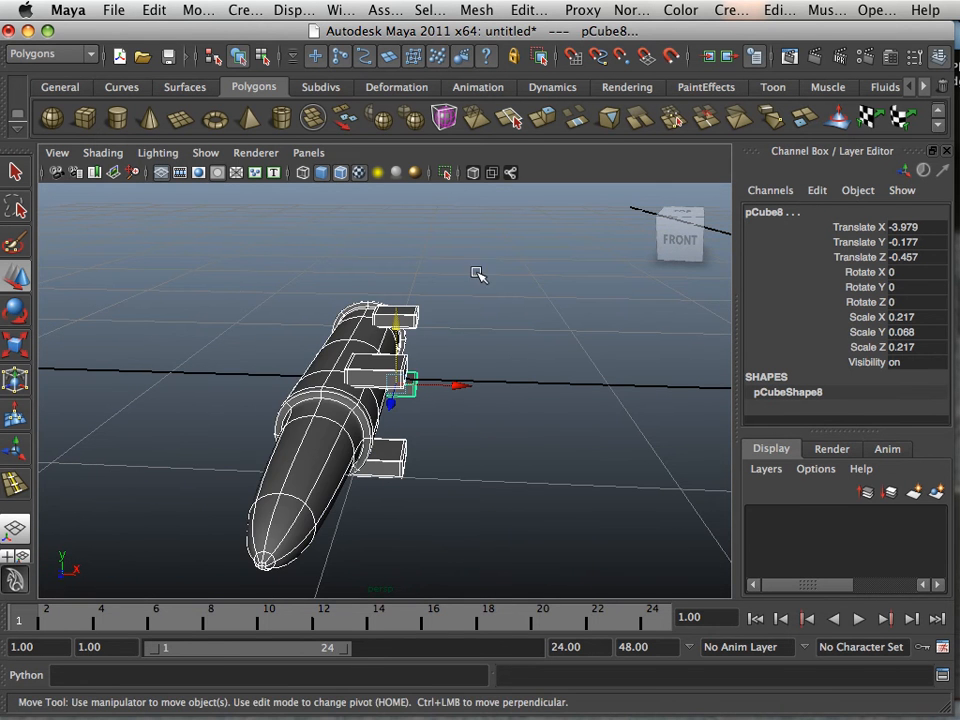
{"action": "left_click", "coordinate": [484, 10]}
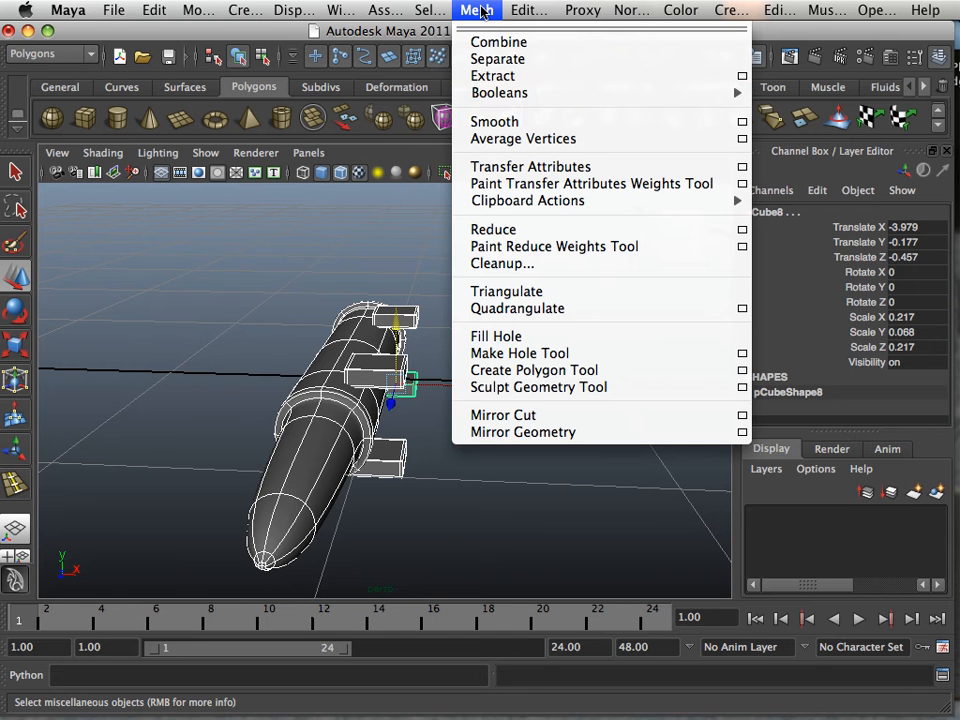
{"action": "left_click", "coordinate": [492, 45]}
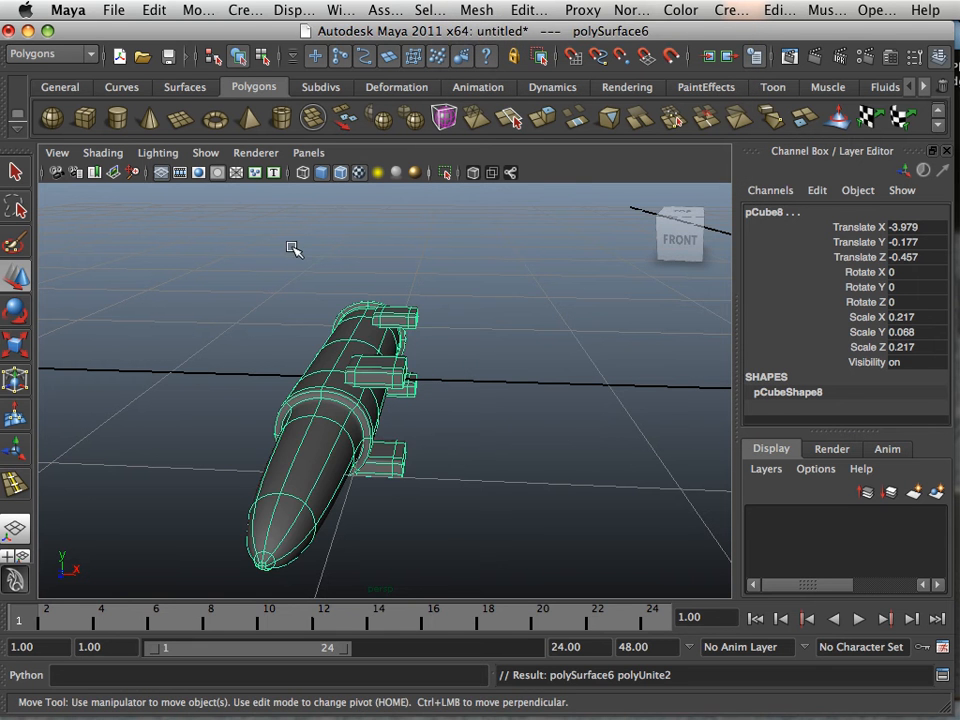
{"action": "left_click", "coordinate": [294, 253]}
{"action": "left_click_drag", "start_coordinate": [294, 253], "coordinate": [238, 325], "text": "alt"}
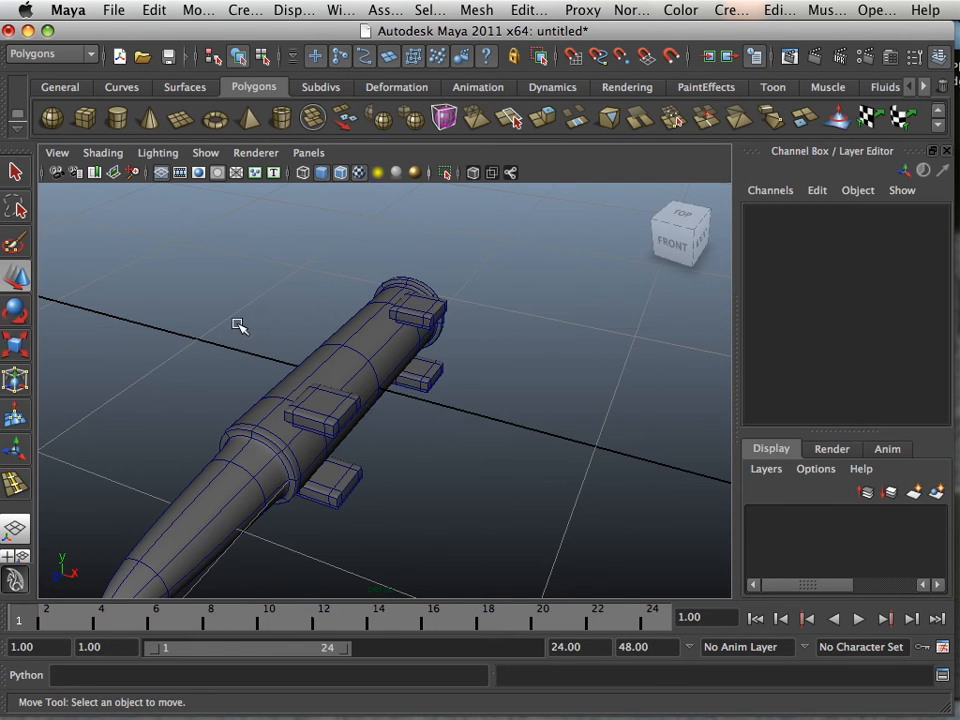
Step: Toggle smooth preview on the combined shell to compare both displays, and leave it switched off
{"action": "left_click", "coordinate": [363, 395]}
{"action": "key", "text": "1"}
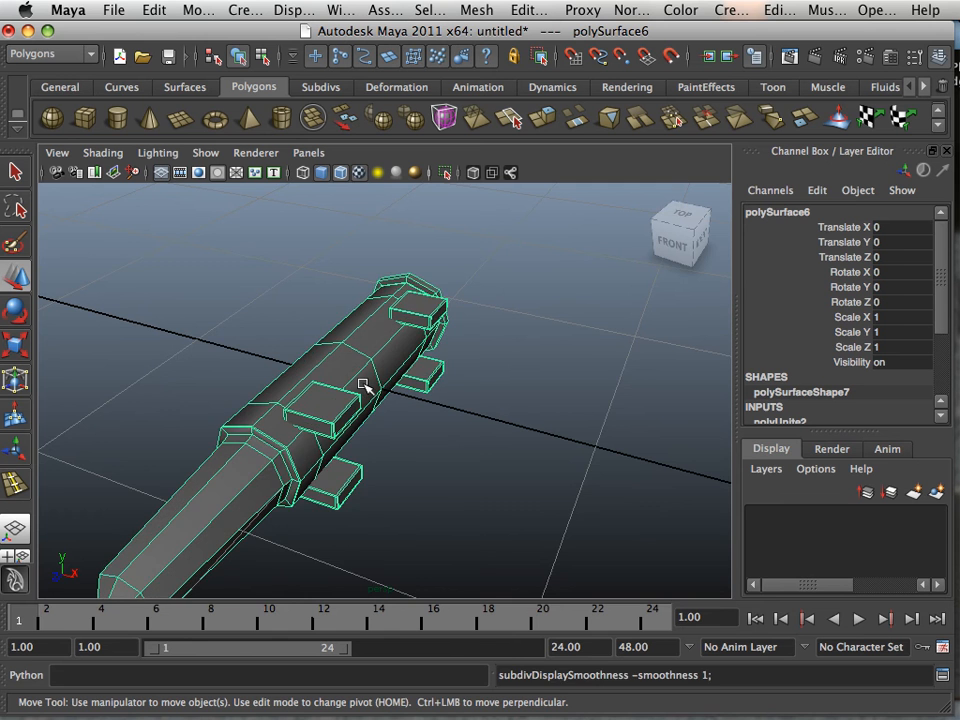
{"action": "left_click_drag", "start_coordinate": [363, 386], "coordinate": [233, 399], "text": "alt"}
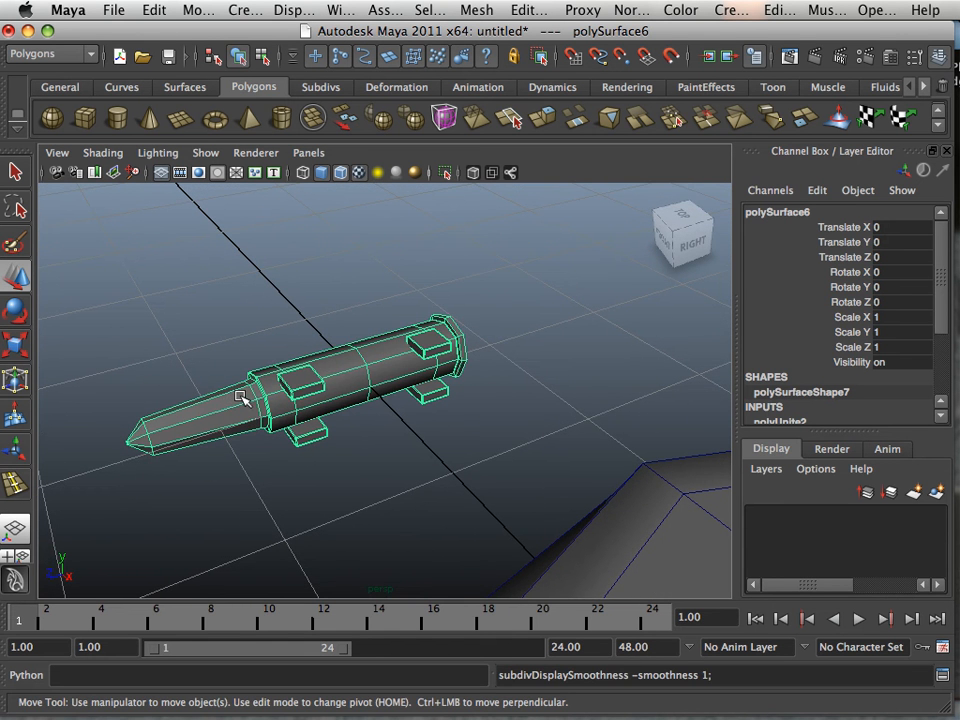
{"action": "key", "text": "3"}
{"action": "left_click", "coordinate": [221, 377]}
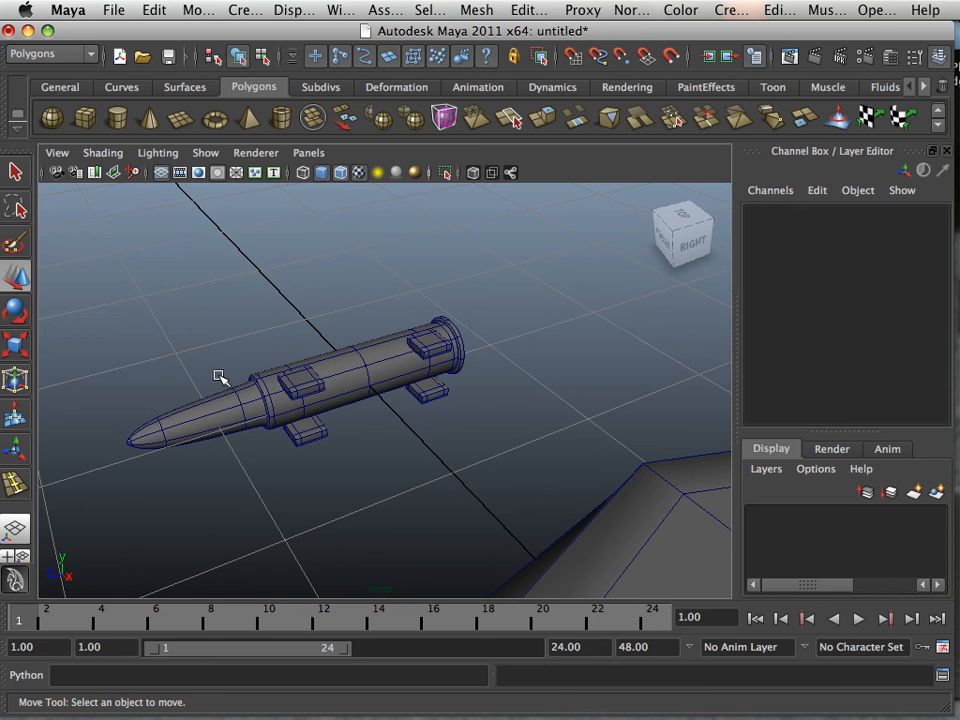
{"action": "left_click", "coordinate": [287, 401]}
{"action": "key", "text": "1"}
{"action": "mouse_move", "coordinate": [287, 399]}
{"action": "left_mouse_down", "text": "alt"}
{"action": "mouse_move", "coordinate": [234, 384]}
{"action": "mouse_move", "coordinate": [287, 388]}
{"action": "left_mouse_up", "text": "alt"}
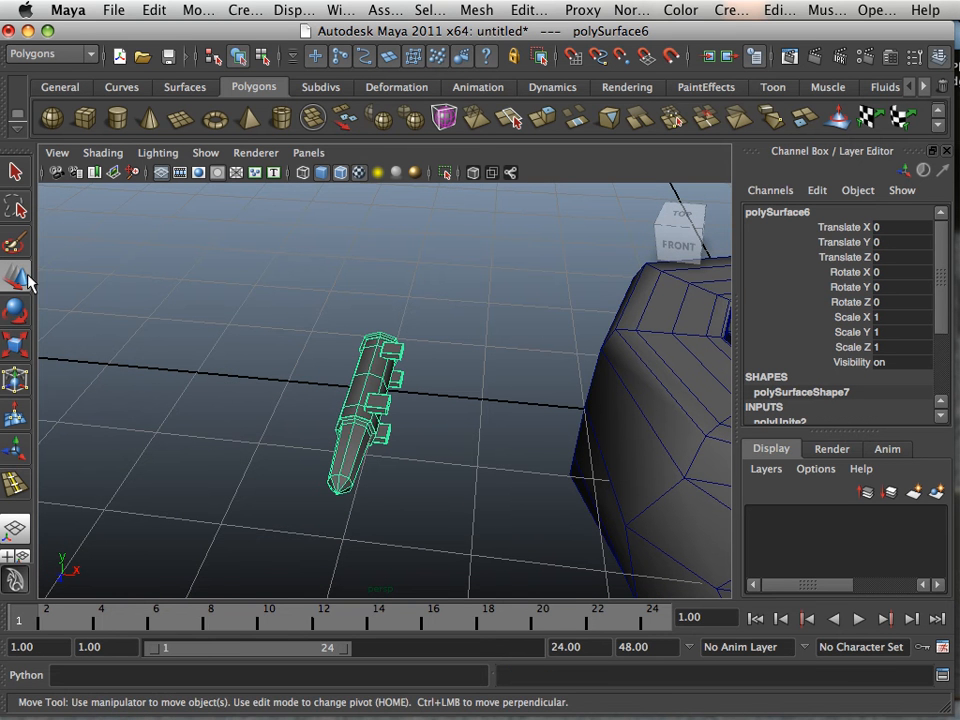
Step: Duplicate the shell with transform and move the copy beside the original, about -0.398 along X
{"action": "left_click", "coordinate": [156, 11]}
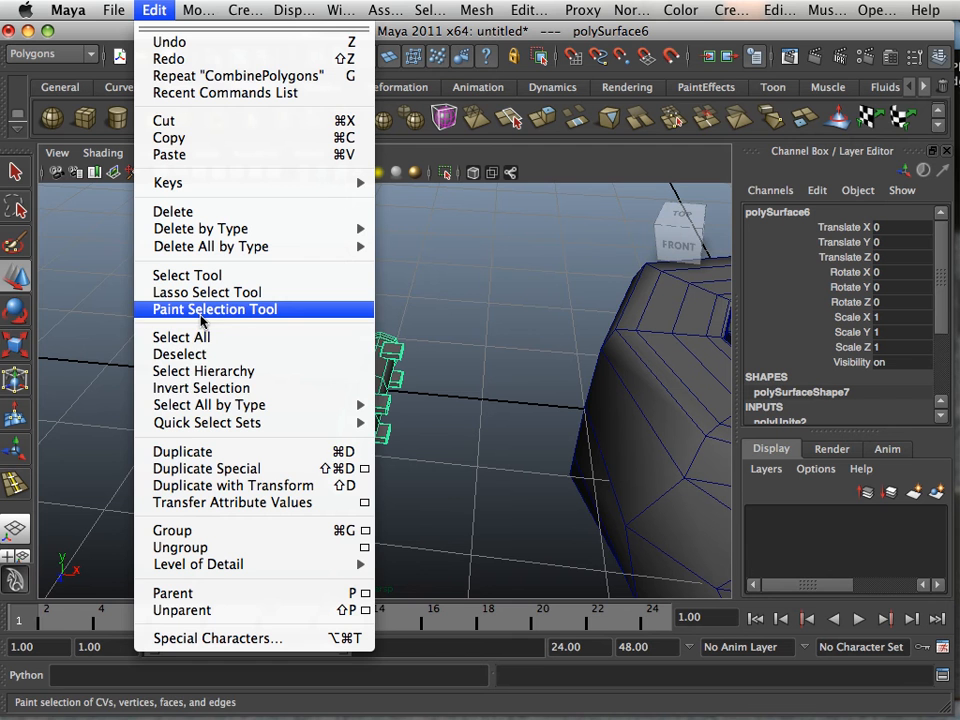
{"action": "left_click", "coordinate": [253, 486]}
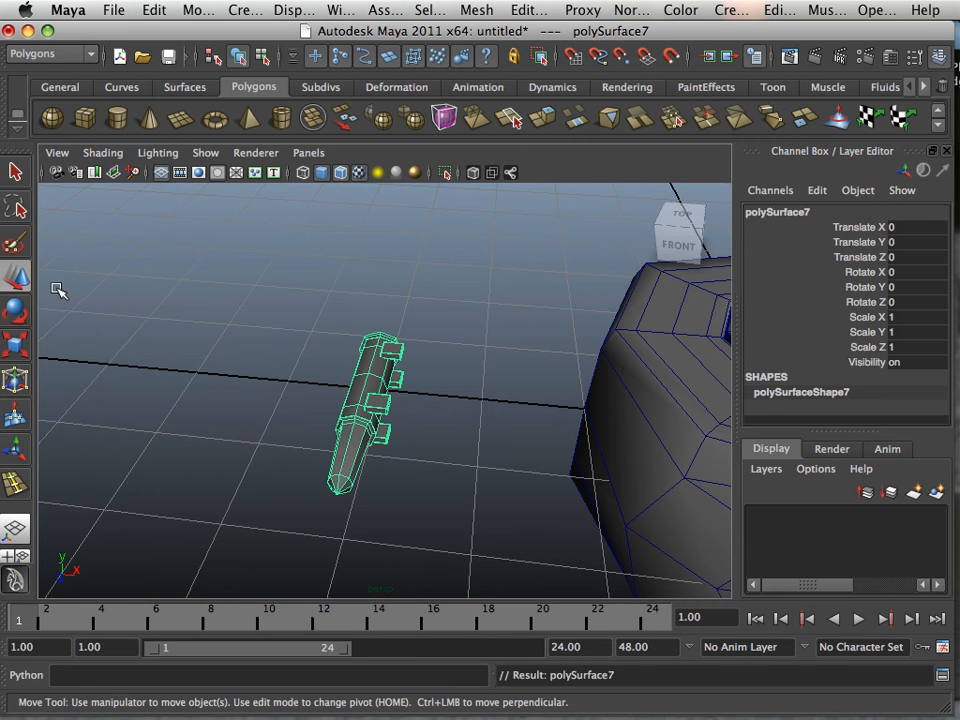
{"action": "left_click_drag", "start_coordinate": [59, 290], "coordinate": [597, 432], "text": "alt"}
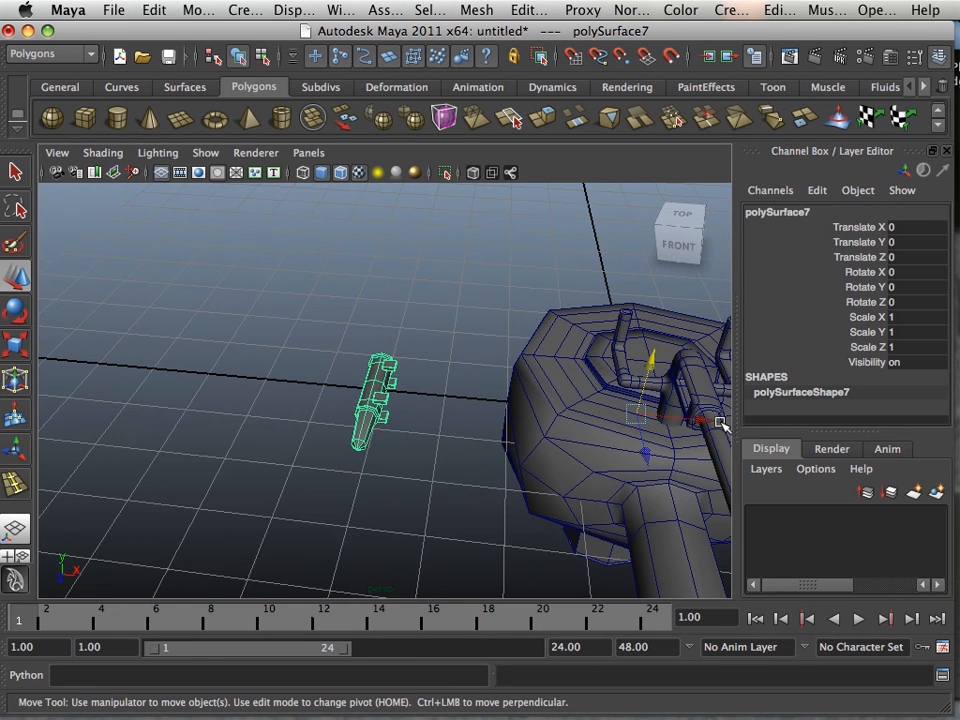
{"action": "left_click_drag", "start_coordinate": [713, 420], "coordinate": [690, 417]}
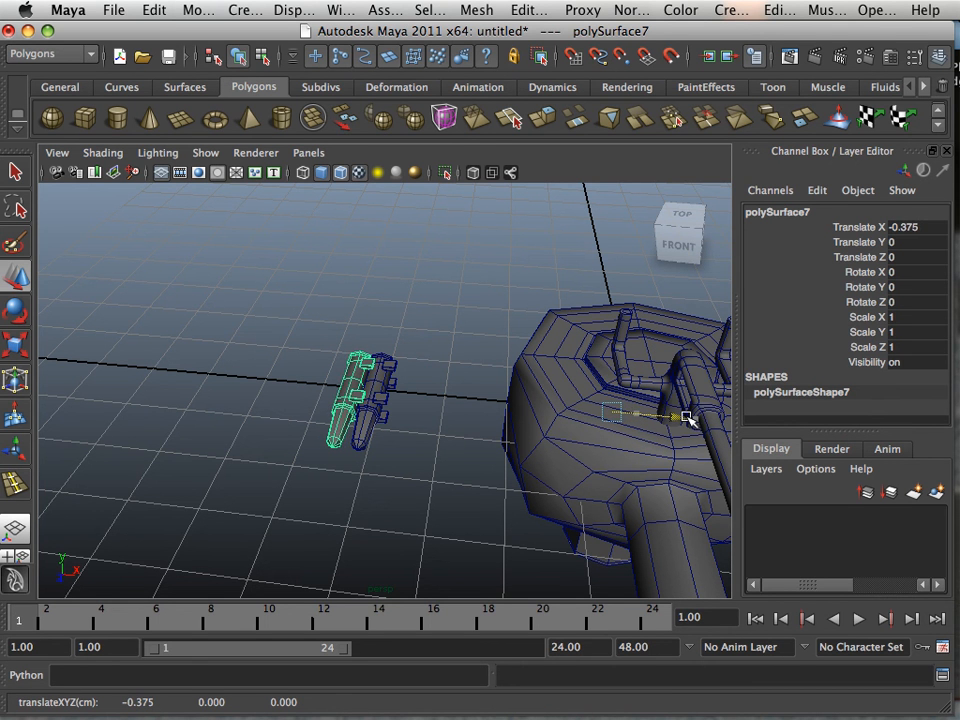
{"action": "left_click_drag", "start_coordinate": [687, 418], "coordinate": [687, 418]}
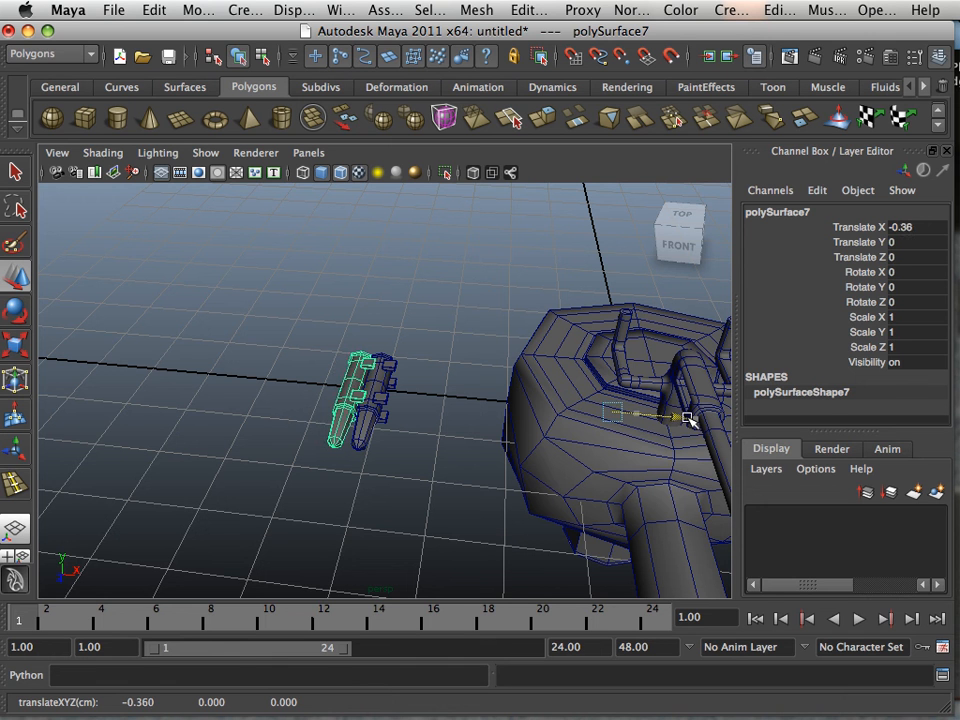
{"action": "left_click_drag", "start_coordinate": [688, 418], "coordinate": [686, 419]}
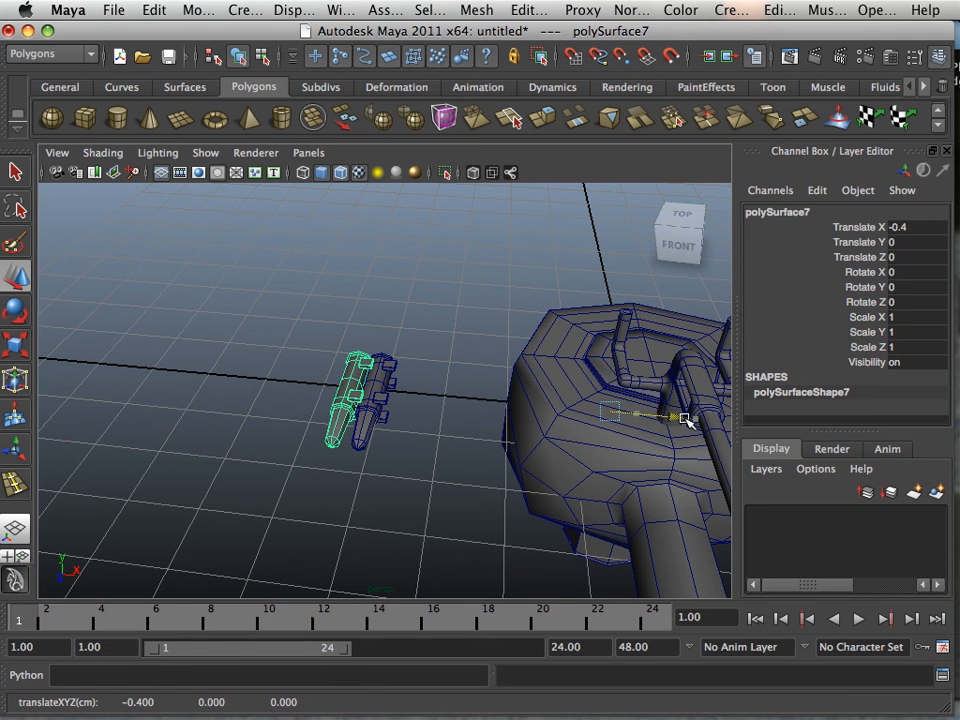
{"action": "right_click_drag", "start_coordinate": [372, 428], "coordinate": [622, 528], "text": "alt"}
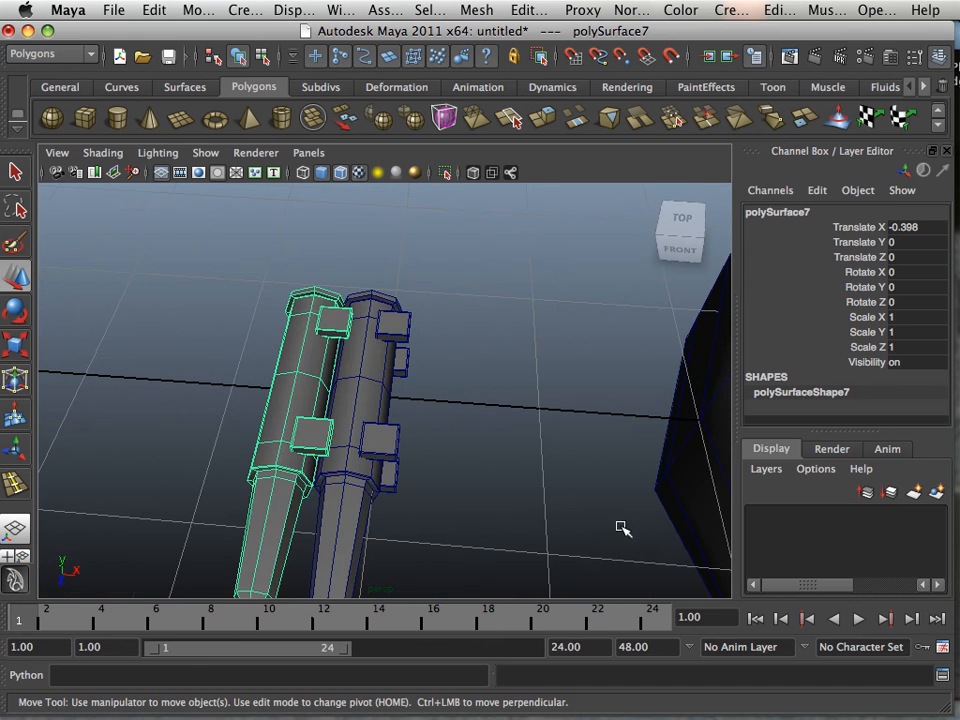
Step: Repeat the duplicate with transform to extend the row away from the turret into a belt of 37 shells
{"action": "key", "text": "shift+d"}
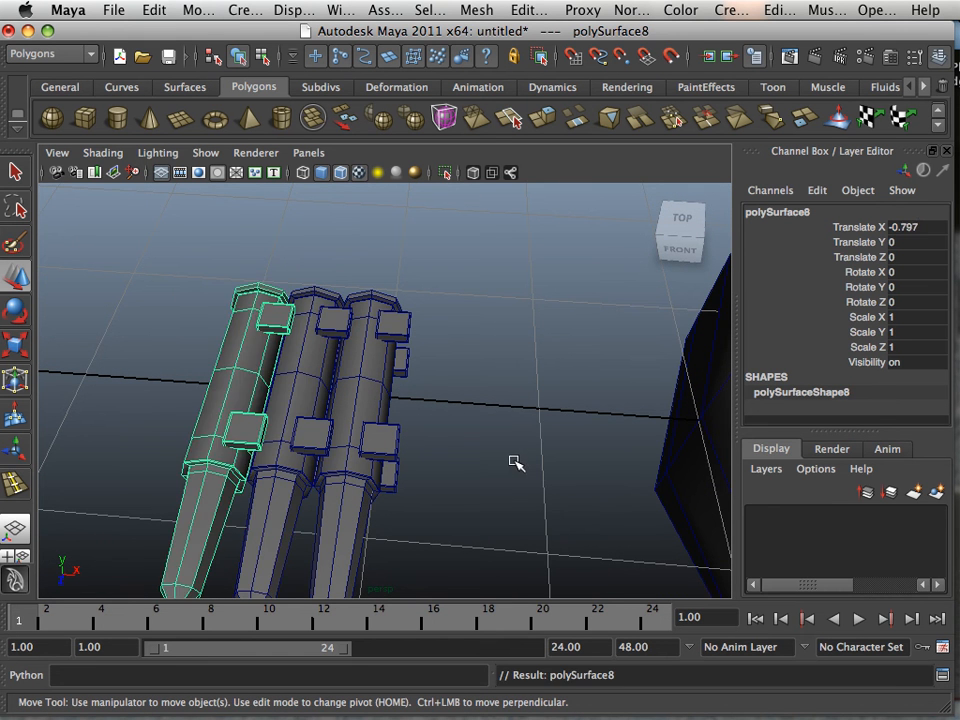
{"action": "key", "text": "shift+d"}
{"action": "scroll", "coordinate": [510, 456], "scroll_direction": "down", "scroll_amount": 5}
{"action": "key", "text": "shift+d"}
{"action": "key", "text": "shift+d"}
{"action": "key", "text": "shift+d"}
{"action": "key", "text": "shift+d"}
{"action": "key", "text": "shift+d"}
{"action": "key", "text": "shift+d"}
{"action": "key", "text": "shift+d"}
{"action": "key", "text": "shift+d"}
{"action": "key", "text": "shift+d"}
{"action": "key", "text": "shift+d"}
{"action": "key", "text": "shift+d"}
{"action": "key", "text": "shift+d"}
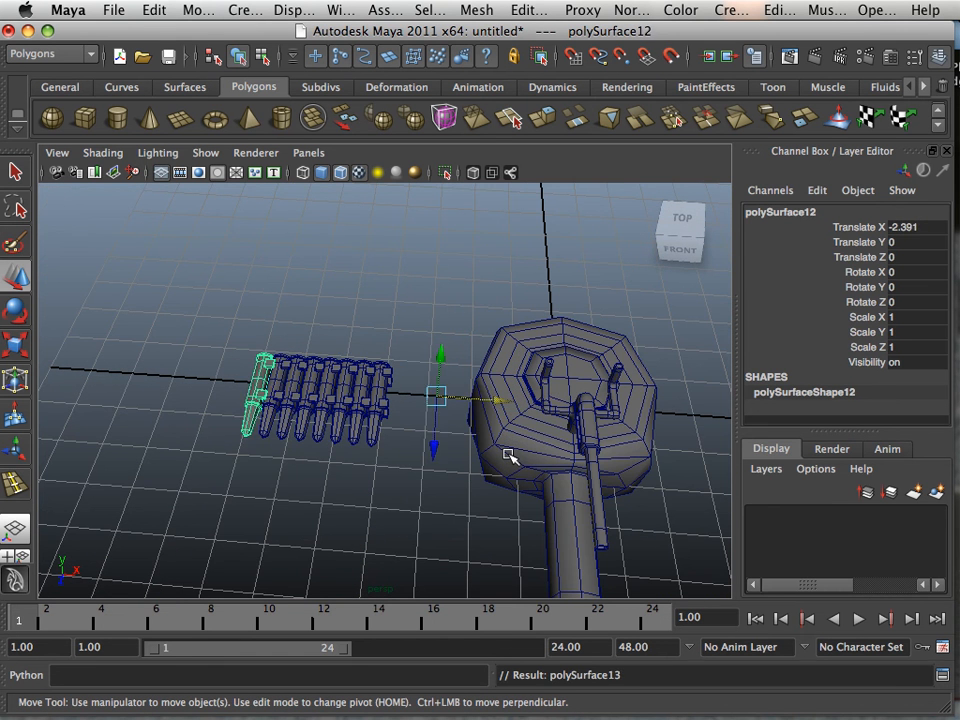
{"action": "key", "text": "shift+d"}
{"action": "key", "text": "shift+d"}
{"action": "key", "text": "shift+d"}
{"action": "key", "text": "shift+d"}
{"action": "key", "text": "shift+d"}
{"action": "key", "text": "shift+d"}
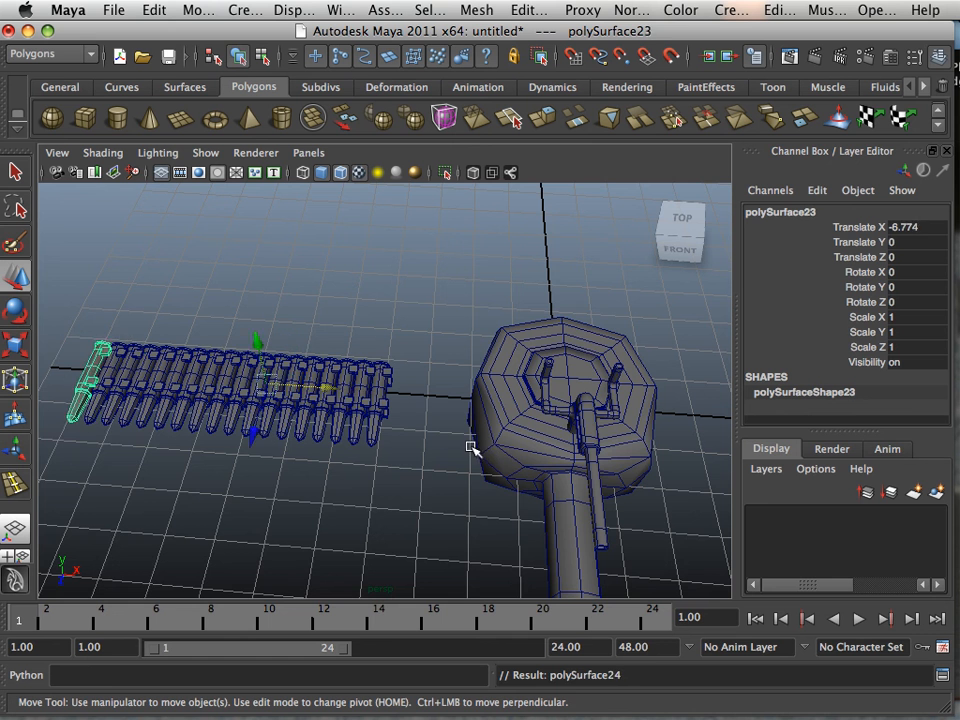
{"action": "scroll", "coordinate": [459, 446], "scroll_direction": "down", "scroll_amount": 3}
{"action": "key", "text": "shift+d"}
{"action": "key", "text": "shift+d"}
{"action": "key", "text": "shift+d"}
{"action": "key", "text": "shift+d"}
{"action": "key", "text": "shift+d"}
{"action": "key", "text": "shift+d"}
{"action": "key", "text": "shift+d"}
{"action": "key", "text": "shift+d"}
{"action": "key", "text": "shift+d"}
{"action": "key", "text": "shift+d"}
{"action": "key", "text": "shift+d"}
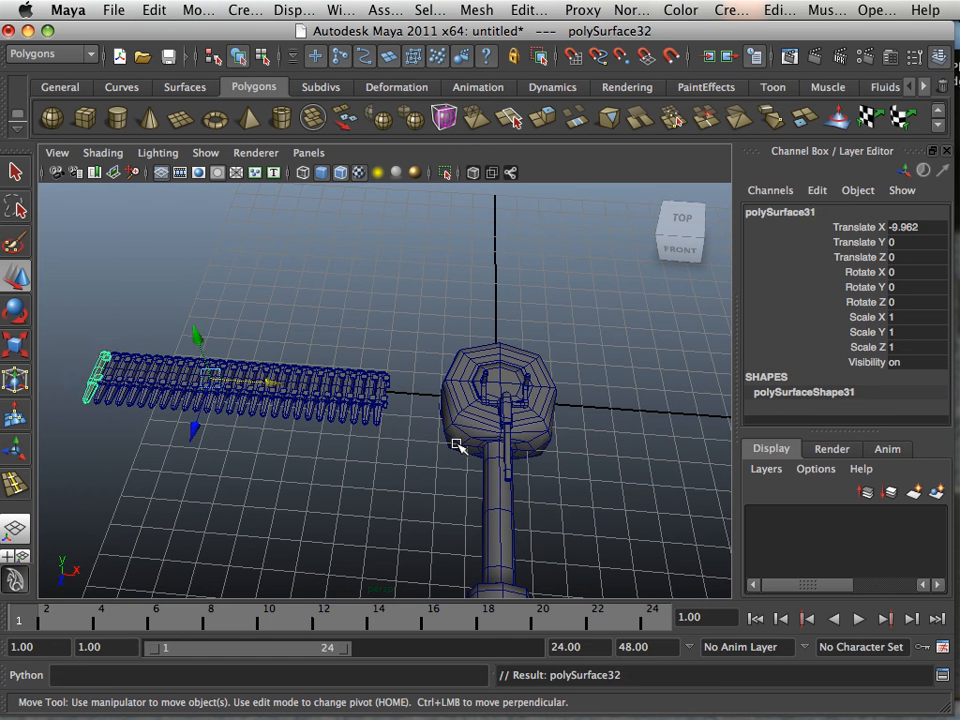
{"action": "key", "text": "shift+d"}
{"action": "key", "text": "shift+d"}
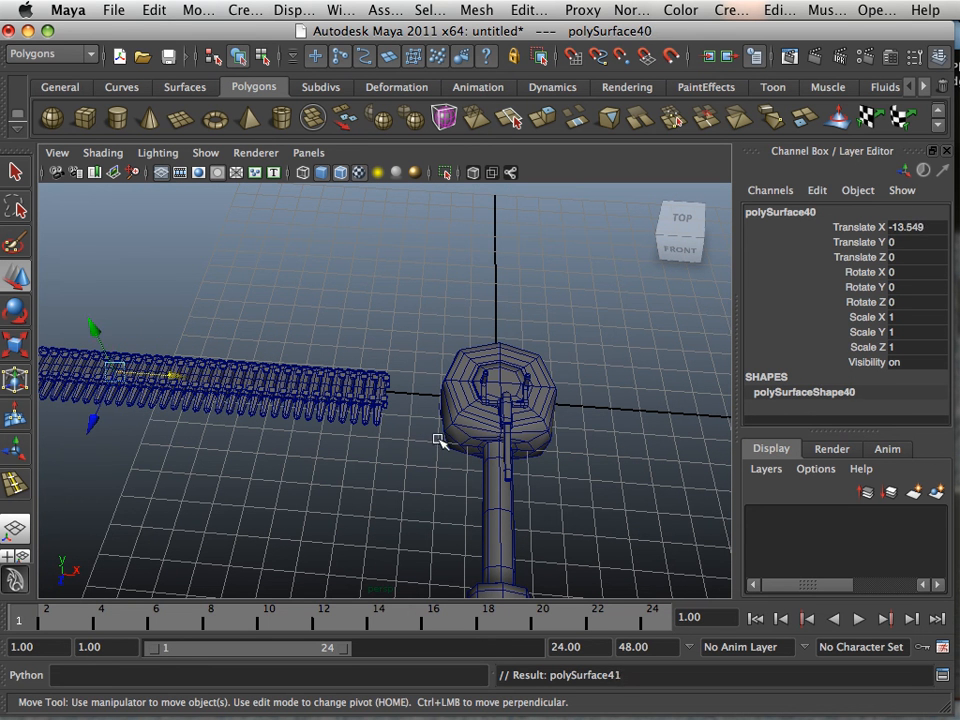
Step: Select all shells of the belt and separate them into distinct objects
{"action": "left_click_drag", "start_coordinate": [261, 470], "coordinate": [450, 450], "text": "alt"}
{"action": "left_click", "coordinate": [397, 436]}
{"action": "left_click", "coordinate": [88, 346]}
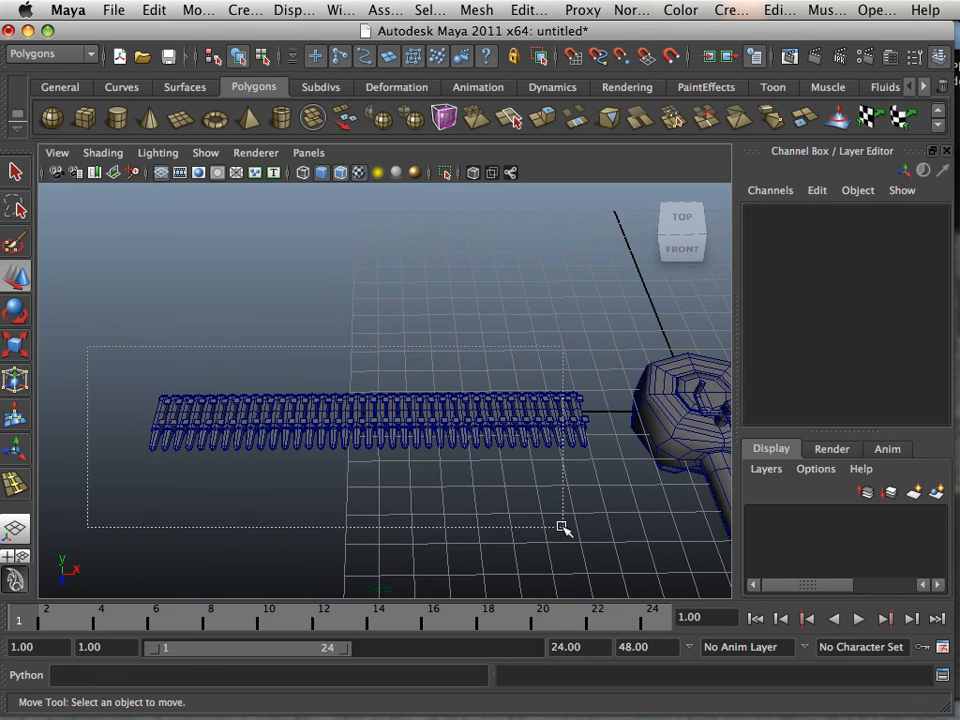
{"action": "left_click_drag", "start_coordinate": [561, 527], "coordinate": [589, 536]}
{"action": "left_click_drag", "start_coordinate": [589, 536], "coordinate": [562, 406], "text": "alt"}
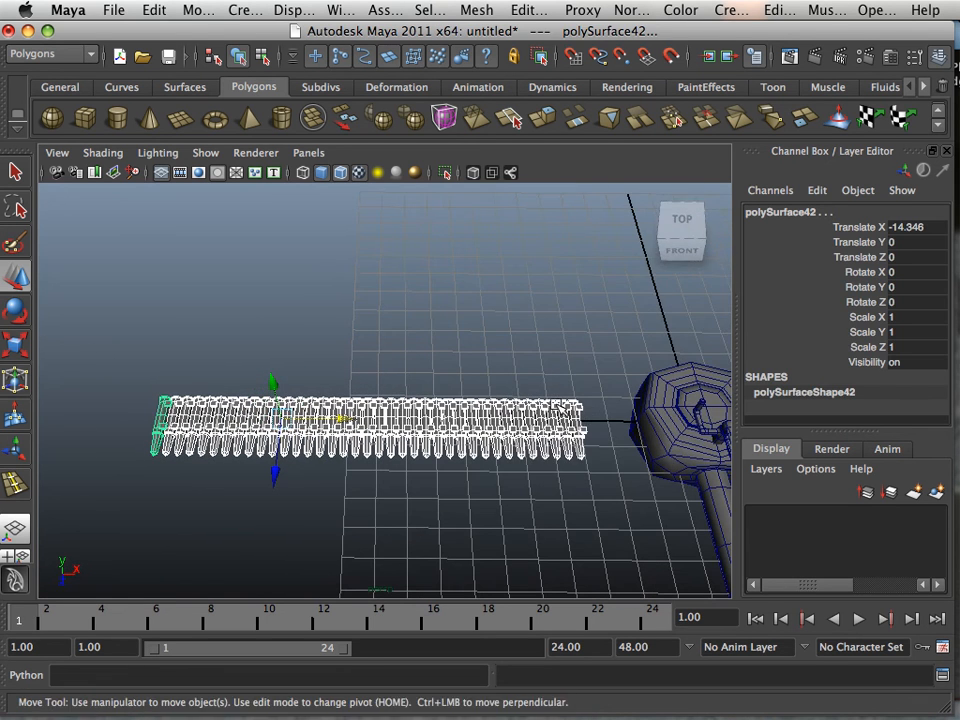
{"action": "left_click", "coordinate": [488, 11]}
{"action": "left_click", "coordinate": [495, 57]}
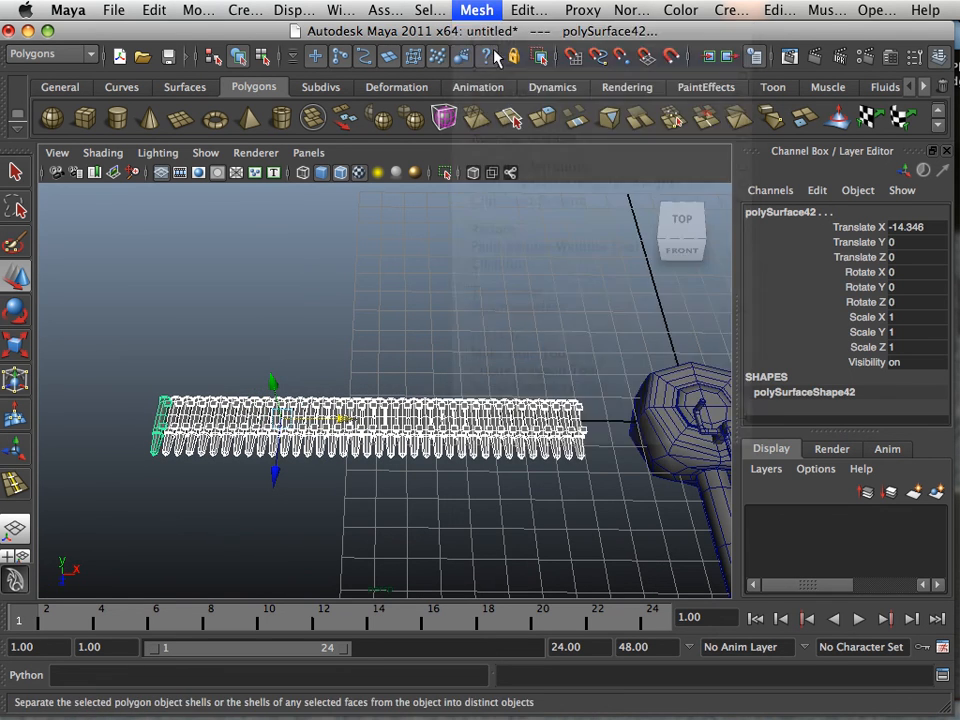
{"action": "left_click", "coordinate": [482, 11]}
{"action": "left_click", "coordinate": [164, 347]}
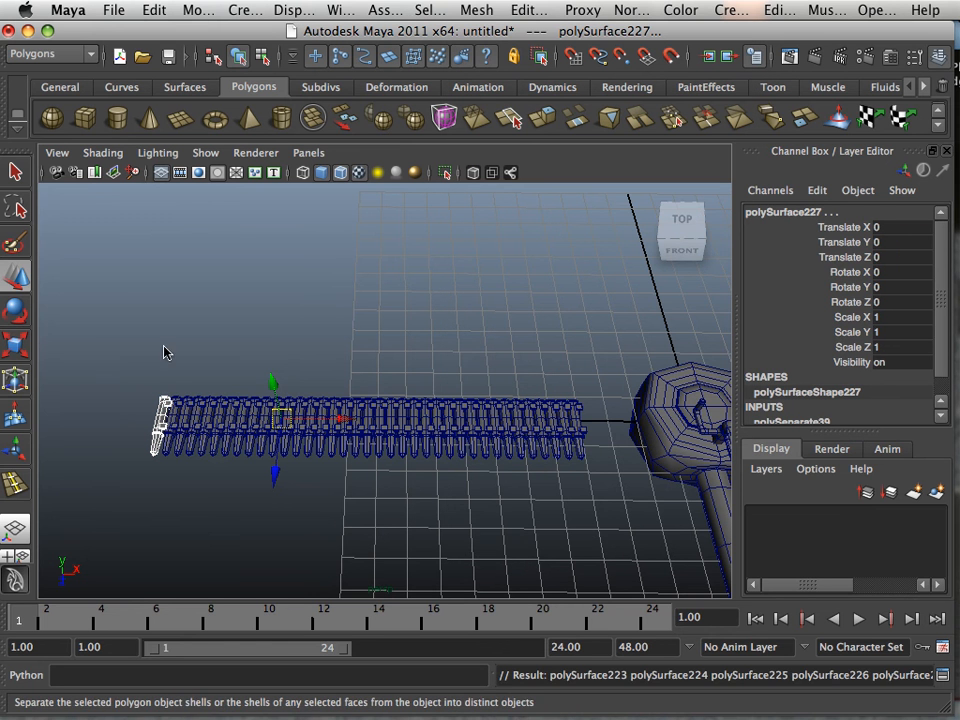
Step: Select every piece of the shell belt and combine them all into one mesh
{"action": "left_click_drag", "start_coordinate": [130, 362], "coordinate": [597, 491]}
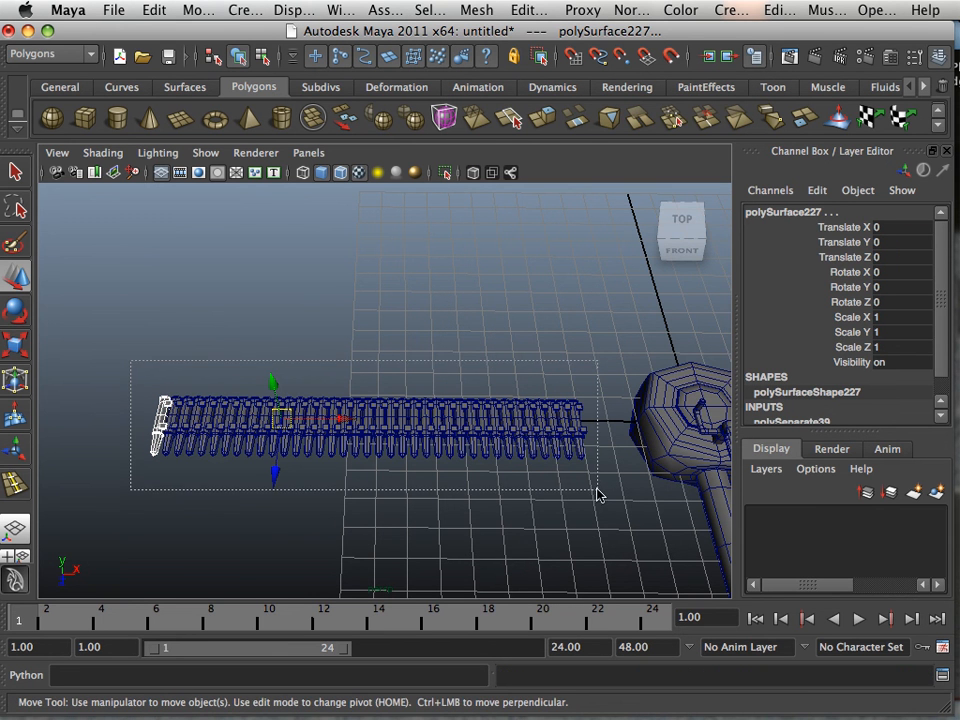
{"action": "left_click", "coordinate": [476, 10]}
{"action": "left_click", "coordinate": [499, 39]}
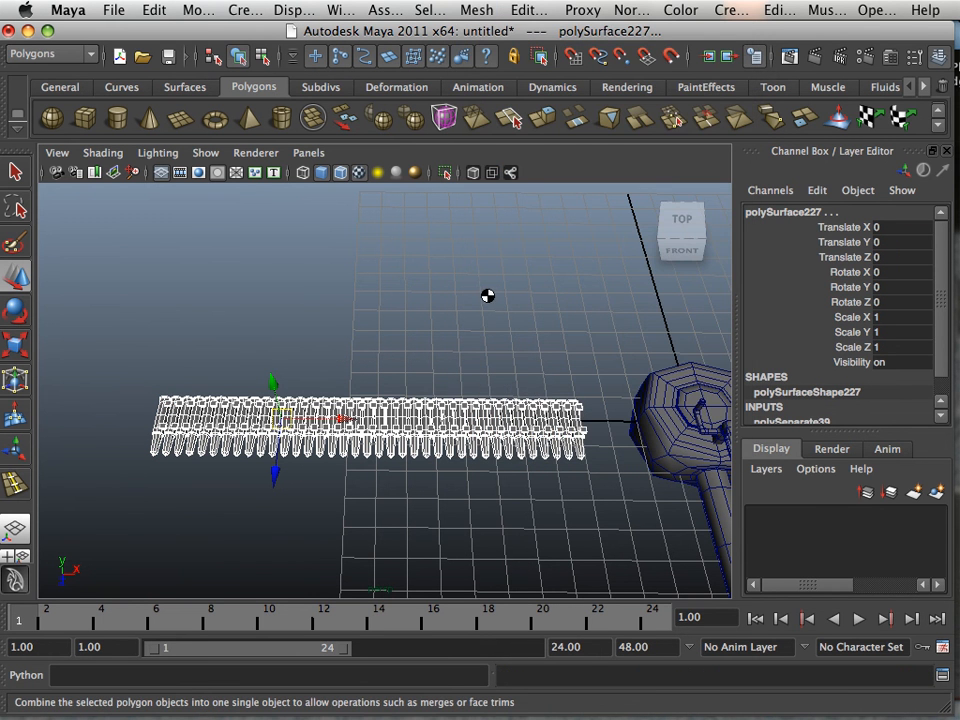
{"action": "left_click_drag", "start_coordinate": [454, 291], "coordinate": [373, 259], "text": "alt"}
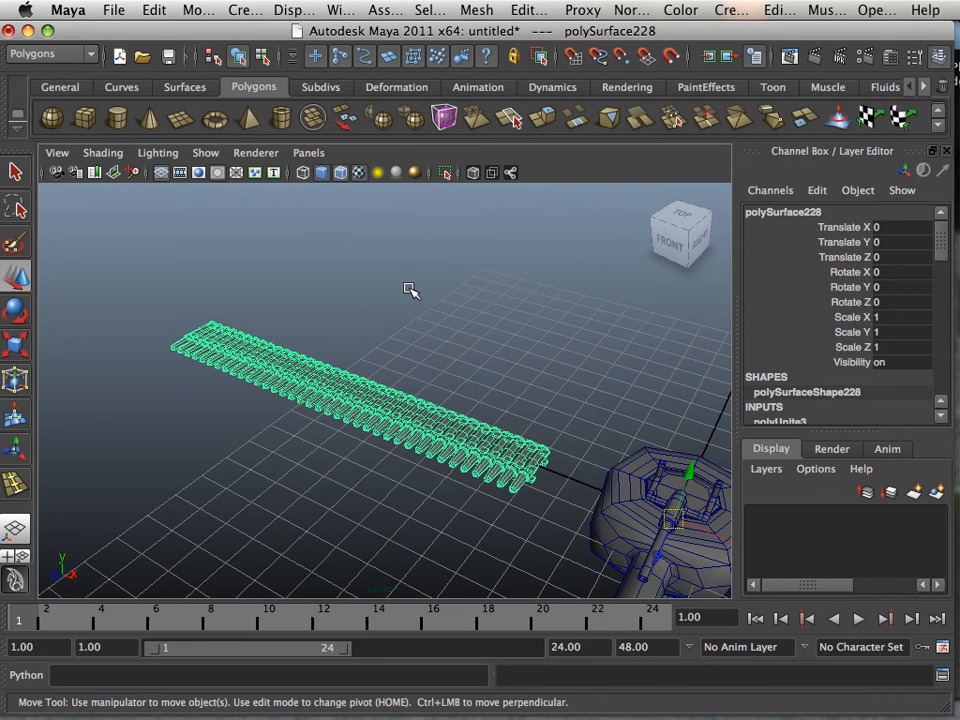
Step: Scale the combined belt down uniformly to about 0.357
{"action": "left_click", "coordinate": [28, 346]}
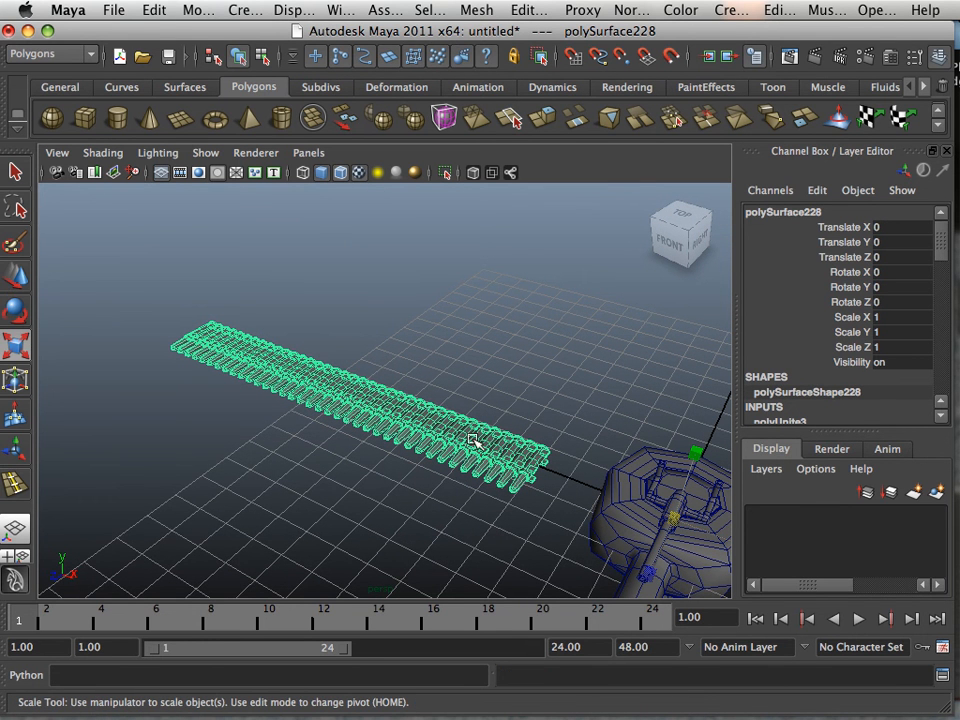
{"action": "left_click_drag", "start_coordinate": [472, 440], "coordinate": [531, 462], "text": "alt"}
{"action": "left_click_drag", "start_coordinate": [672, 521], "coordinate": [244, 489]}
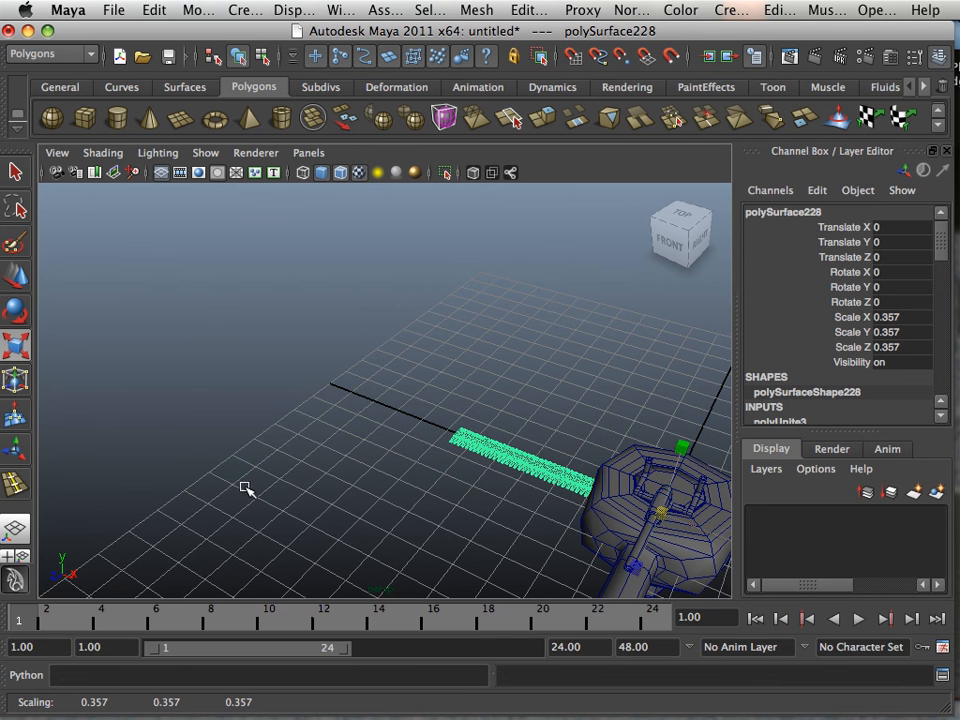
Step: Move the belt forward along Z to about 1.338, towards the mounted gun on the turret
{"action": "key", "text": "w"}
{"action": "left_click_drag", "start_coordinate": [128, 336], "coordinate": [185, 371], "text": "alt"}
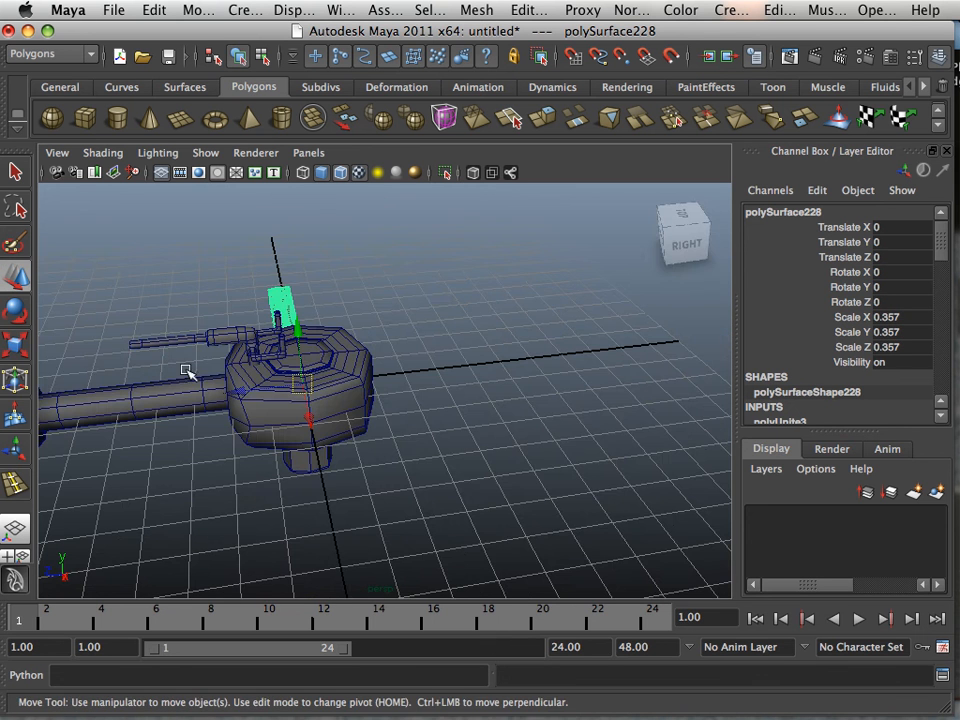
{"action": "left_click_drag", "start_coordinate": [268, 383], "coordinate": [213, 392]}
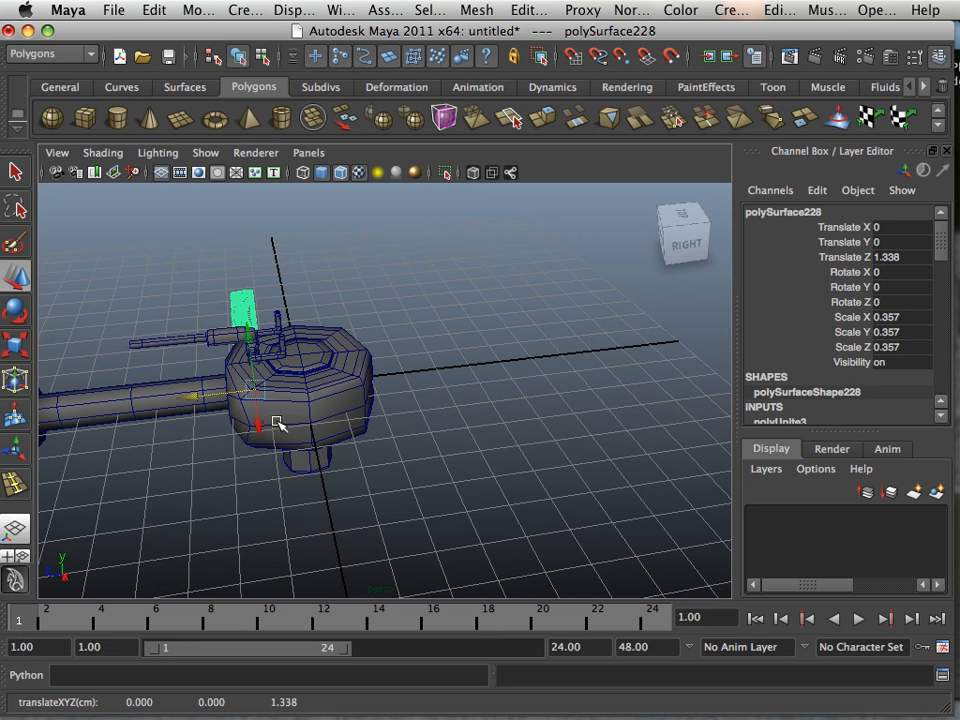
Step: Move the shell belt to about X 1.203 and Y 1.663 beside the mounted gun, and scale it uniformly to about 0.279
{"action": "left_click_drag", "start_coordinate": [265, 438], "coordinate": [460, 378]}
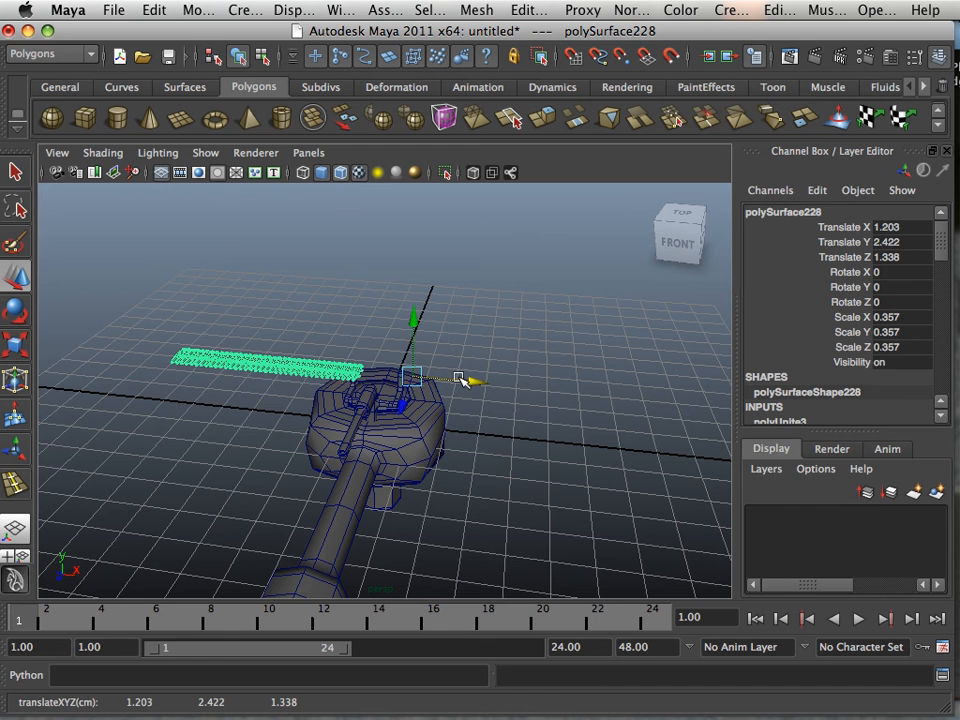
{"action": "left_click_drag", "start_coordinate": [413, 320], "coordinate": [413, 347]}
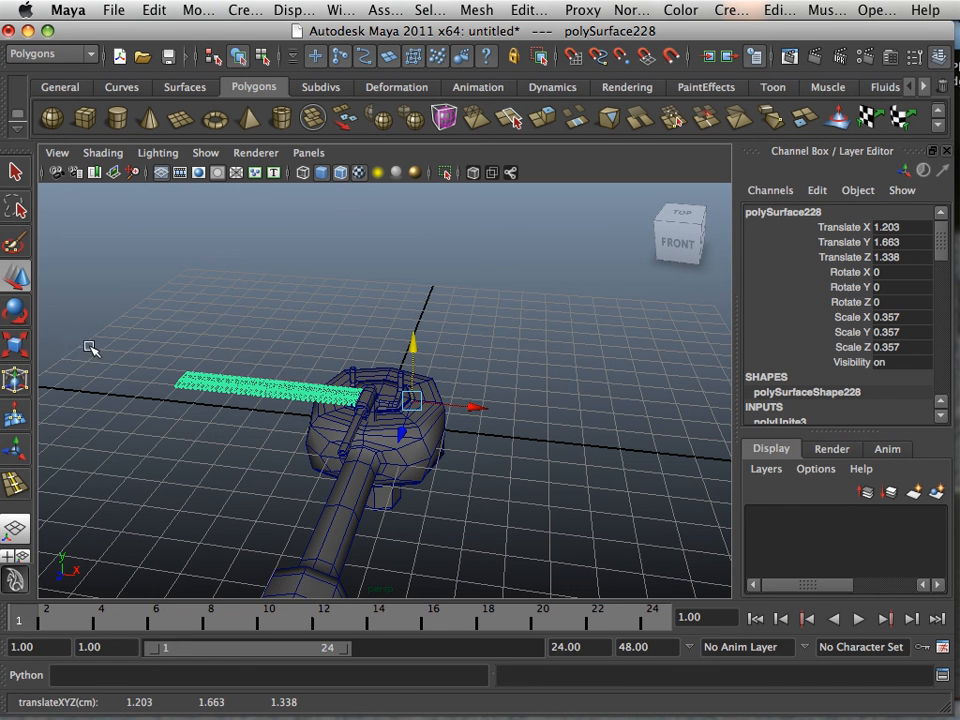
{"action": "left_click", "coordinate": [16, 346]}
{"action": "left_click_drag", "start_coordinate": [410, 403], "coordinate": [390, 398]}
Step: Align the belt with the gun's feed opening at about X 1.243, Y 1.82, Z 1.821, and scale it uniformly to about 0.256
{"action": "scroll", "coordinate": [301, 388], "scroll_direction": "up", "scroll_amount": 5}
{"action": "middle_click_drag", "start_coordinate": [375, 398], "coordinate": [212, 422], "text": "alt"}
{"action": "left_click_drag", "start_coordinate": [212, 422], "coordinate": [198, 417], "text": "alt"}
{"action": "left_click", "coordinate": [16, 275]}
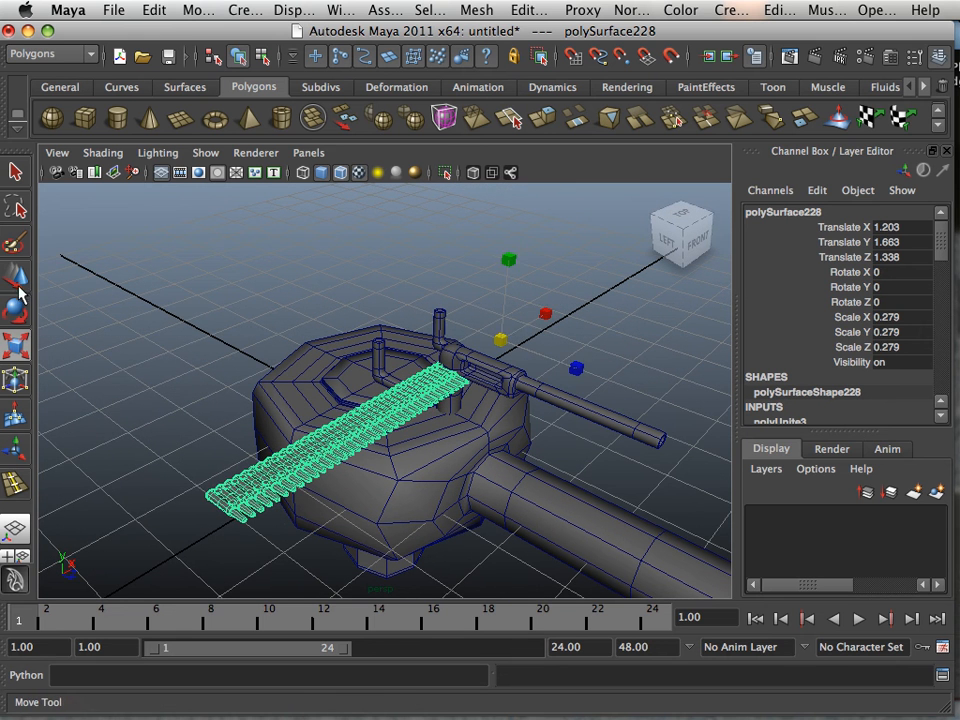
{"action": "left_click_drag", "start_coordinate": [521, 325], "coordinate": [575, 370]}
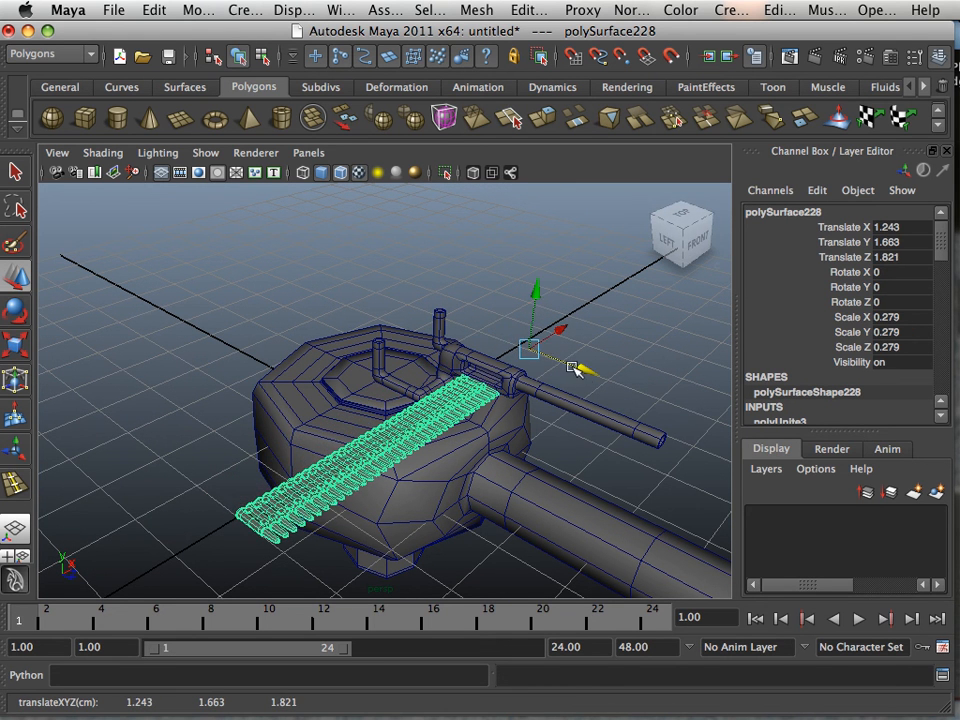
{"action": "left_click_drag", "start_coordinate": [540, 298], "coordinate": [540, 286]}
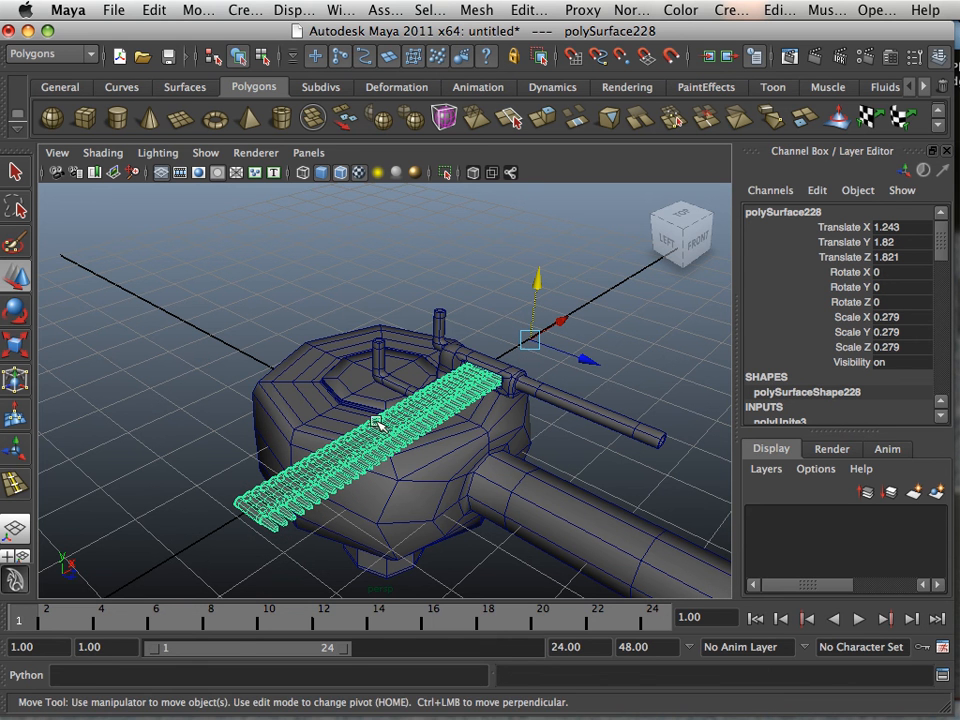
{"action": "left_click", "coordinate": [14, 347]}
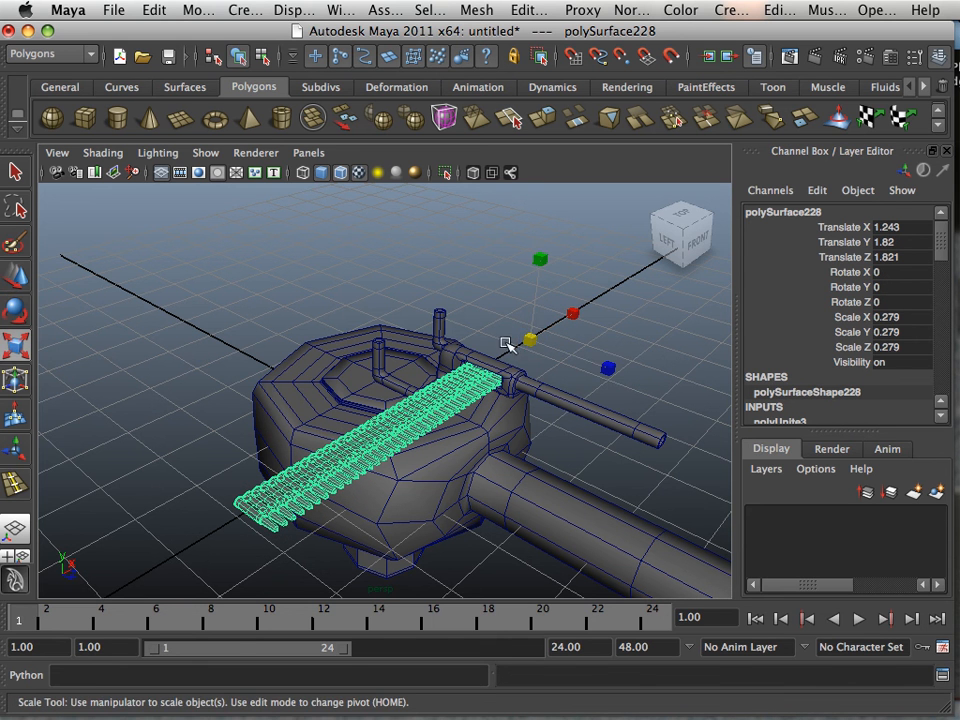
{"action": "left_click_drag", "start_coordinate": [537, 341], "coordinate": [480, 346]}
Step: Shift the belt along X to about 1.061 so its end sits inside the gun's receiver
{"action": "middle_click_drag", "start_coordinate": [480, 346], "coordinate": [690, 360], "text": "alt"}
{"action": "right_click_drag", "start_coordinate": [365, 325], "coordinate": [509, 368], "text": "alt"}
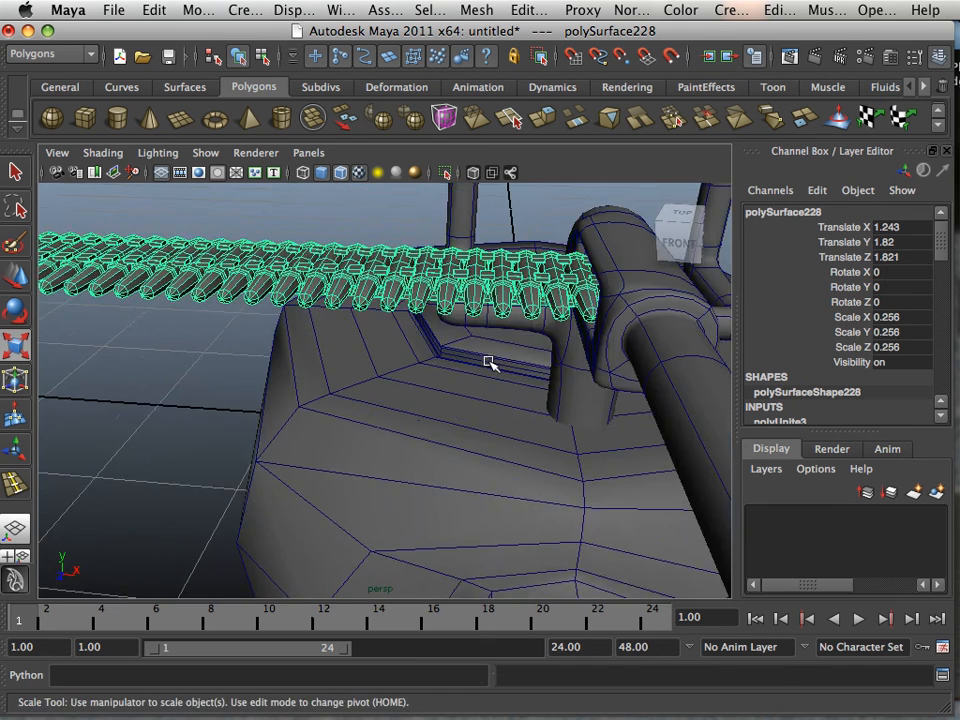
{"action": "middle_click_drag", "start_coordinate": [491, 364], "coordinate": [460, 395], "text": "alt"}
{"action": "right_click_drag", "start_coordinate": [460, 395], "coordinate": [381, 368], "text": "alt"}
{"action": "left_click", "coordinate": [16, 278]}
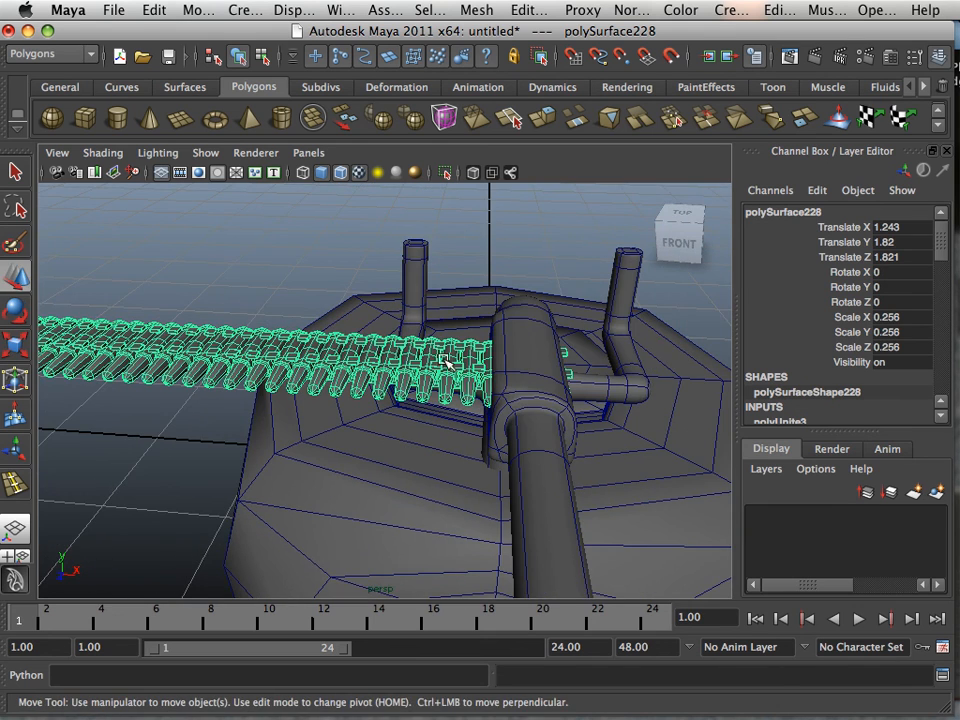
{"action": "scroll", "coordinate": [274, 311], "scroll_direction": "down", "scroll_amount": 5}
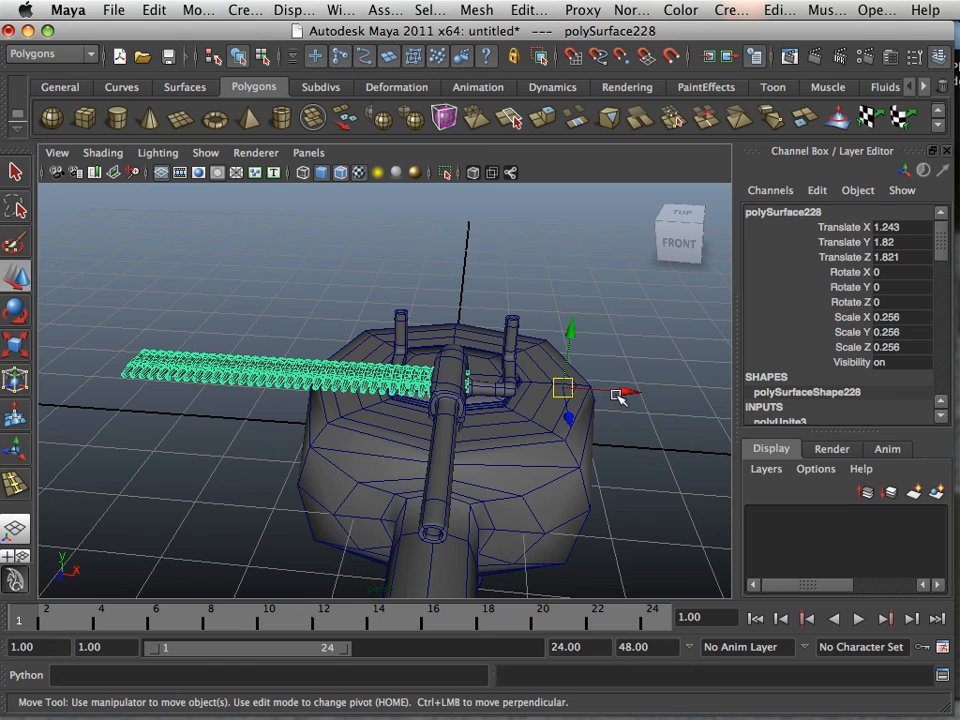
{"action": "left_click_drag", "start_coordinate": [619, 397], "coordinate": [604, 391]}
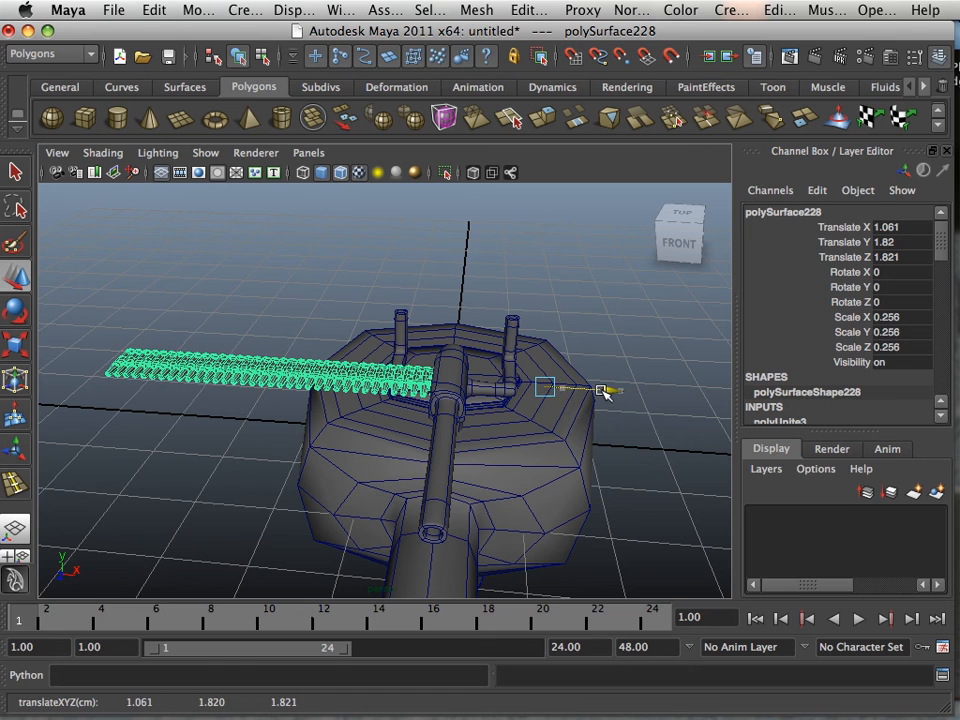
Step: Deselect the belt and examine from several sides how it fits into the turret's mounted gun
{"action": "left_click", "coordinate": [242, 328]}
{"action": "left_click_drag", "start_coordinate": [242, 328], "coordinate": [420, 385], "text": "alt"}
{"action": "right_click_drag", "start_coordinate": [420, 385], "coordinate": [354, 380], "text": "alt"}
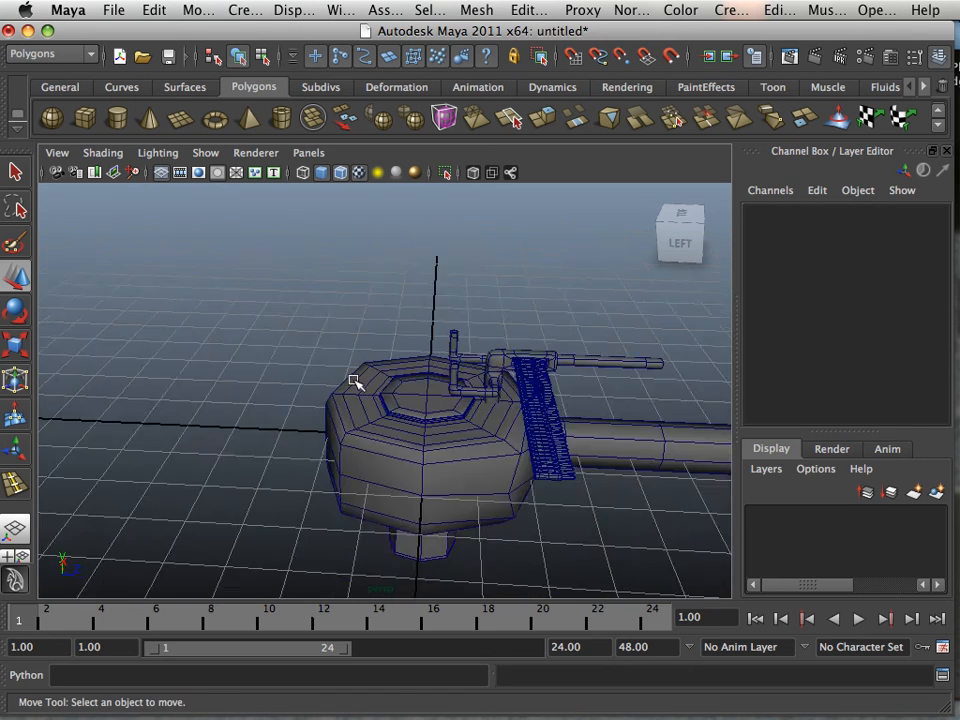
{"action": "middle_click_drag", "start_coordinate": [354, 380], "coordinate": [205, 359], "text": "alt"}
{"action": "left_click_drag", "start_coordinate": [205, 359], "coordinate": [330, 385], "text": "alt"}
{"action": "right_click_drag", "start_coordinate": [330, 385], "coordinate": [444, 412], "text": "alt"}
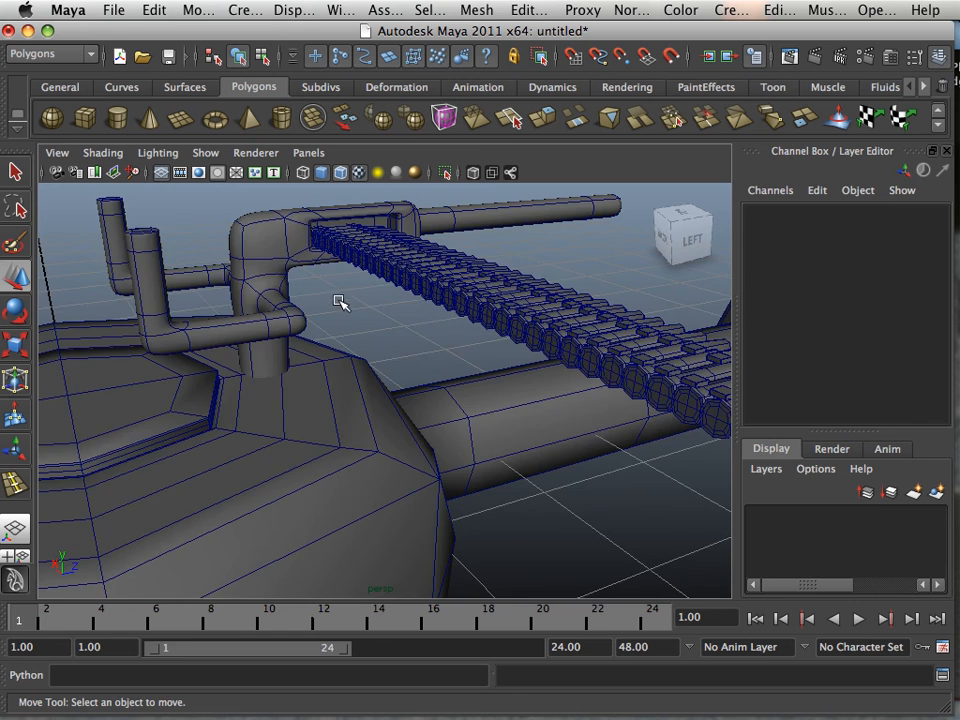
{"action": "scroll", "coordinate": [340, 304], "scroll_direction": "down", "scroll_amount": 5}
{"action": "left_click_drag", "start_coordinate": [339, 306], "coordinate": [303, 356], "text": "alt"}
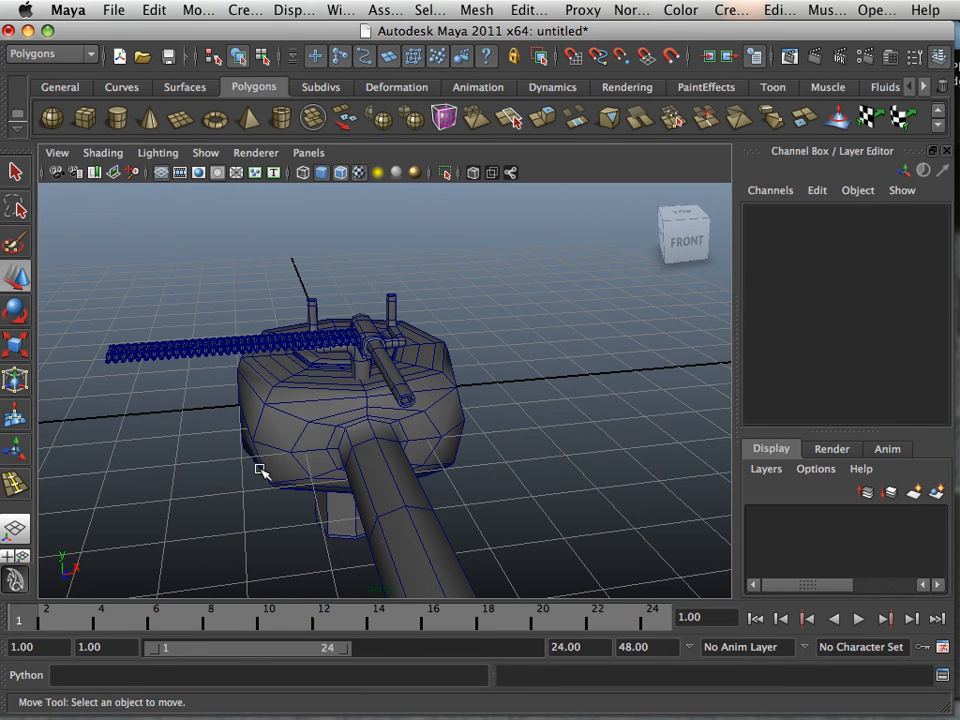